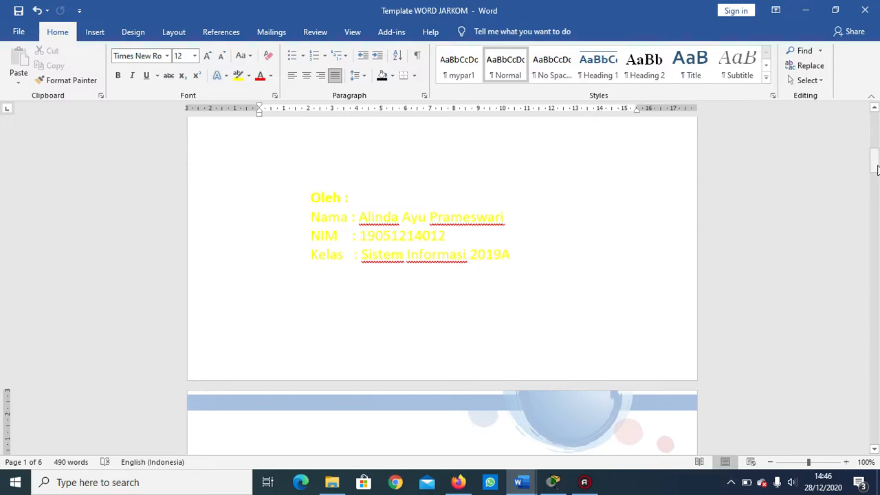
Read the report's institution description, test scenario with the network scheme, and the IP plan for the three buildings' servers.
drag(876, 169, 876, 195)
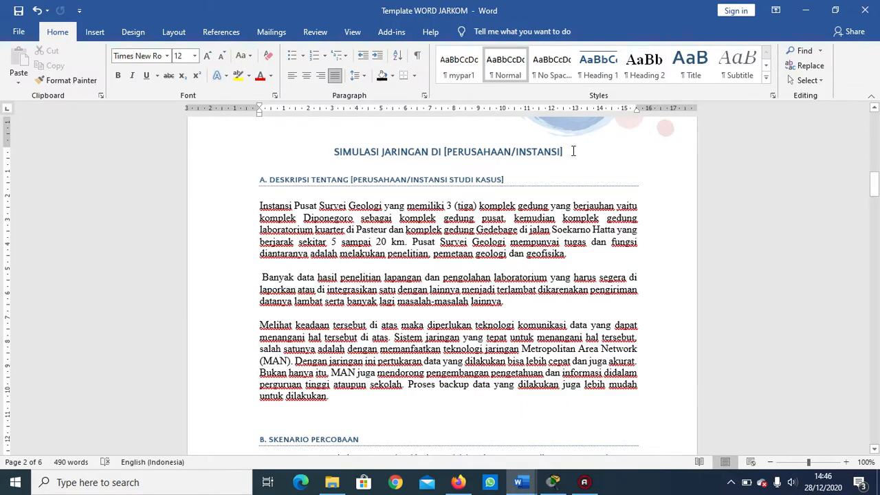
drag(875, 196, 876, 200)
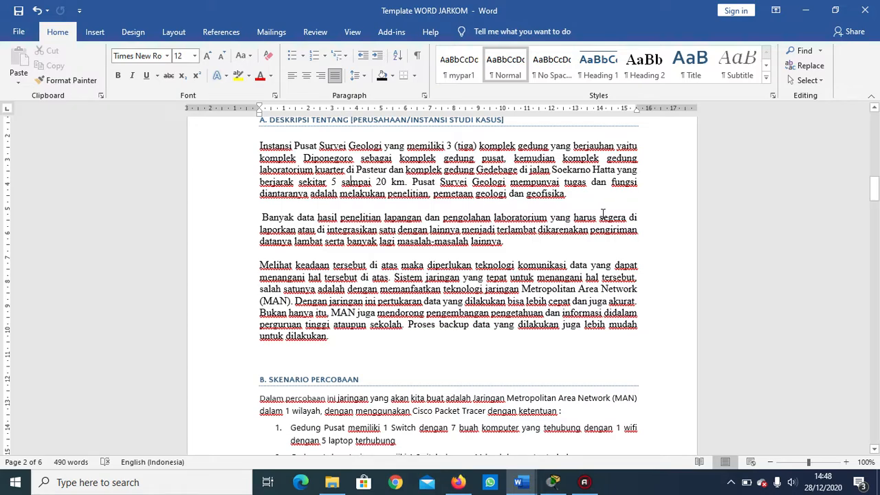
drag(875, 192, 874, 210)
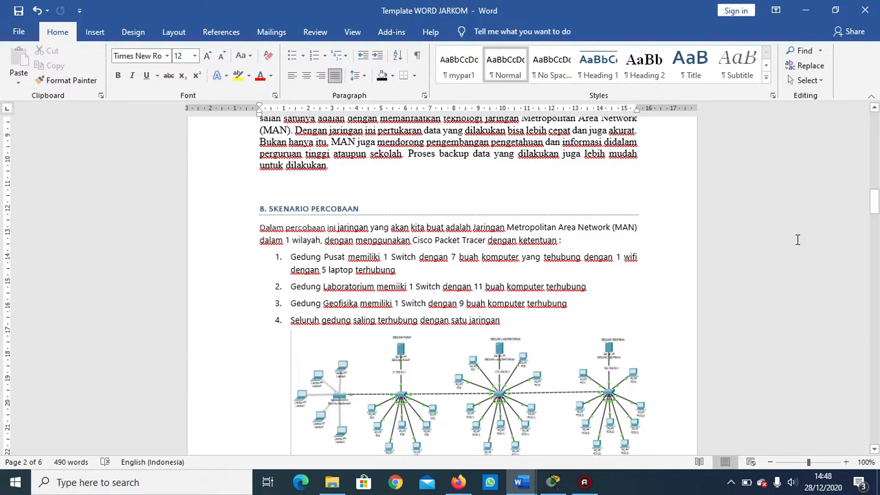
drag(873, 204, 876, 220)
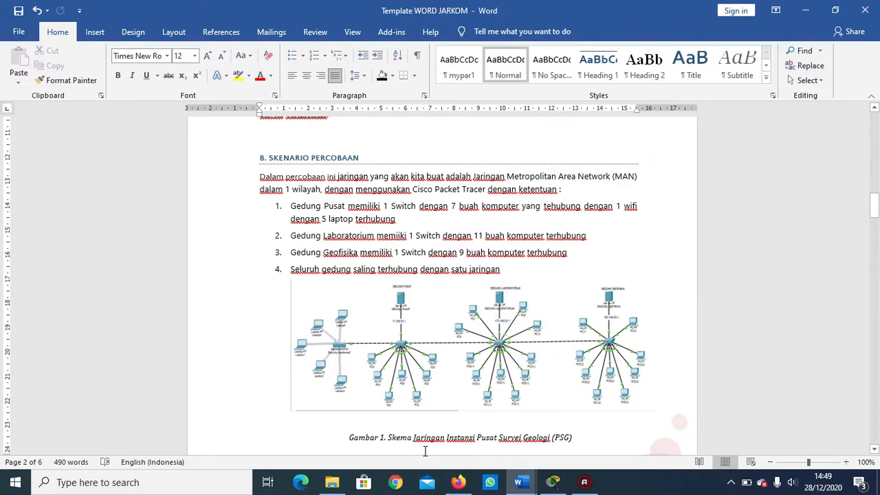
drag(874, 205, 873, 244)
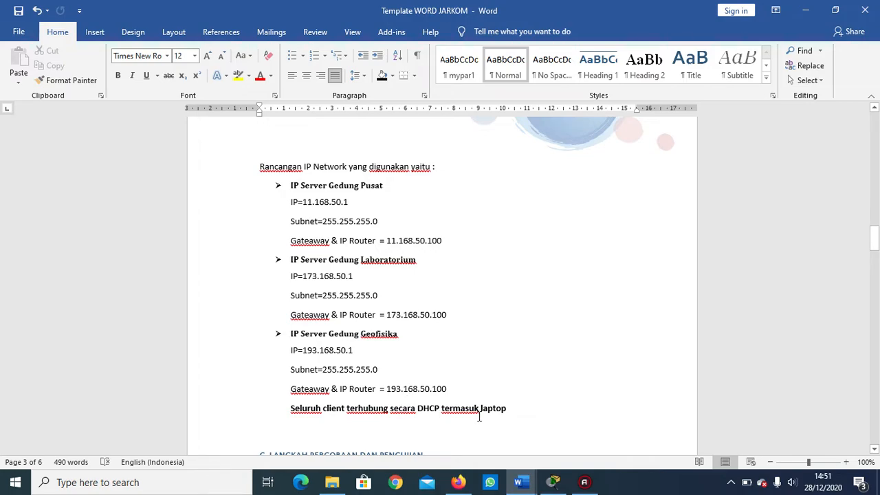
drag(875, 252, 878, 273)
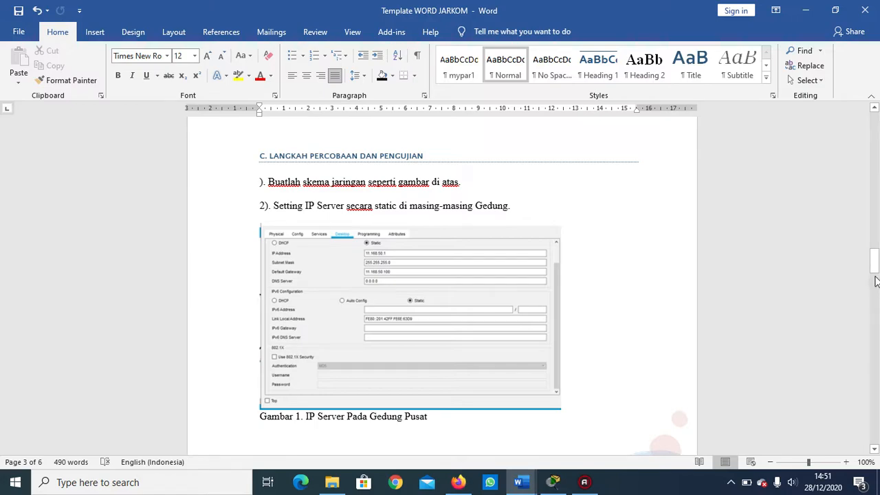
click(876, 277)
drag(877, 277, 877, 195)
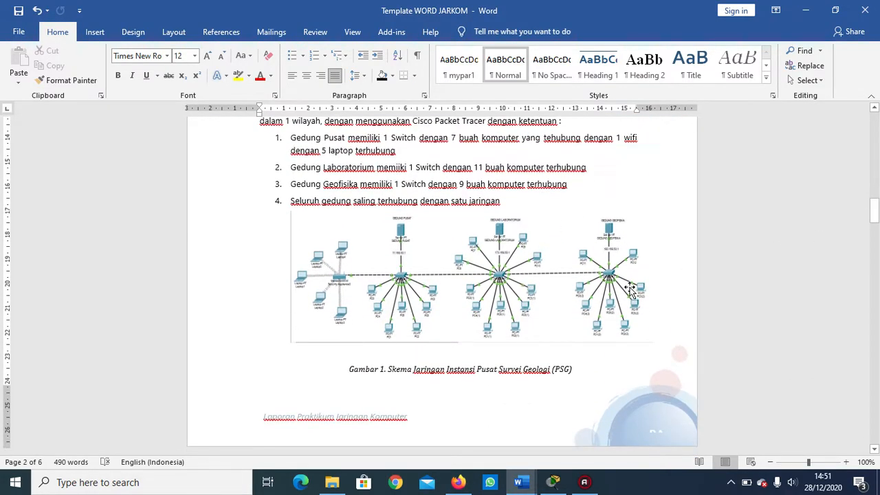
Review the report's test procedure for static server IPs, DHCP on the PCs, WiFi activation and the laptops' wireless module.
drag(875, 205, 876, 273)
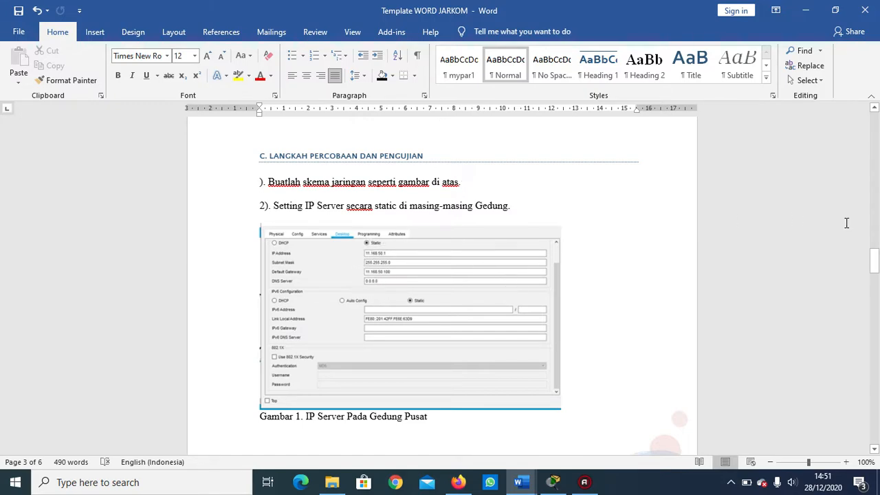
drag(874, 264, 874, 293)
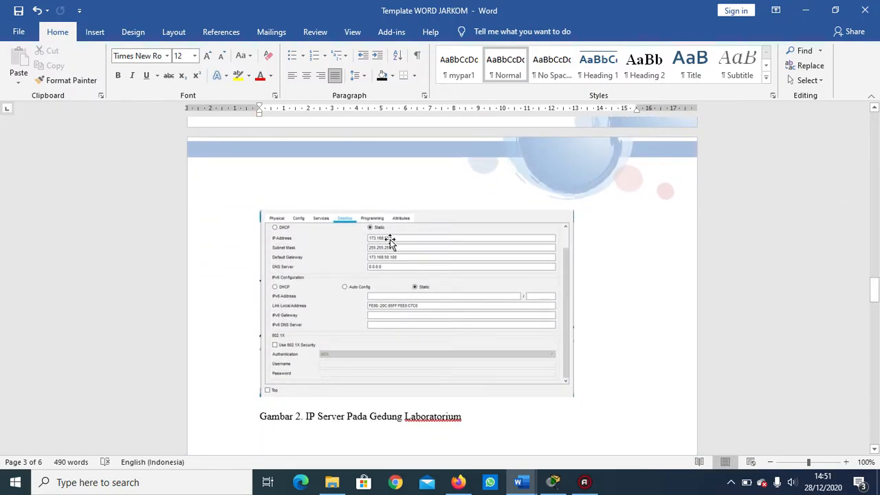
drag(873, 288, 874, 298)
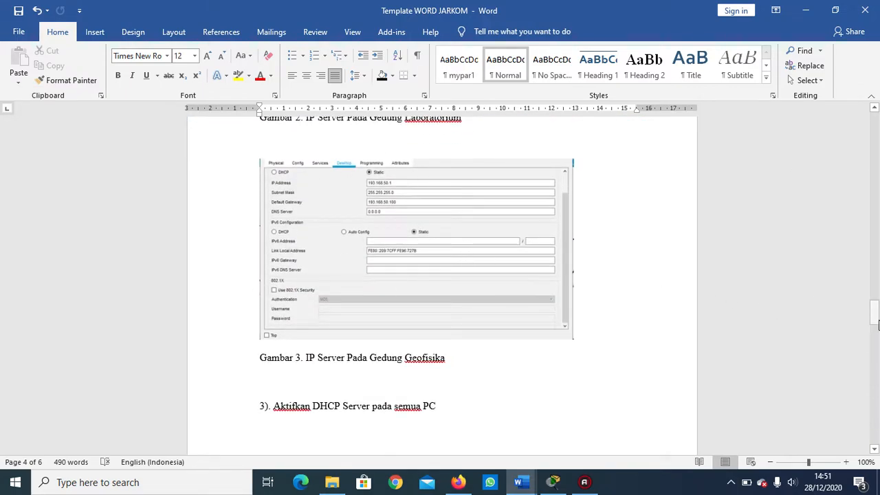
drag(875, 322, 876, 353)
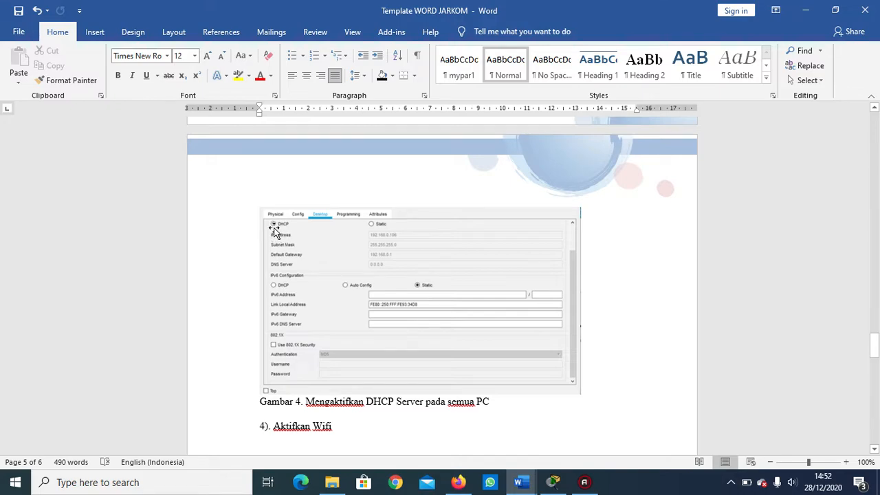
drag(874, 346, 873, 372)
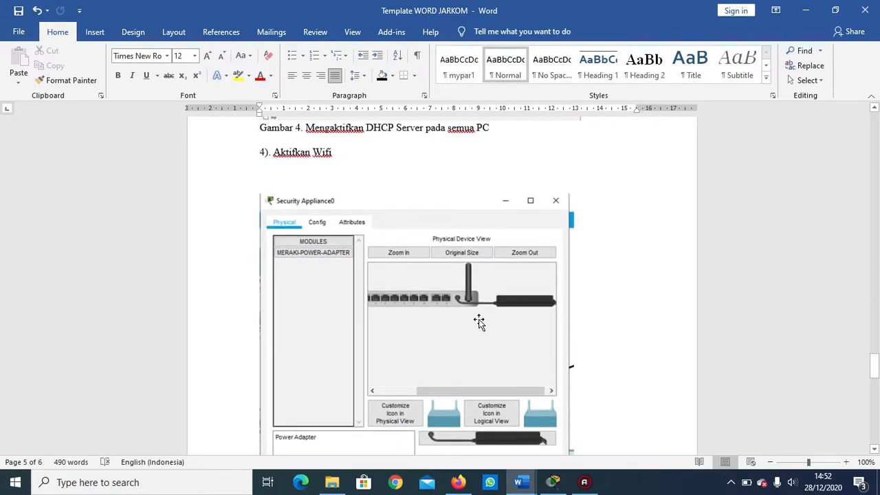
drag(874, 371, 875, 407)
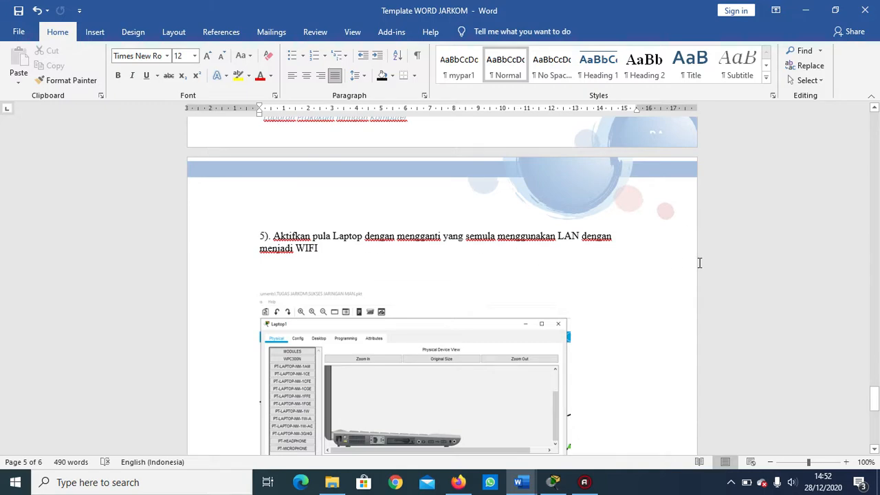
drag(875, 403, 876, 413)
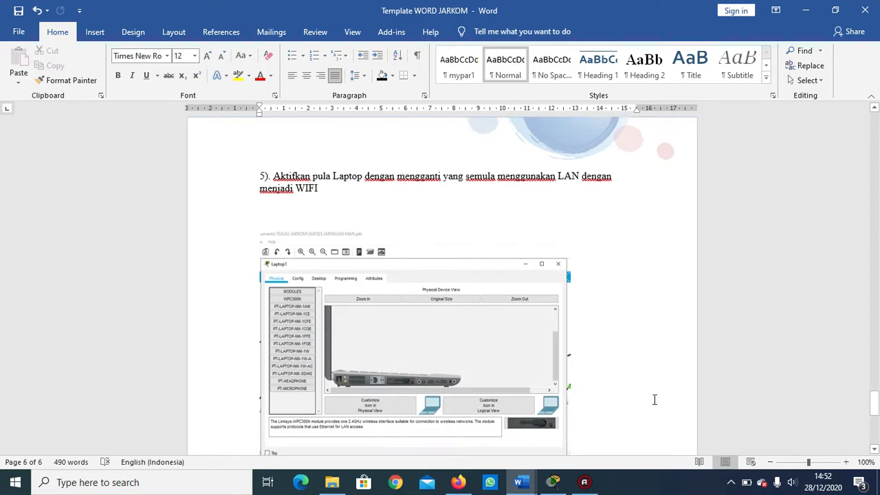
drag(875, 403, 876, 289)
Switch to Cisco Packet Tracer and place a server in the workspace with a 2960 switch below it.
mouse_move(553, 482)
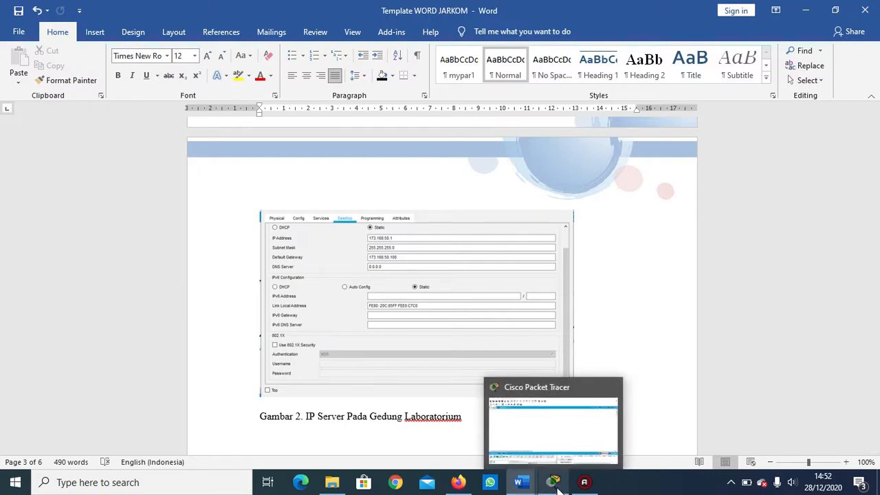
click(543, 437)
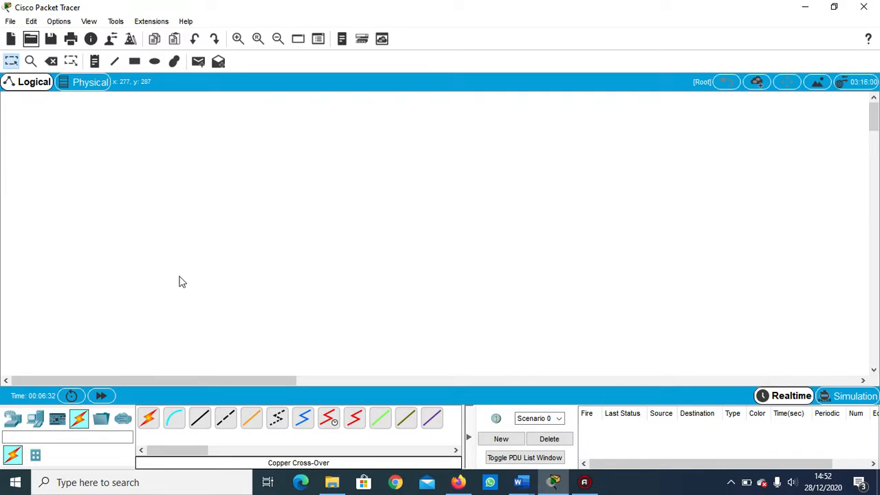
click(38, 421)
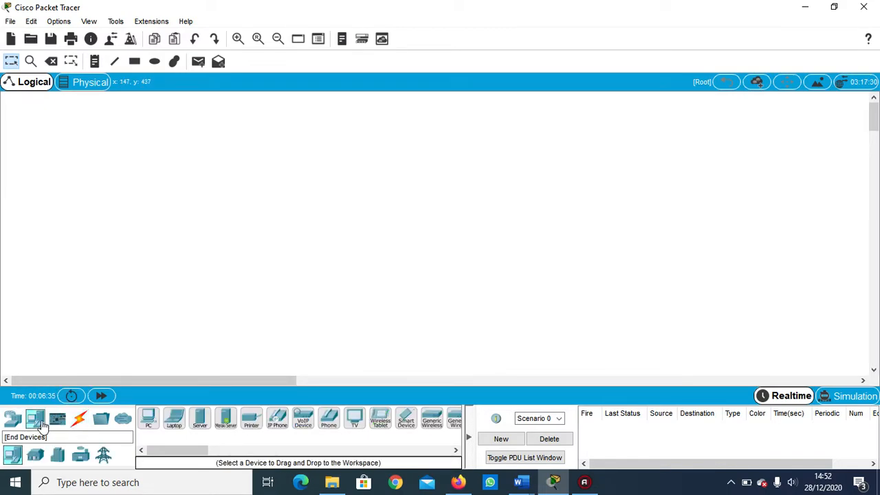
click(197, 419)
click(172, 214)
click(194, 159)
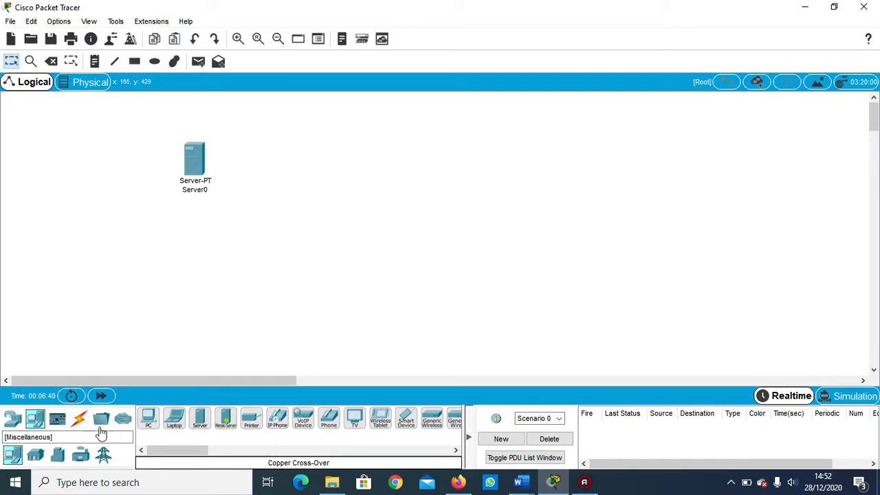
click(12, 422)
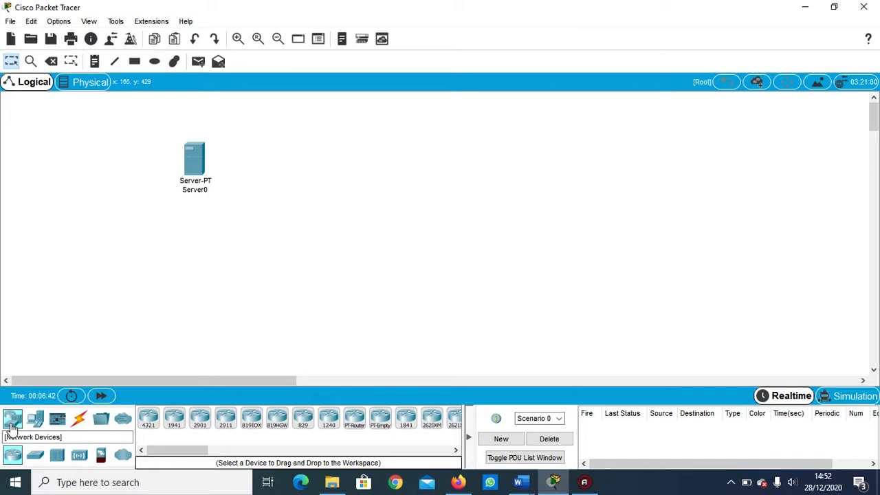
click(36, 454)
click(149, 417)
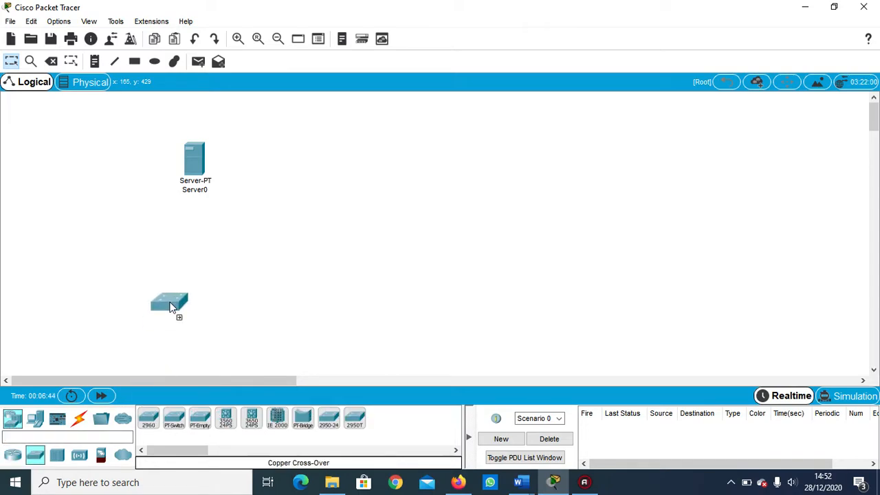
Place seven PCs around and below the switch.
click(35, 418)
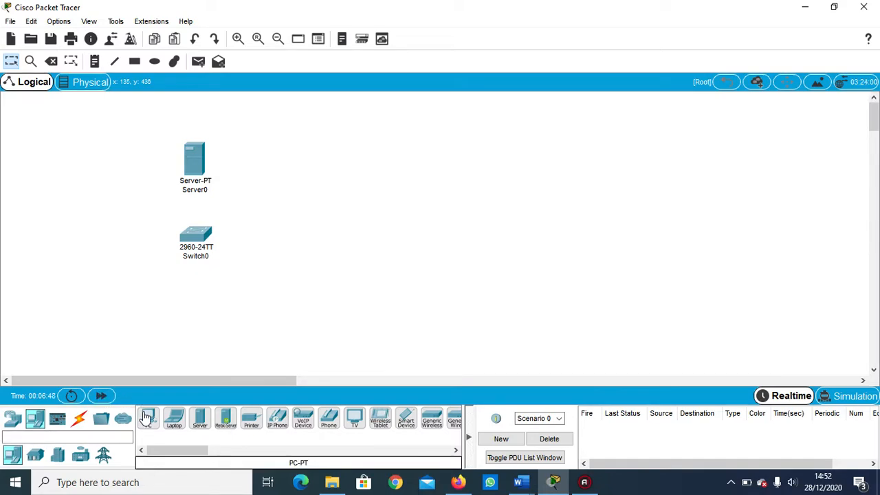
click(146, 418)
click(196, 286)
click(148, 418)
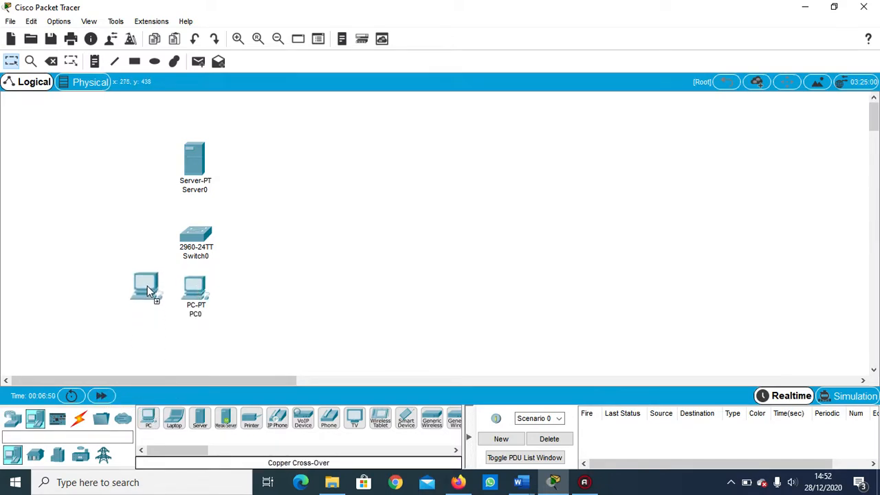
click(143, 272)
click(147, 417)
click(138, 329)
click(147, 418)
click(257, 262)
click(147, 417)
click(256, 330)
click(147, 417)
click(171, 327)
click(147, 418)
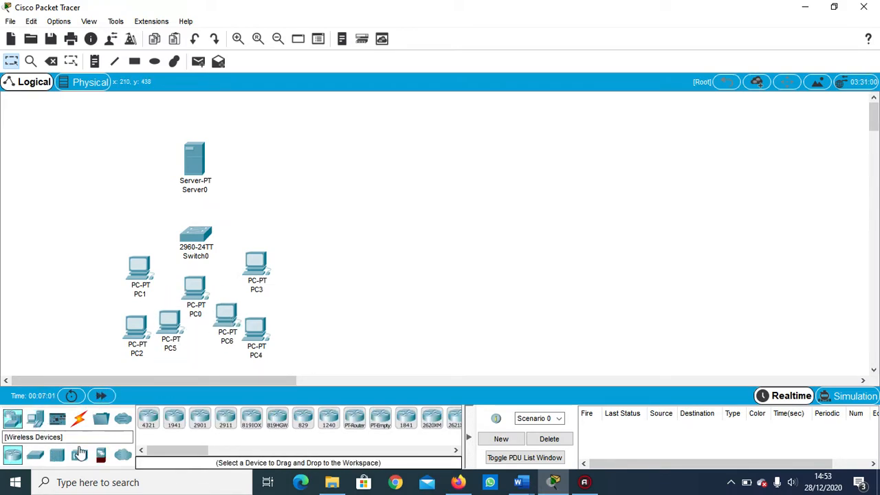
Add a Meraki wireless security appliance beside the switch, on the side away from PC3.
click(81, 454)
drag(147, 418, 90, 220)
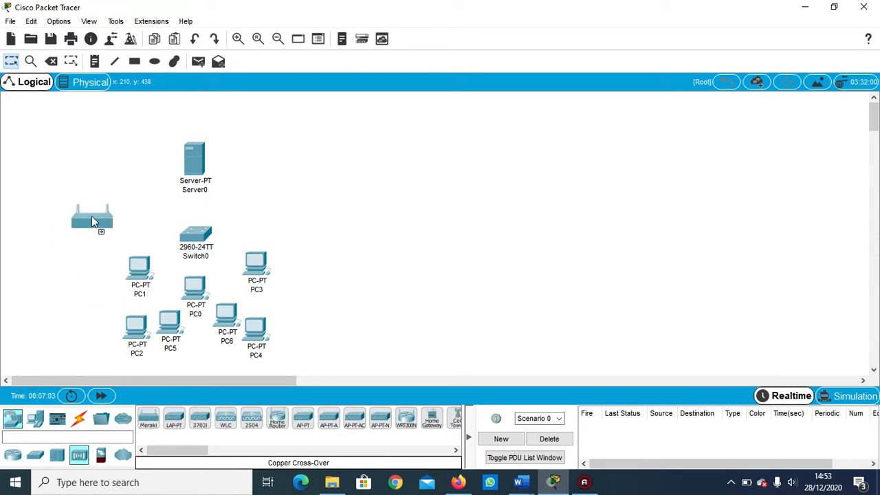
click(102, 236)
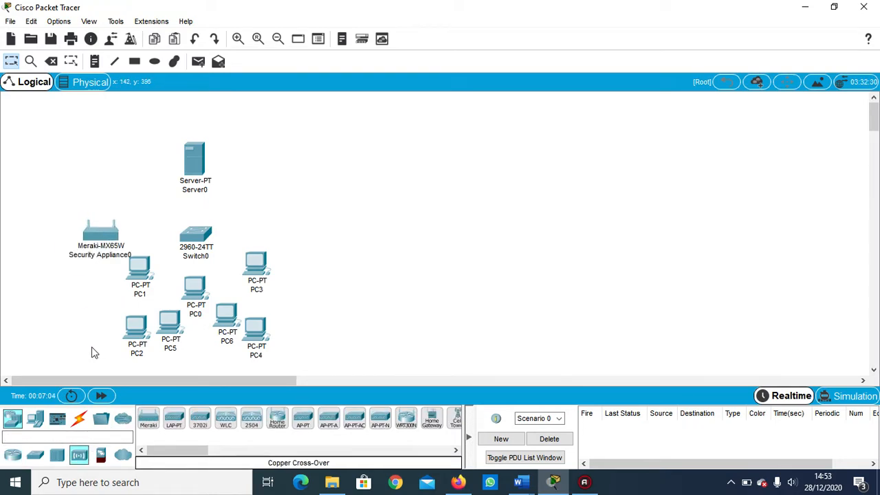
Place five laptops in an arc around the outer side of the Meraki appliance.
click(36, 419)
drag(174, 418, 80, 178)
click(62, 129)
click(174, 418)
click(33, 190)
click(174, 417)
click(22, 267)
click(174, 418)
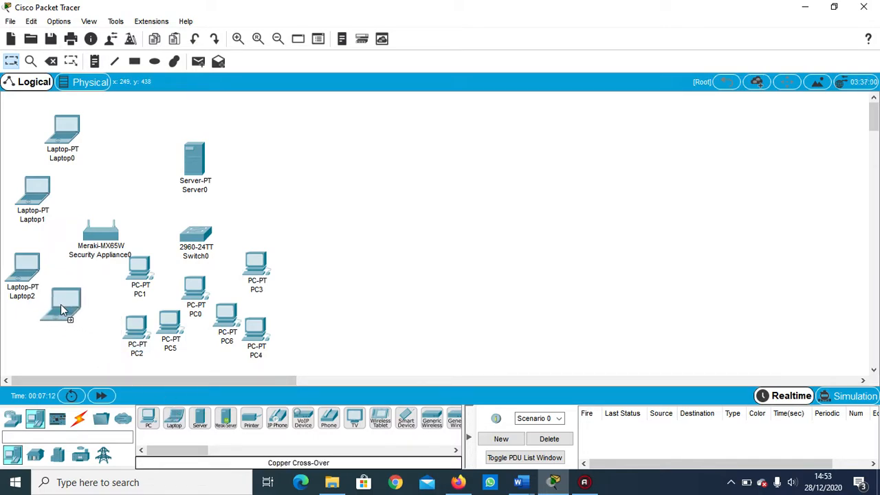
click(61, 309)
click(177, 420)
Rearrange the server, switch and seven PCs farther from the Meraki appliance, with the PCs spread out below the switch.
drag(192, 157, 270, 146)
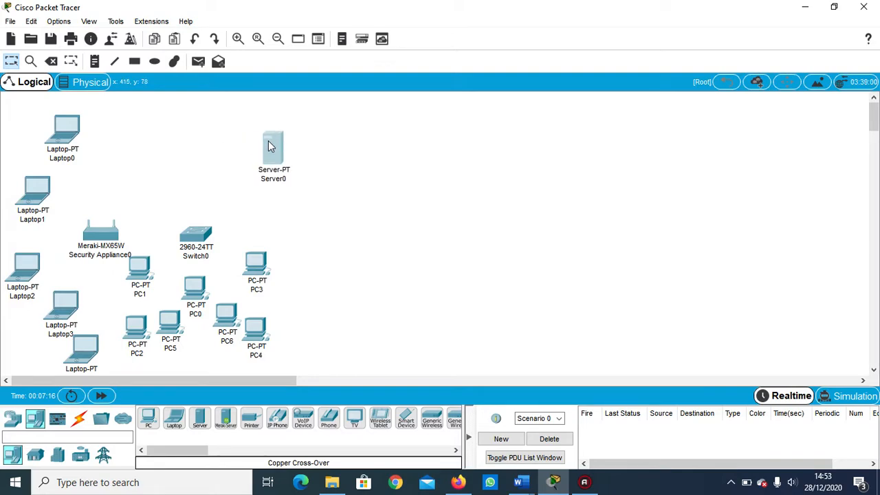
click(279, 40)
click(278, 39)
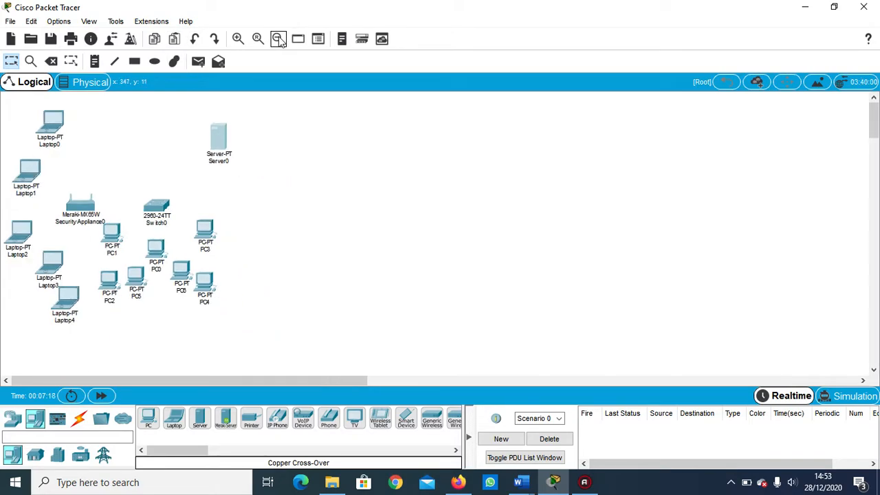
drag(210, 145, 190, 145)
drag(166, 202, 209, 194)
drag(208, 231, 260, 232)
drag(204, 287, 265, 302)
drag(180, 275, 203, 273)
drag(120, 242, 169, 240)
drag(137, 280, 155, 314)
drag(110, 285, 216, 317)
drag(199, 272, 199, 269)
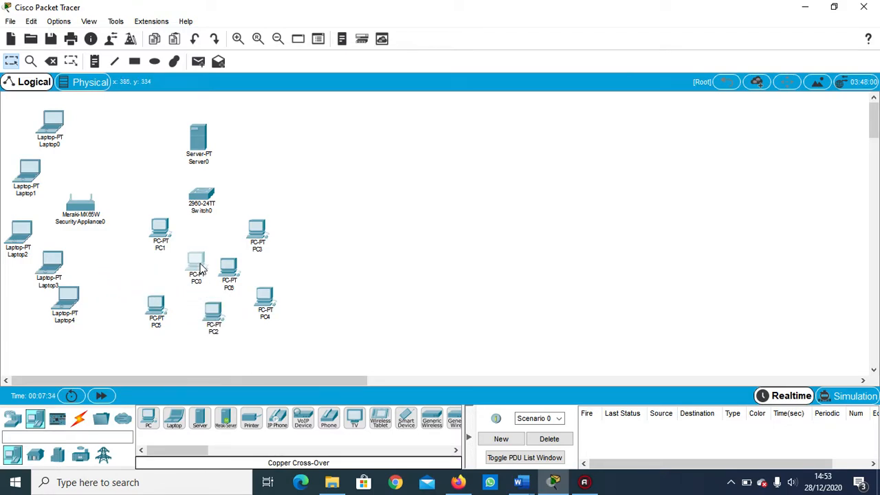
Set the static IP address of Server0 to 11.168.50.1 in its IP configuration.
click(205, 141)
click(280, 86)
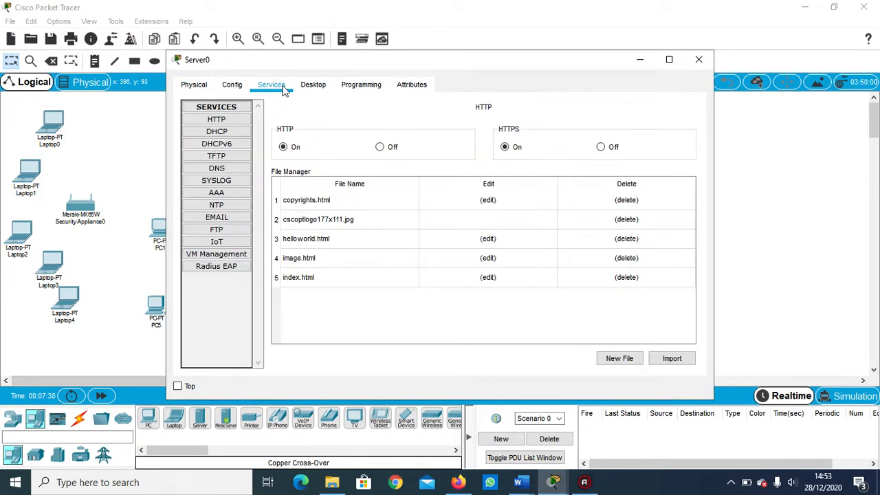
click(313, 85)
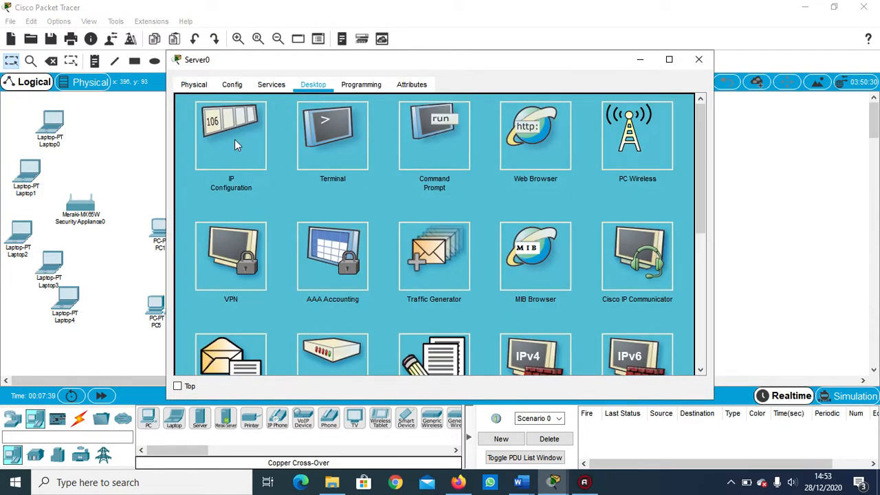
click(235, 139)
click(372, 119)
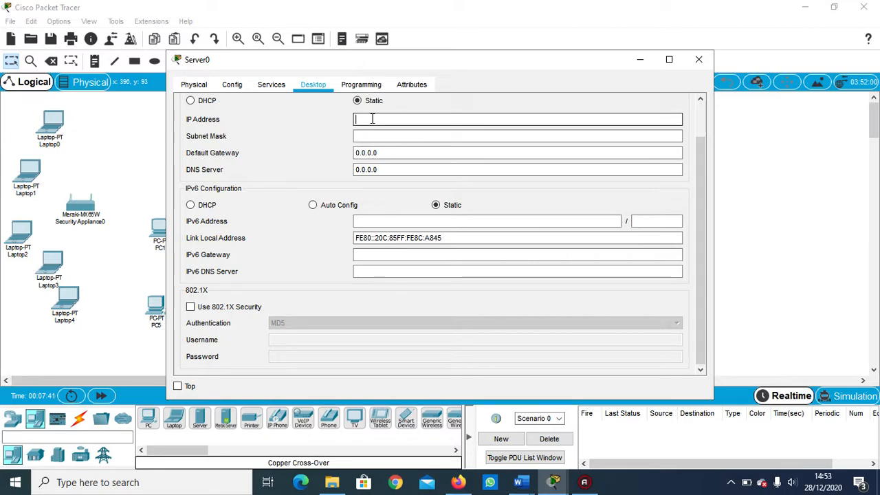
text(11.168)
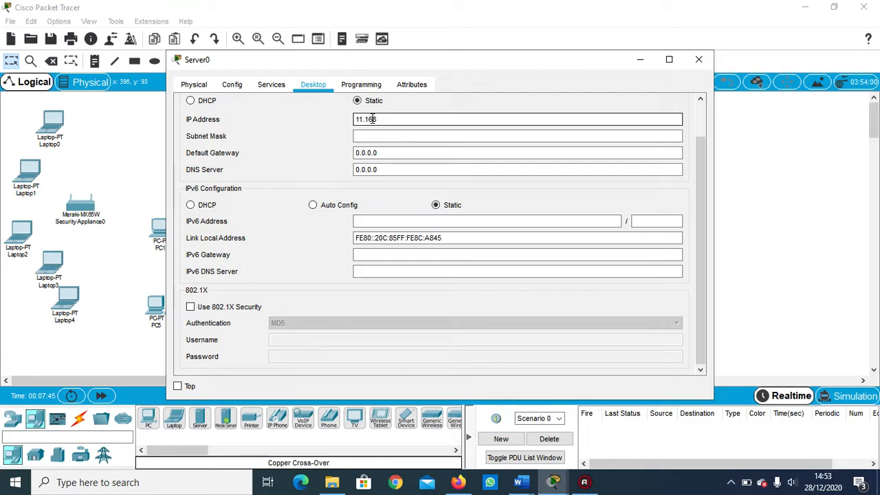
text(.50.1)
Set the server's subnet mask to 255.255.255.0 and its default gateway to 11.168.50.100.
click(381, 136)
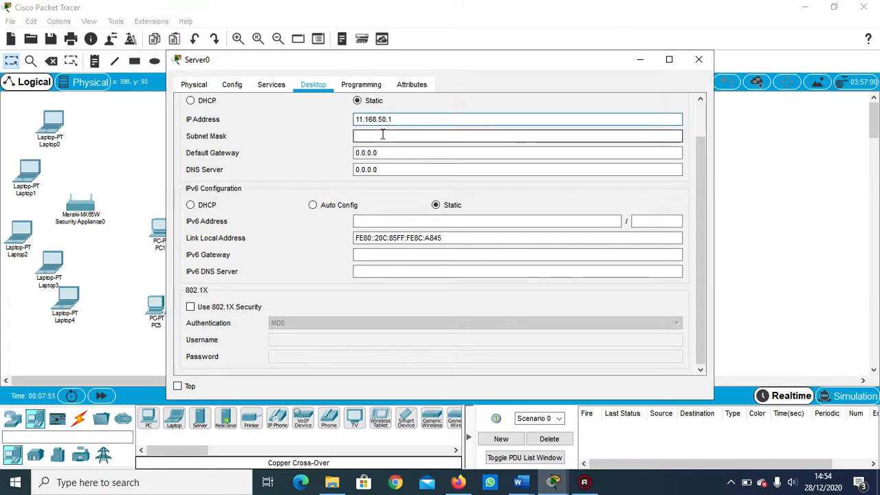
key(BackSpace)
key(BackSpace)
key(BackSpace)
key(BackSpace)
key(BackSpace)
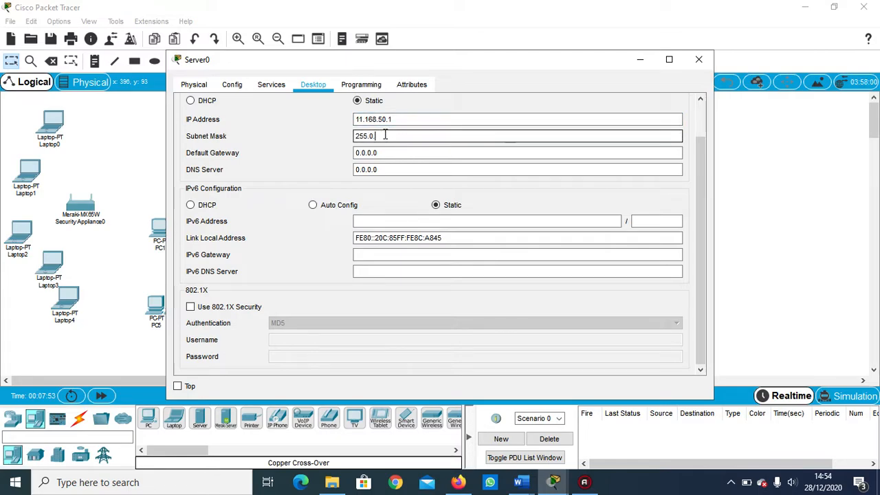
text(255.255.0)
key(Tab)
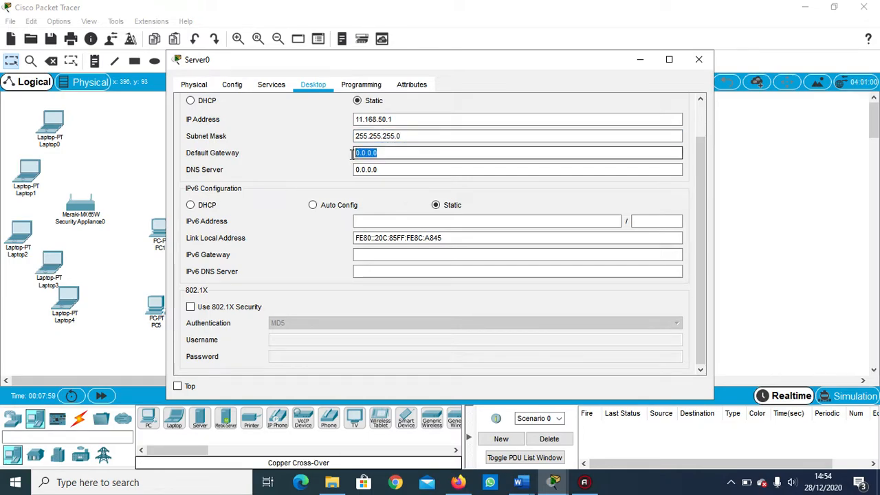
key(BackSpace)
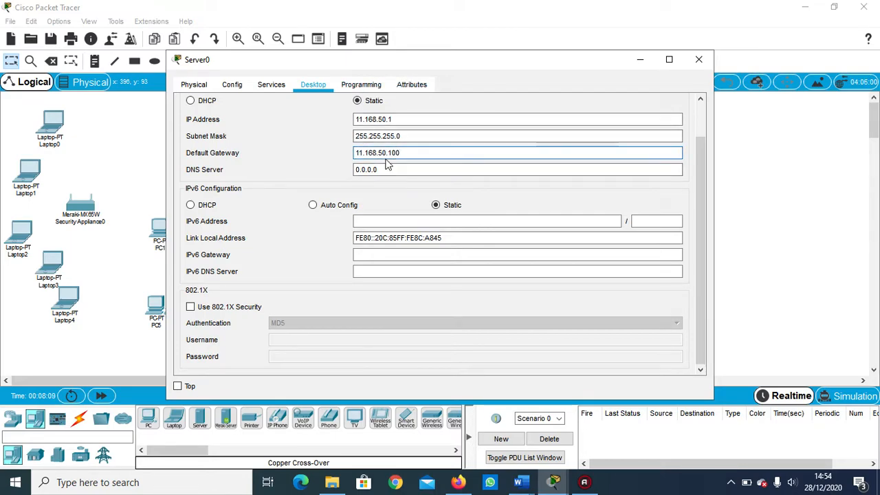
Change the server's display name to GEDUNG PUSAT and close its settings.
click(232, 84)
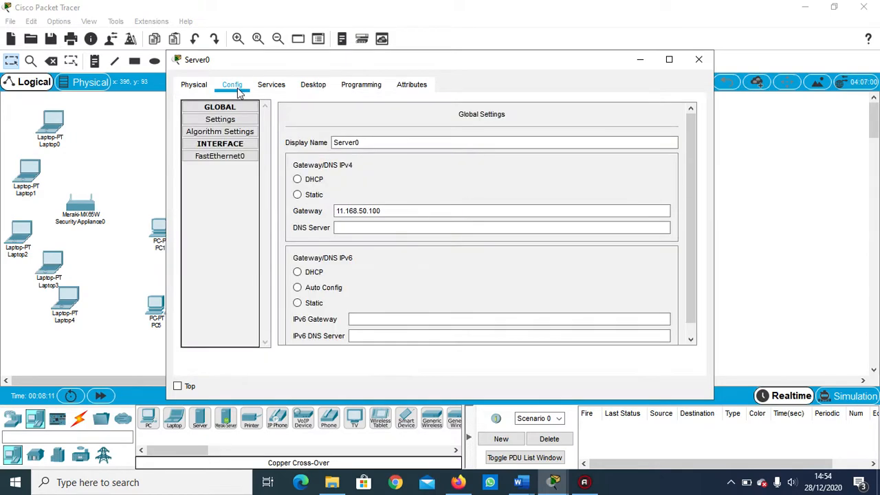
drag(361, 143, 326, 143)
key(BackSpace)
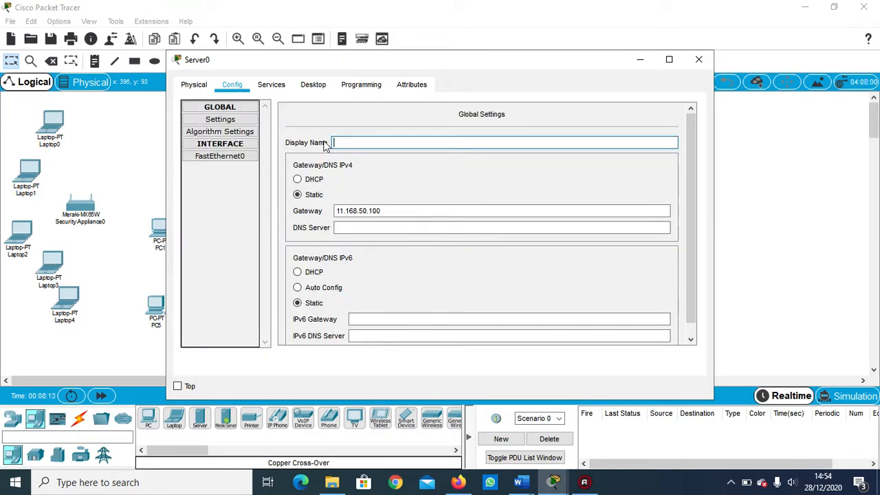
text(GEDUNG USAT)
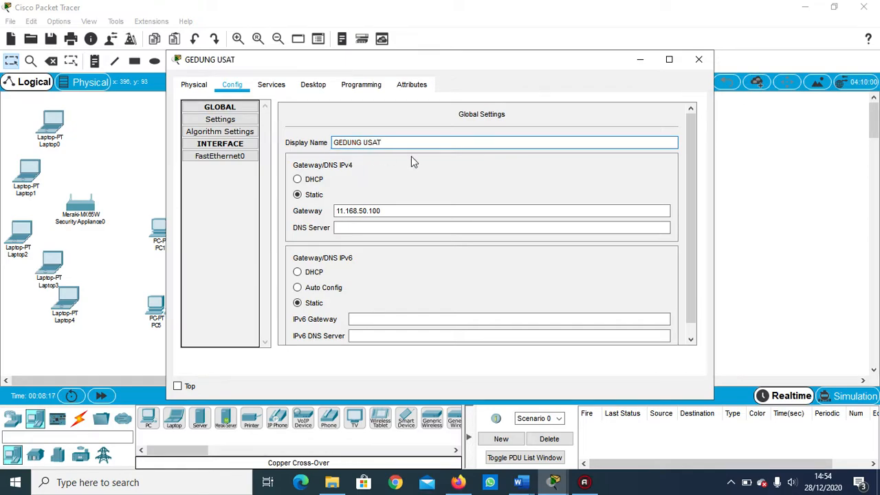
click(364, 142)
text(P)
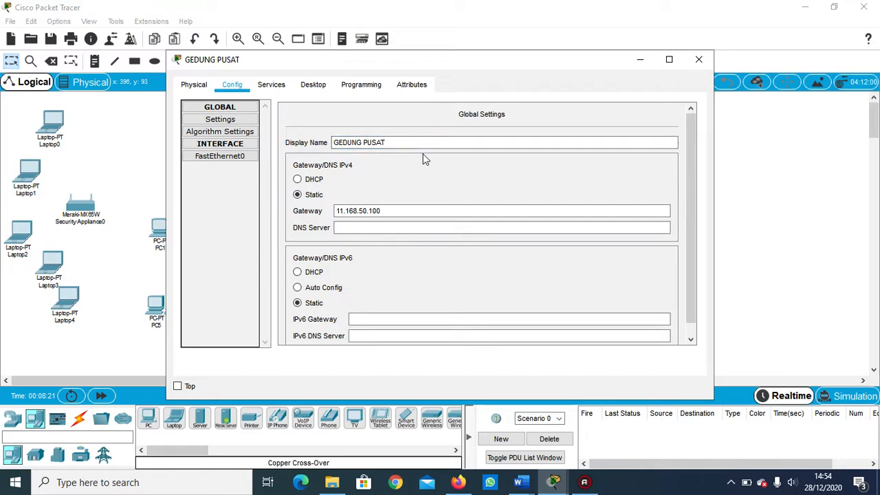
click(698, 59)
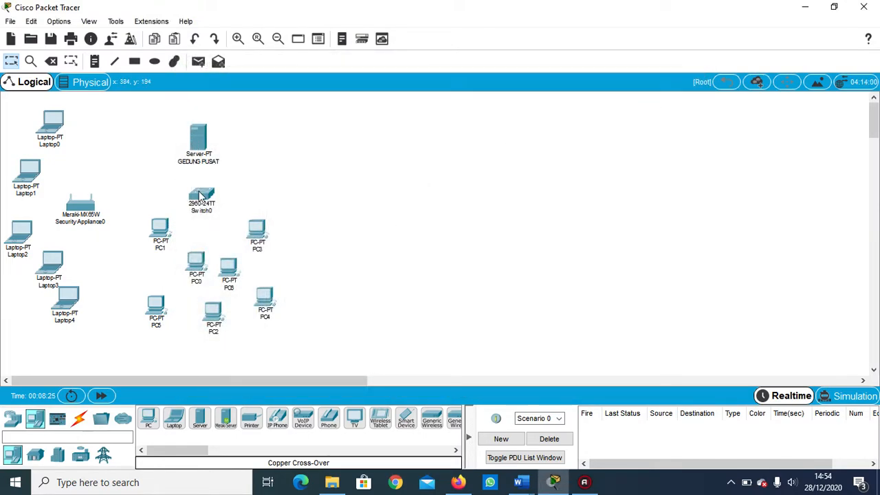
Switch the IPv4 configuration of PC1 to DHCP and close its settings.
click(160, 229)
click(270, 85)
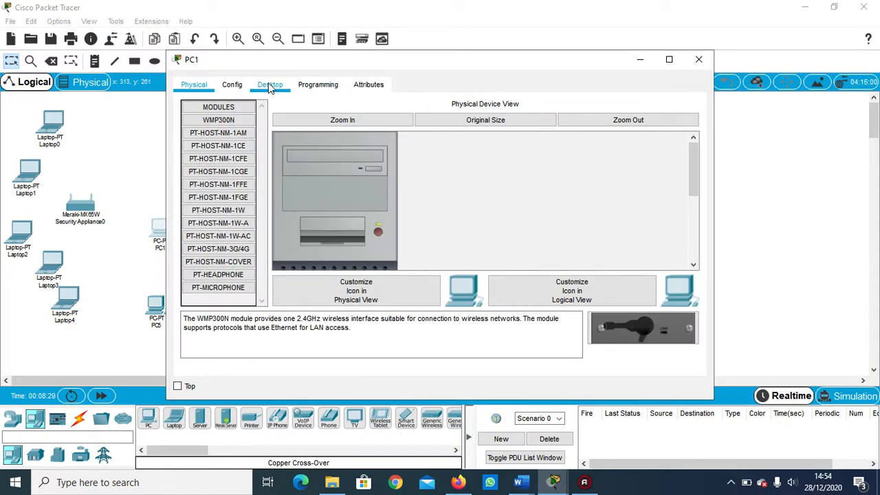
click(243, 131)
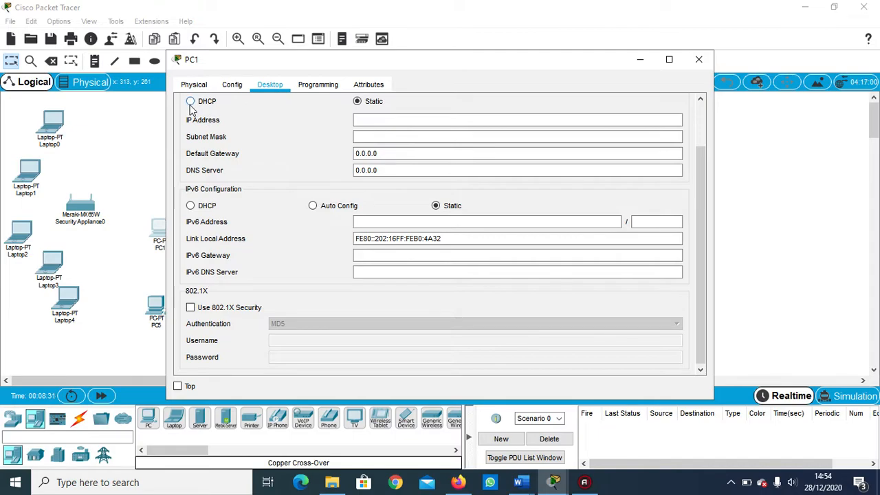
click(191, 102)
click(697, 60)
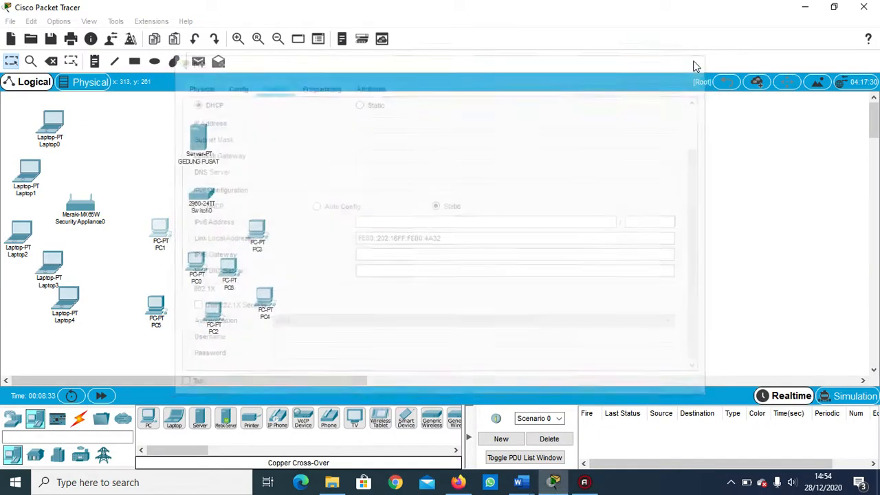
Switch the IPv4 configuration of PC0 to DHCP and close its settings.
click(196, 267)
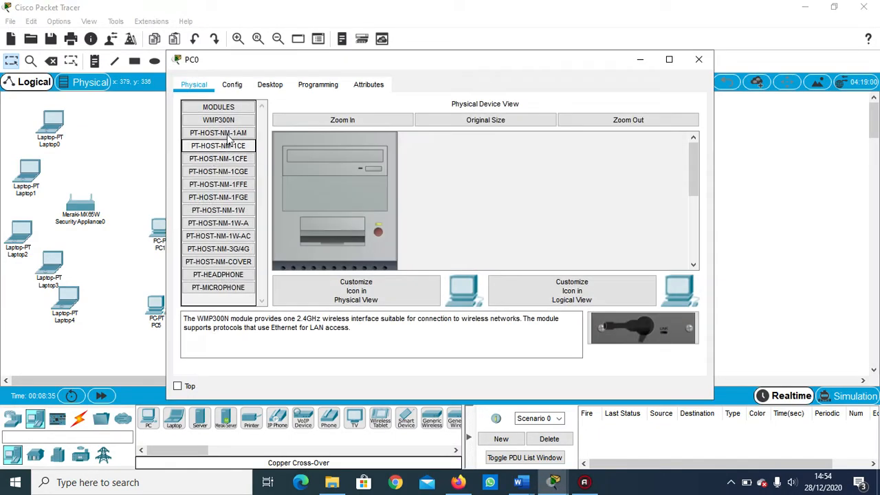
click(270, 85)
click(256, 120)
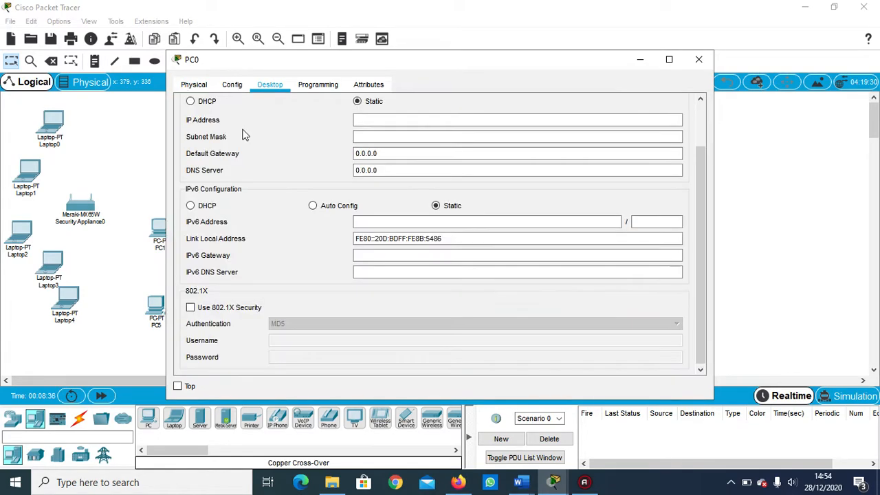
click(190, 102)
click(698, 60)
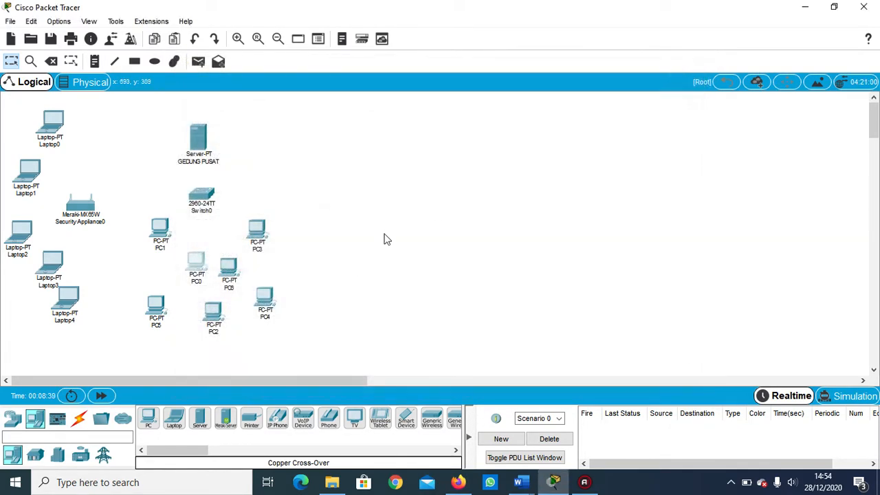
Switch the IPv4 configuration of PC5 to DHCP and close its settings.
click(156, 307)
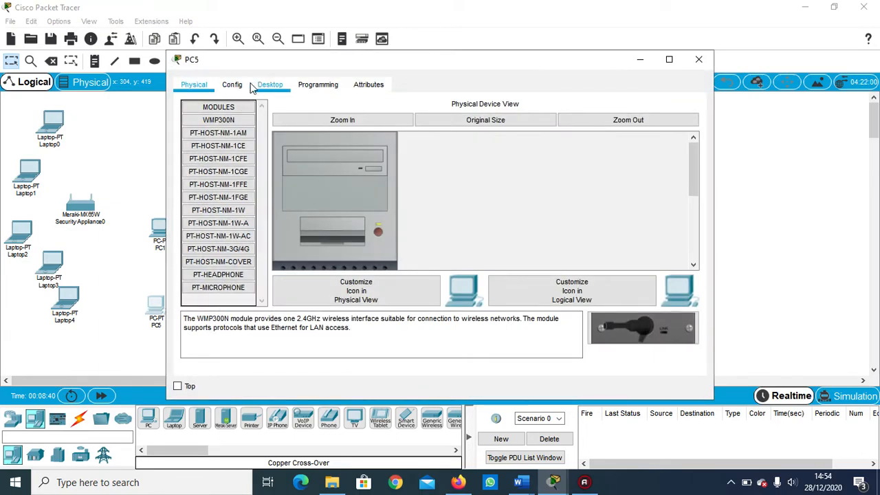
click(270, 84)
click(239, 144)
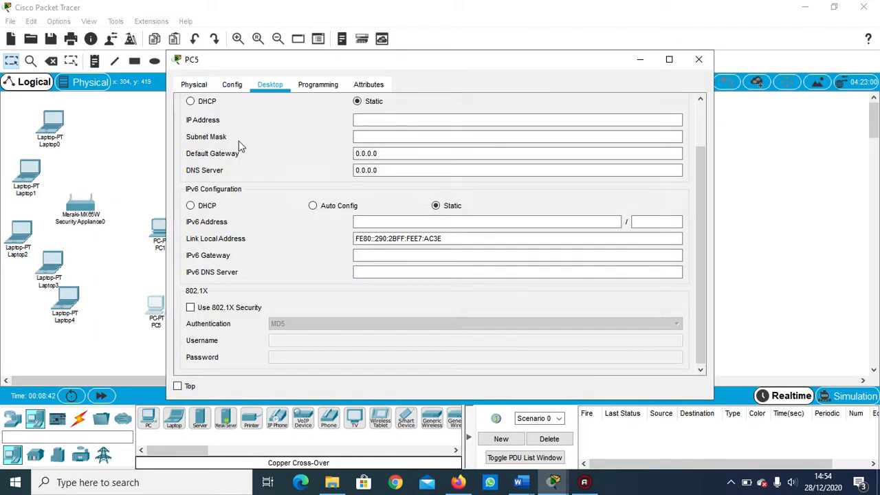
click(190, 101)
click(700, 63)
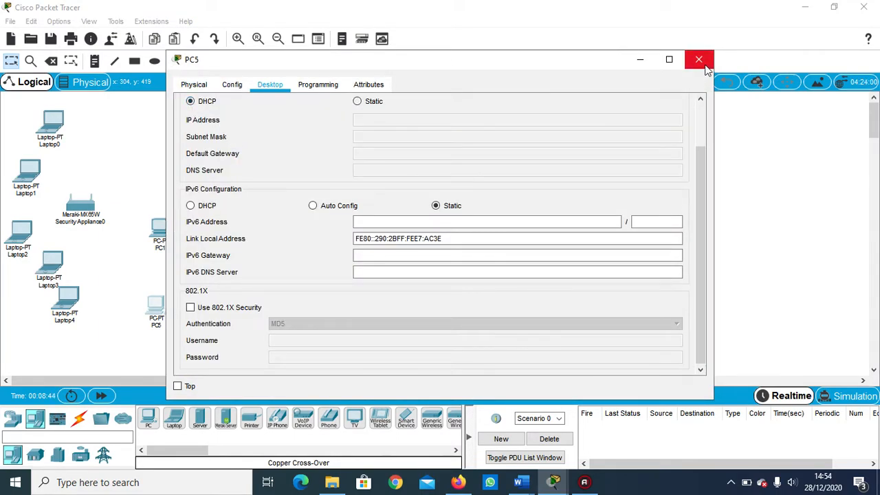
Switch the IPv4 configuration of PC2 to DHCP and close its settings.
click(210, 318)
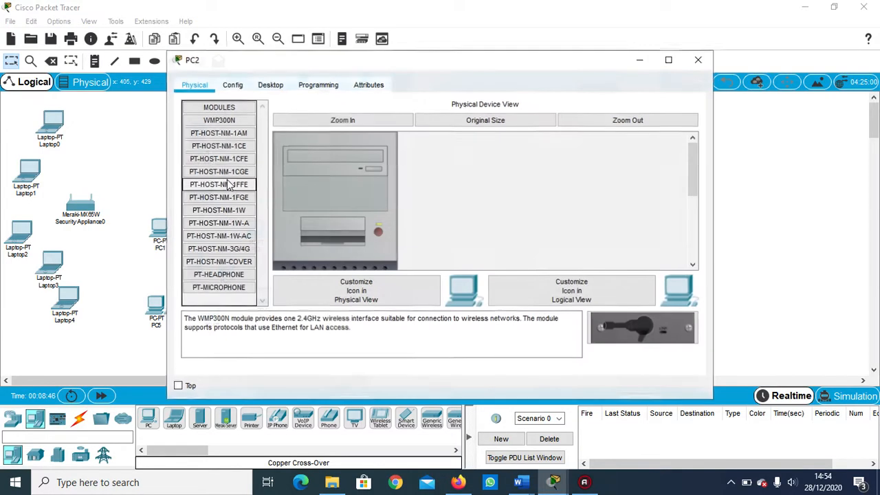
click(268, 85)
click(242, 120)
click(191, 101)
click(697, 61)
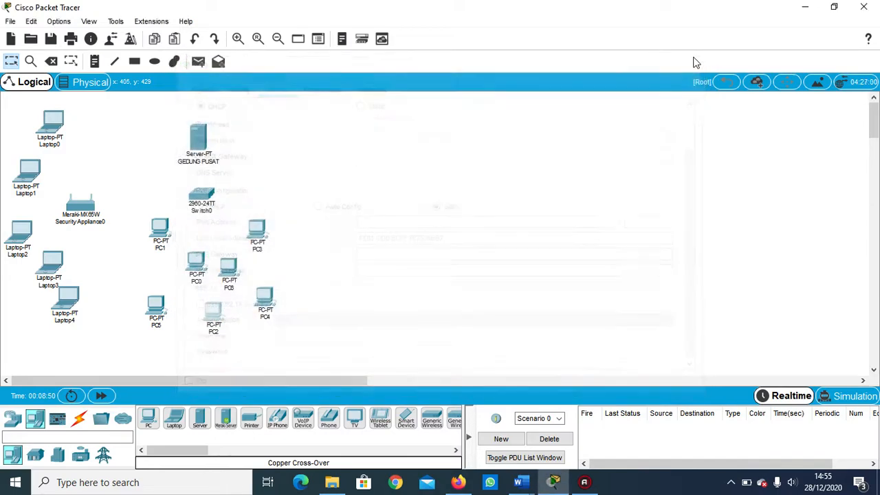
Switch the IPv4 configuration of PC4 to DHCP and close its settings.
click(249, 226)
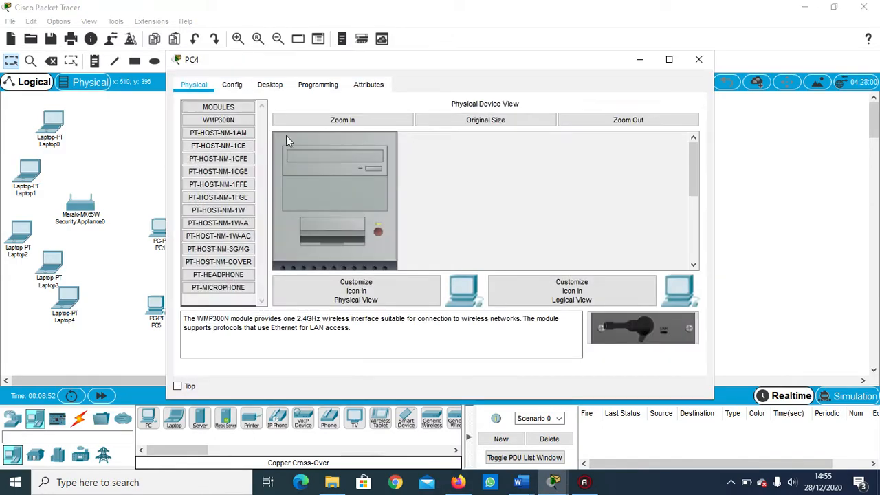
click(272, 85)
click(240, 160)
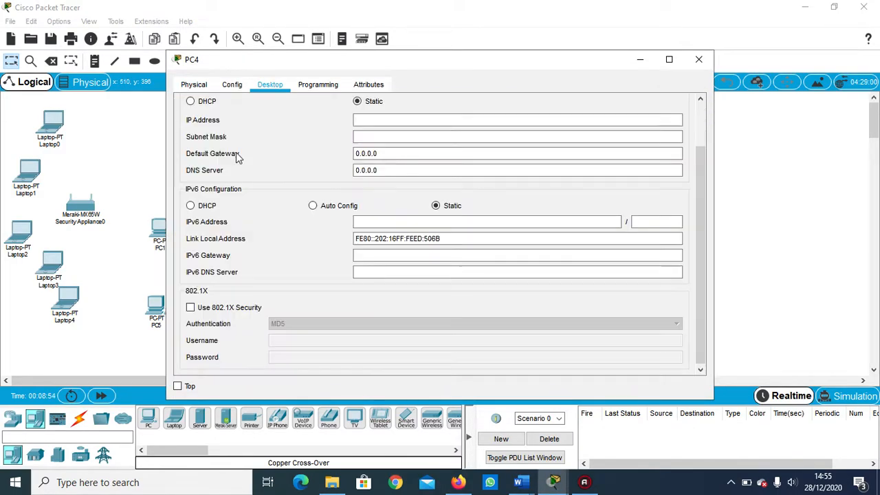
click(190, 101)
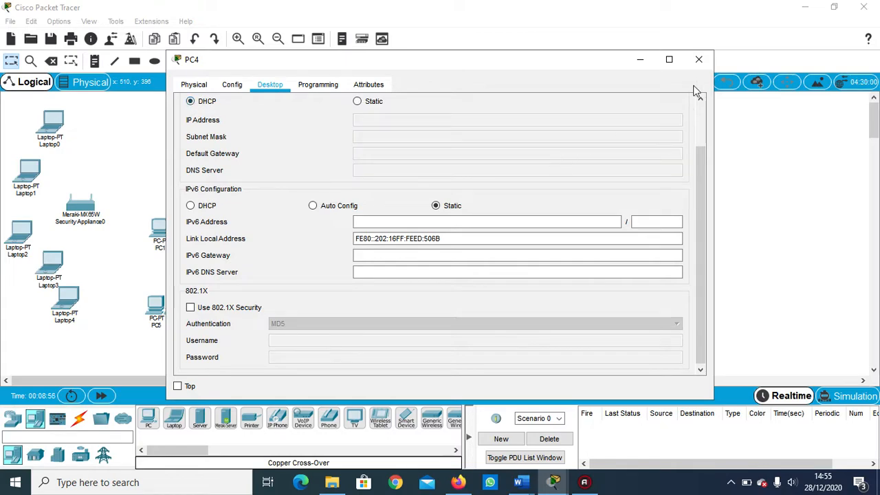
click(698, 60)
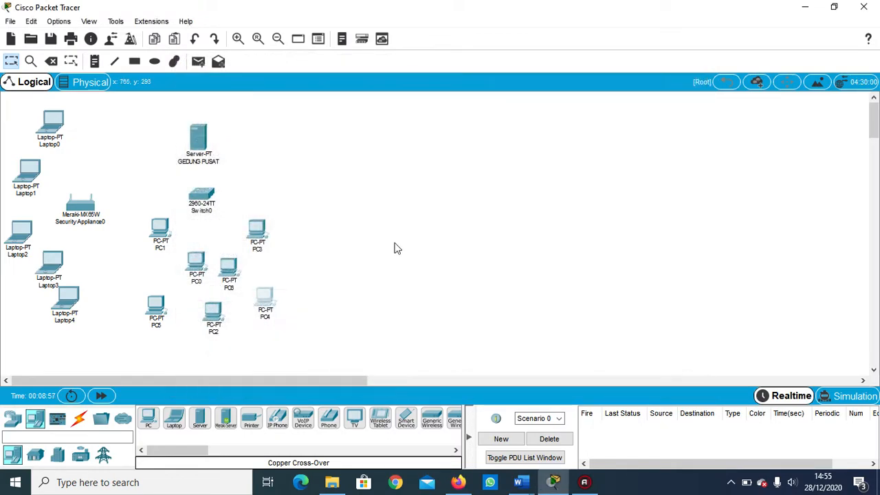
Switch the IPv4 configuration of PC3 to DHCP and close its settings.
click(266, 236)
click(275, 84)
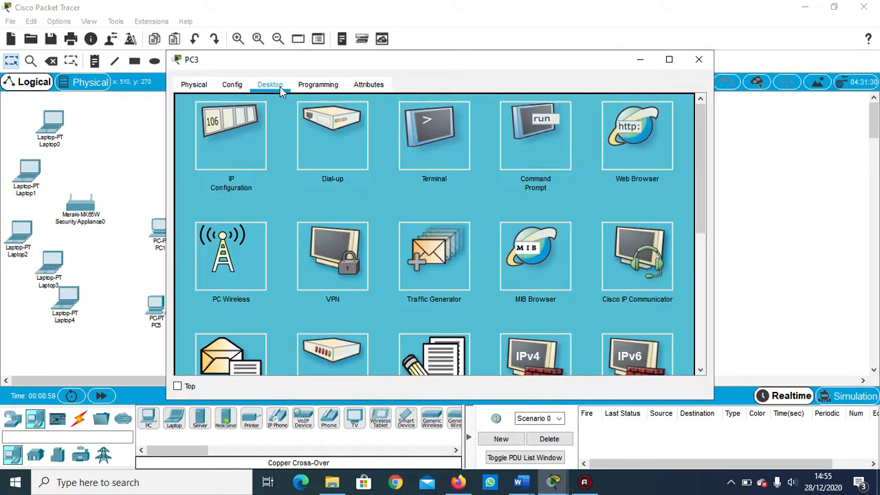
click(233, 121)
click(191, 101)
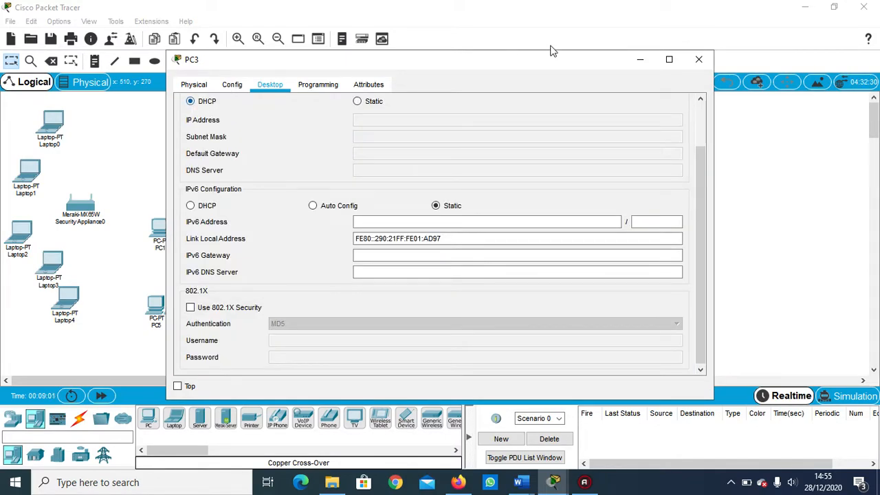
click(700, 59)
Switch the IPv4 configuration of PC6 to DHCP and close its settings.
click(229, 274)
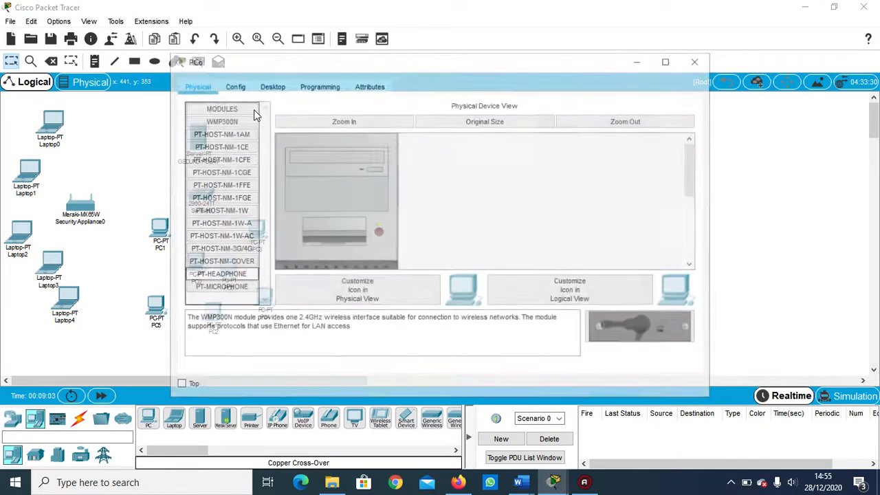
click(267, 86)
click(231, 134)
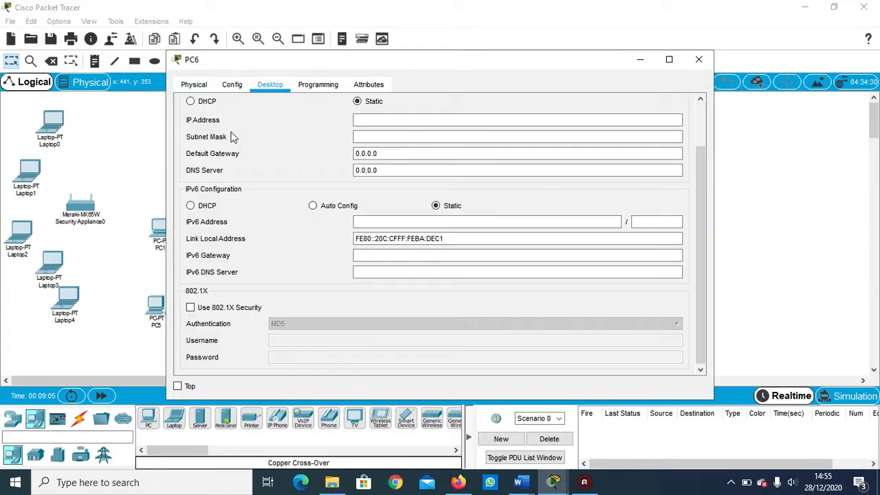
click(191, 101)
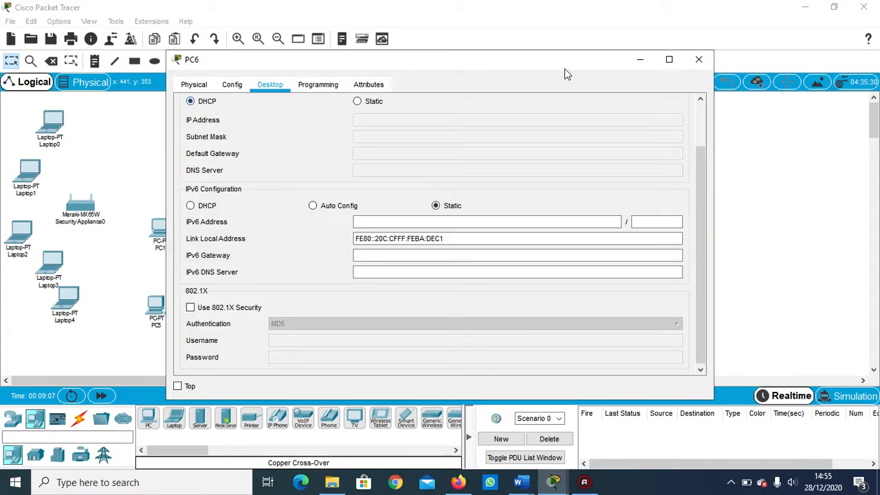
click(699, 59)
Check which IPv4 addressing mode is selected in the IP configuration of PC0.
click(199, 267)
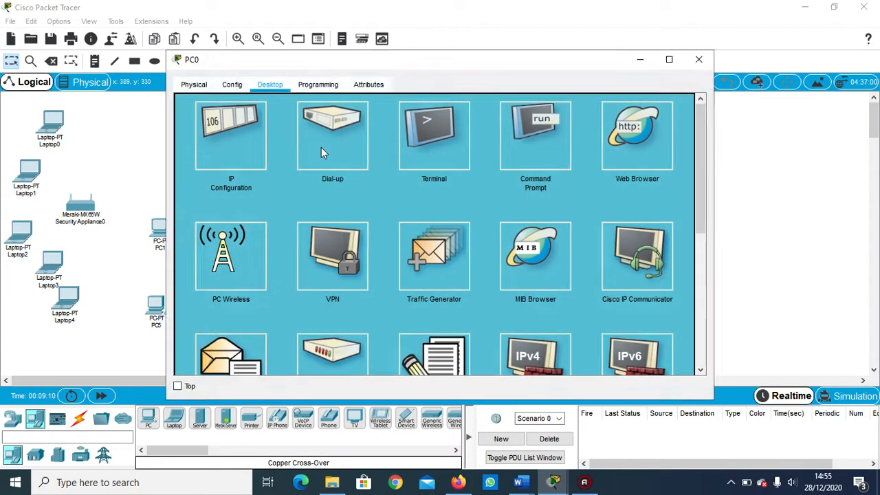
click(233, 148)
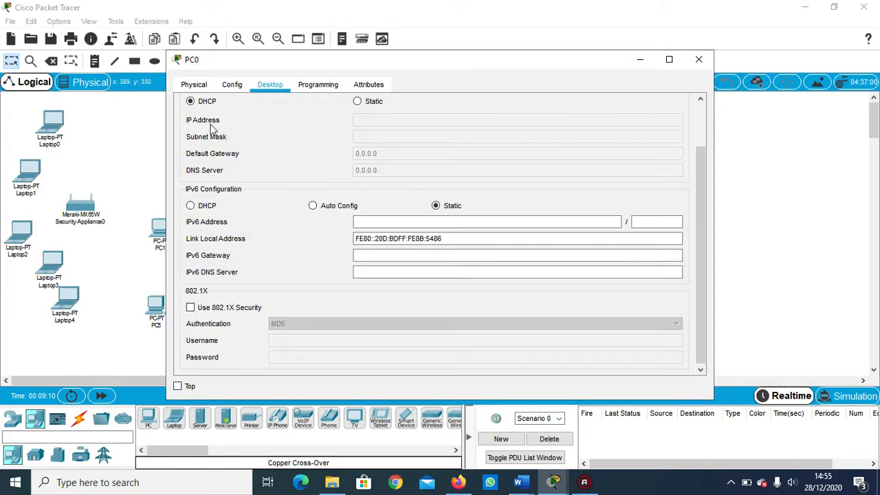
click(705, 60)
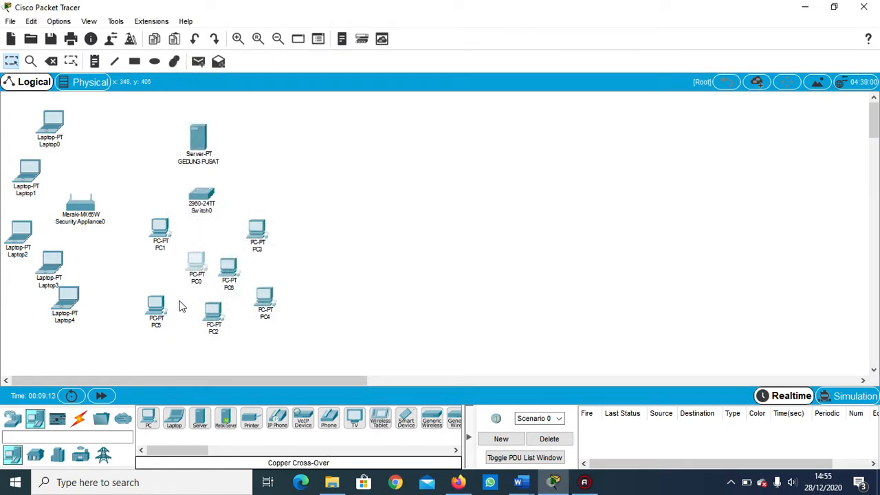
Plug the MERAKI-POWER-ADAPTER module into the power port of the Meraki security appliance and close its settings.
click(85, 209)
drag(523, 335, 560, 181)
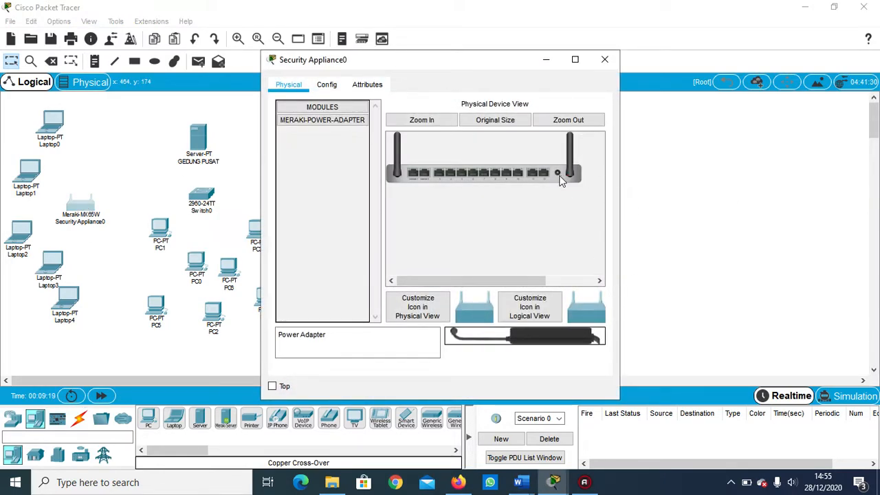
drag(530, 335, 561, 180)
click(596, 59)
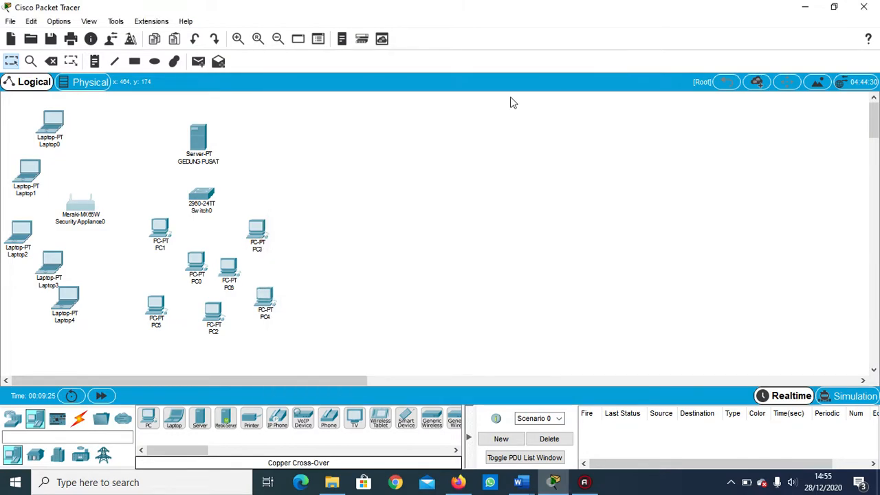
Replace the Ethernet module of Laptop0 with the WPC300N wireless module while it is powered off, power it back on and close its settings.
click(61, 122)
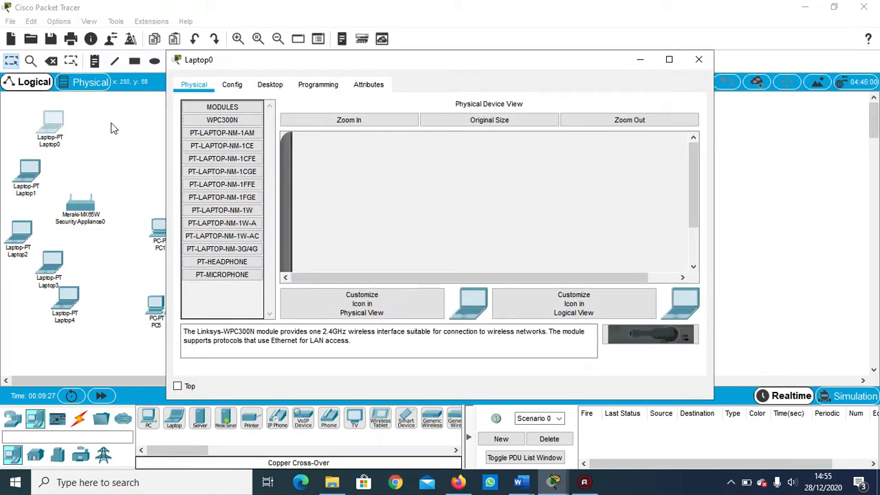
drag(694, 183, 695, 217)
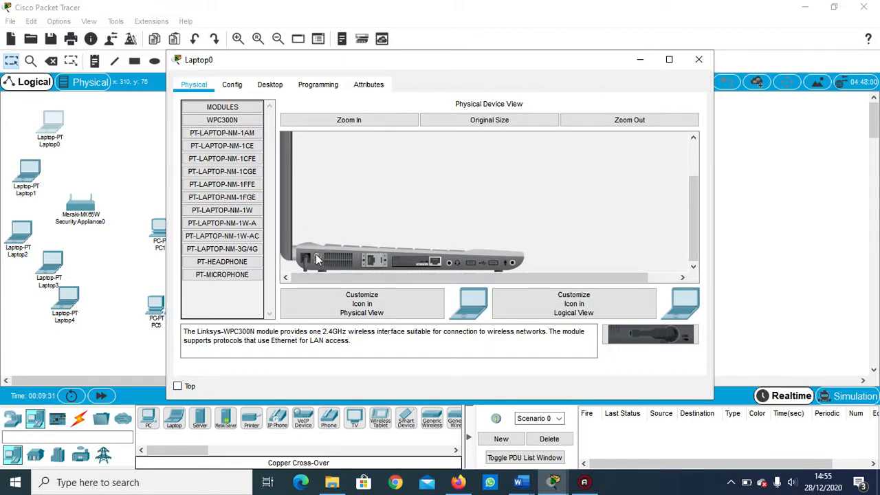
drag(421, 259, 227, 303)
drag(623, 328, 420, 261)
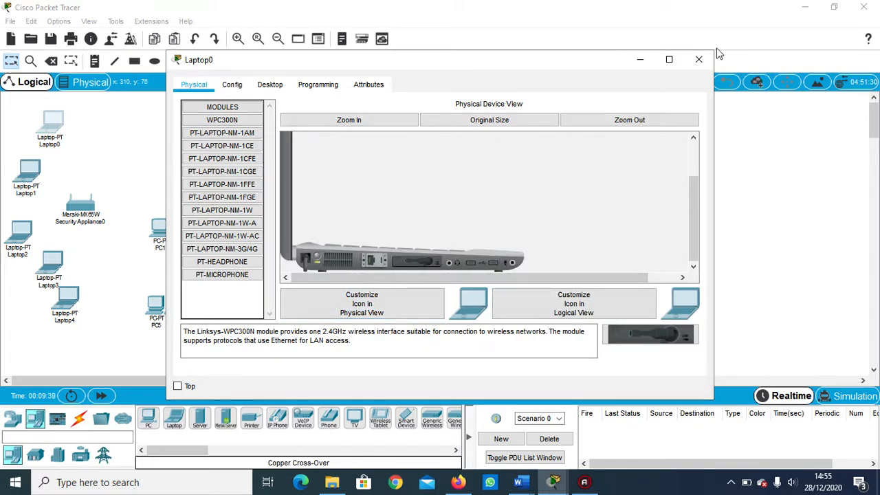
click(699, 59)
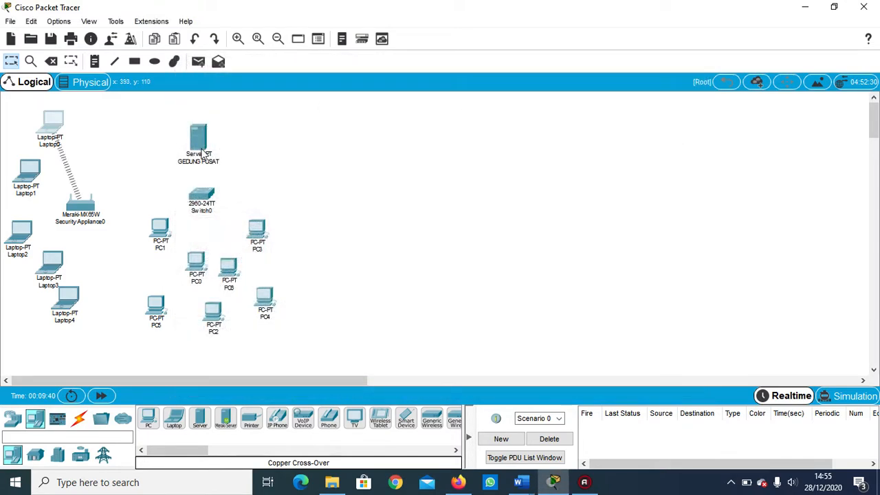
Replace the Ethernet module of Laptop1 with the WPC300N wireless module while it is powered off, power it back on and close its settings.
click(33, 169)
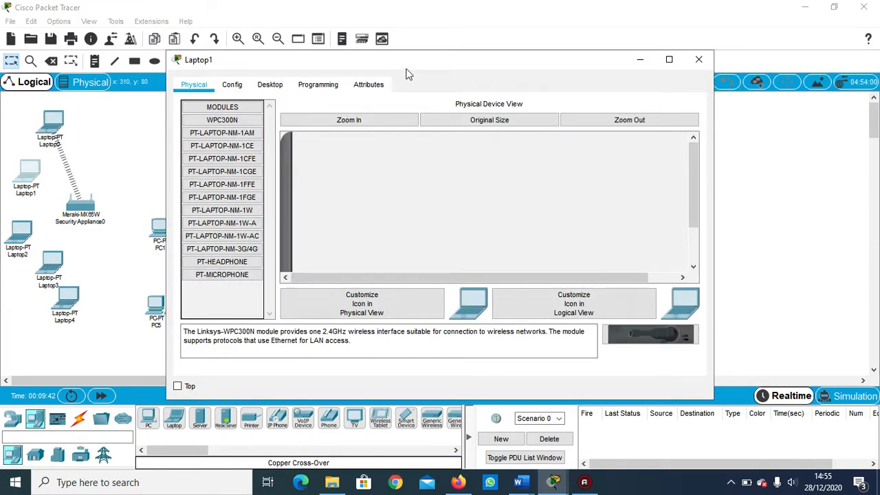
drag(691, 169, 691, 204)
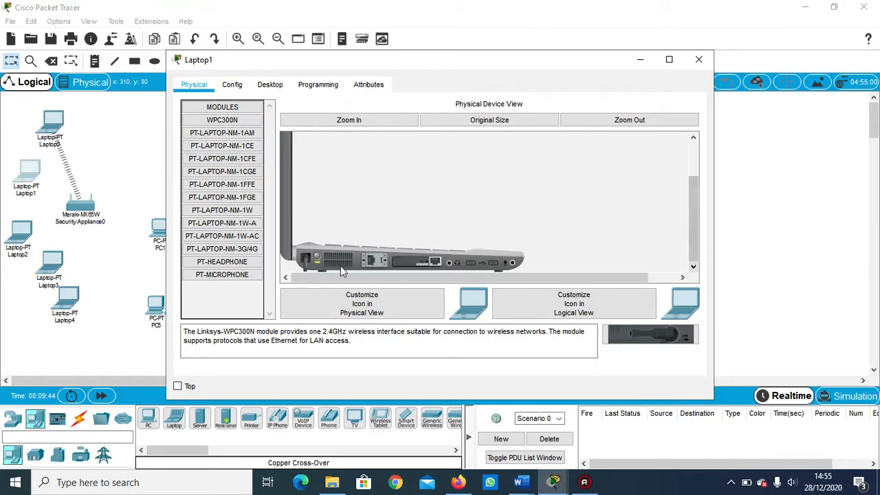
drag(405, 265, 217, 297)
drag(651, 335, 422, 268)
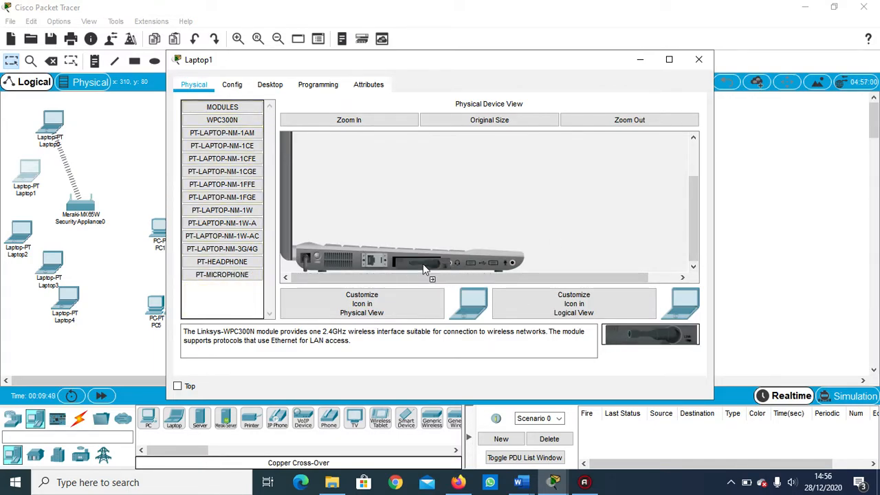
click(316, 255)
click(705, 61)
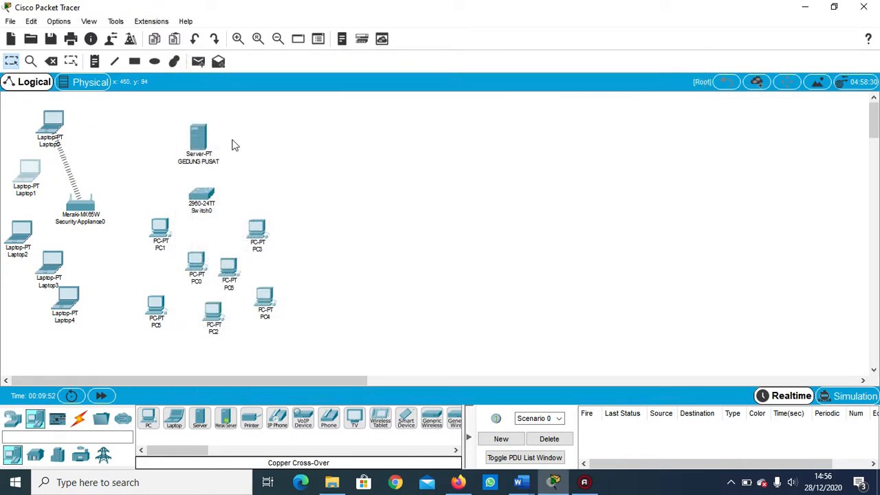
Replace the Ethernet module of Laptop2 with the WPC300N wireless module while it is powered off, power it back on and close its settings.
click(22, 233)
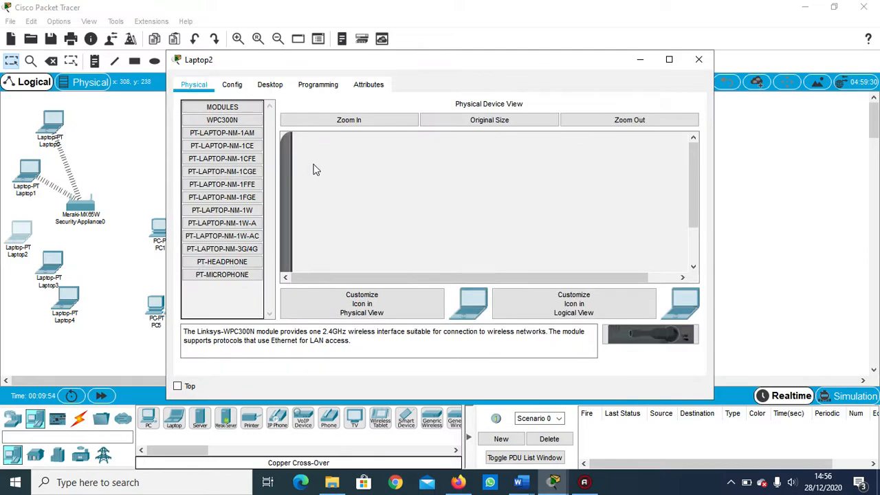
drag(696, 165, 696, 199)
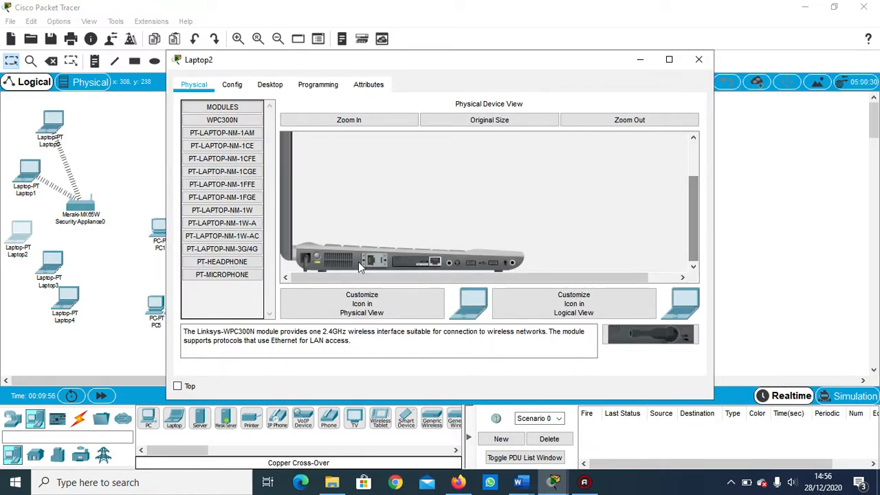
drag(403, 262, 204, 305)
drag(621, 329, 415, 270)
click(318, 255)
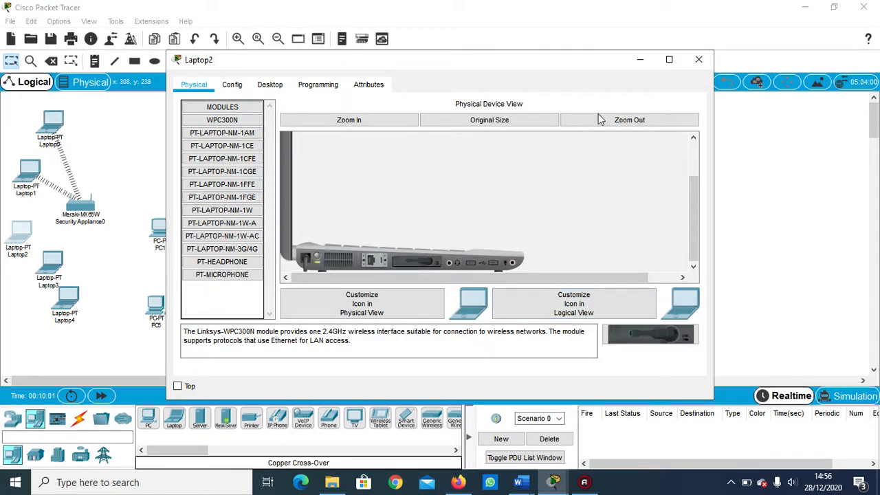
click(700, 60)
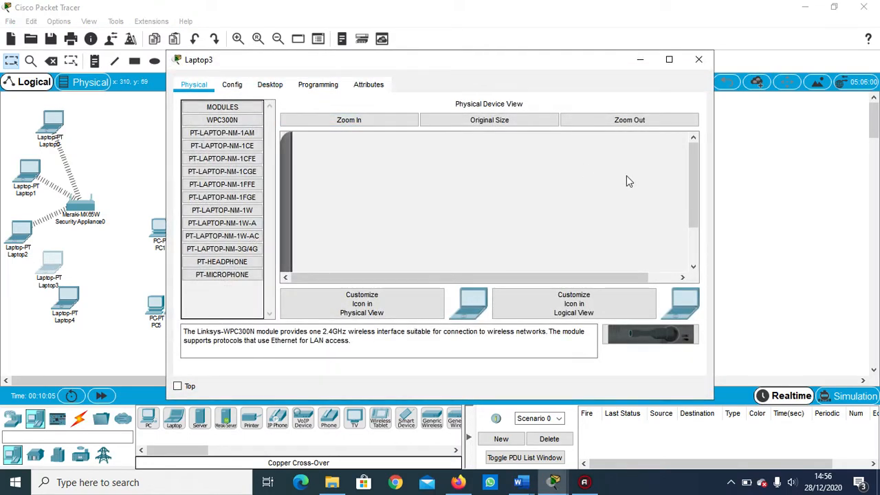
Replace the Ethernet module of Laptop3 with the WPC300N wireless module while it is powered off, power it back on and close its settings.
drag(694, 181, 701, 270)
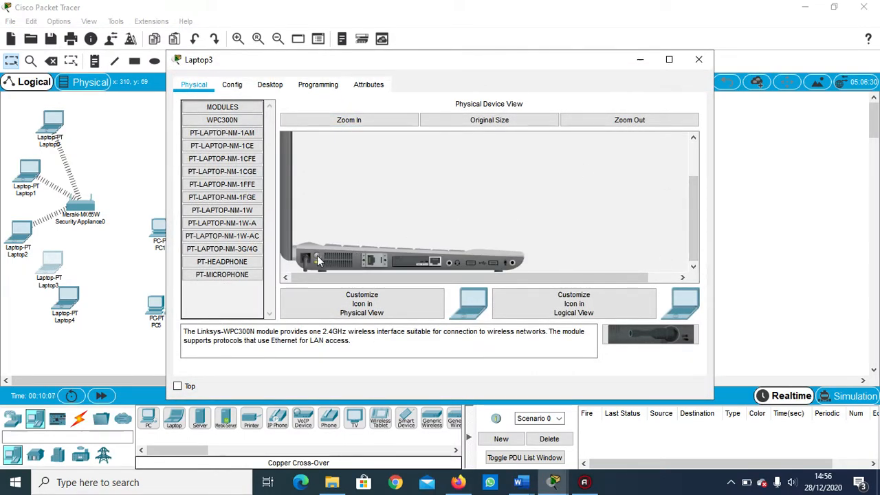
drag(408, 263, 220, 309)
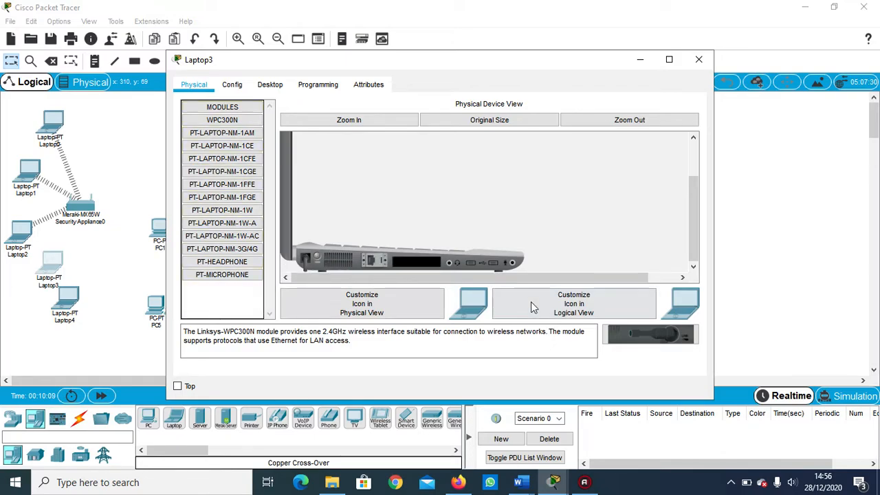
drag(613, 336, 421, 264)
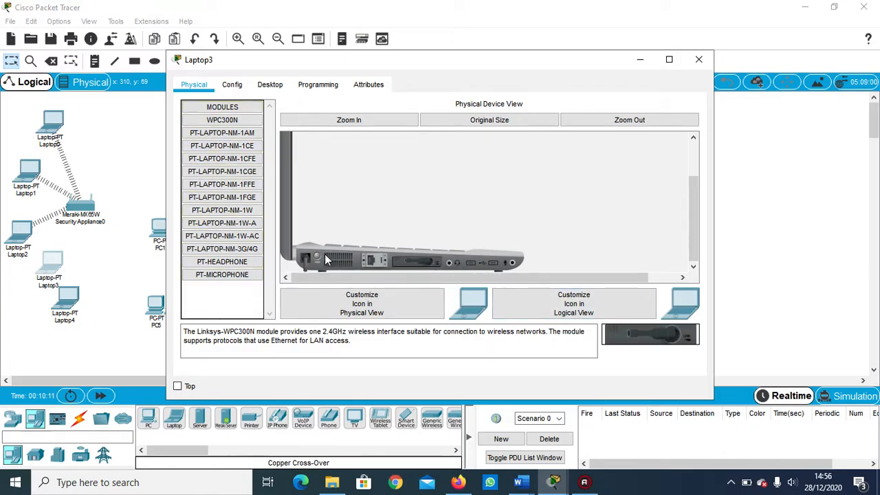
click(316, 254)
click(699, 61)
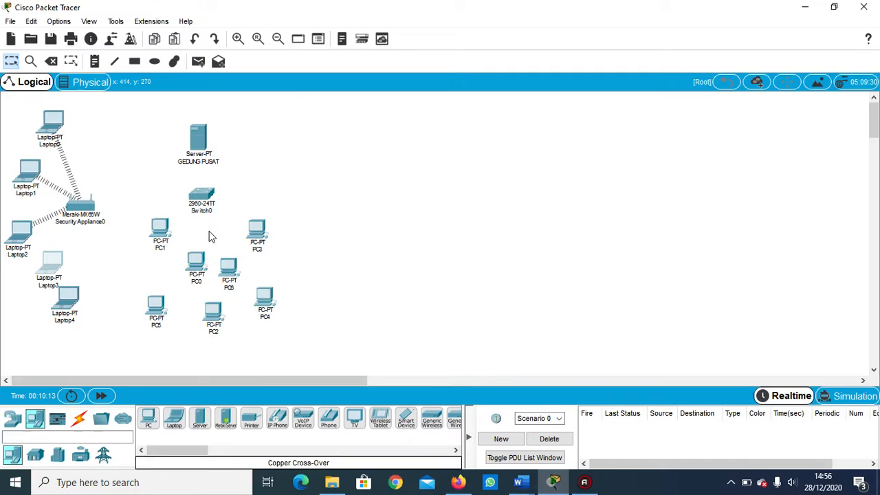
Replace the Ethernet module of Laptop4 with the WPC300N wireless module while it is powered off, power it back on and close its settings.
click(68, 302)
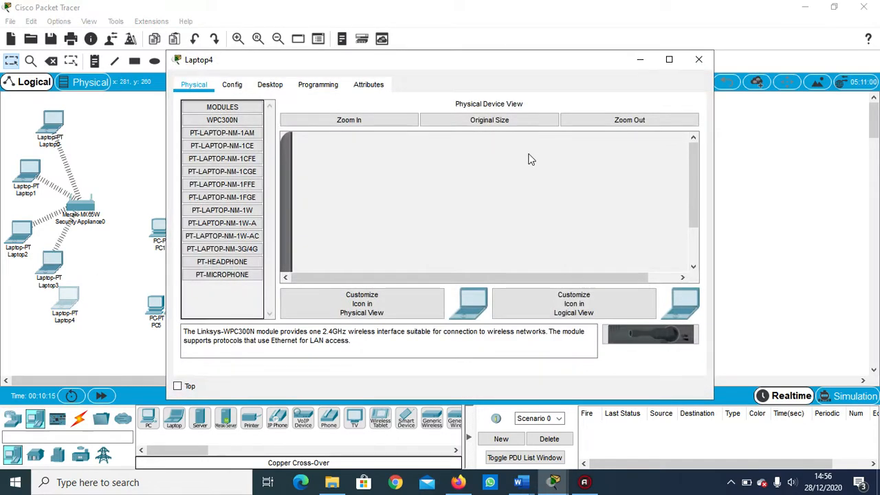
drag(693, 199, 693, 236)
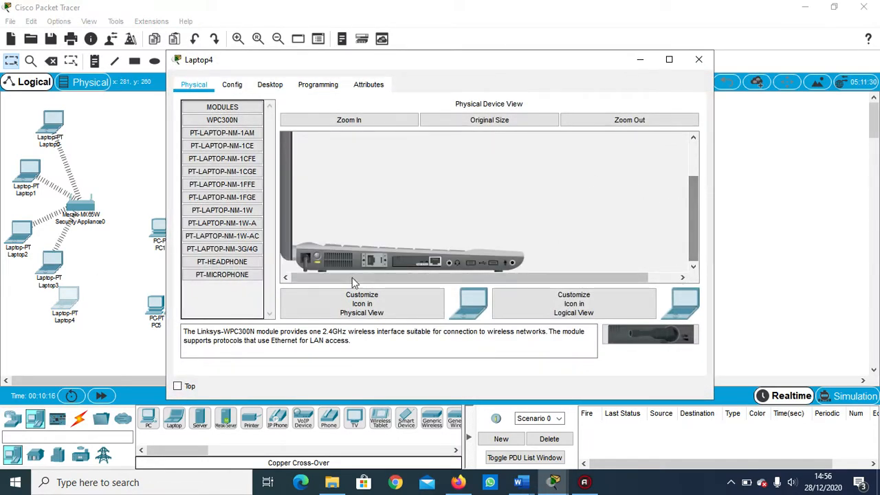
mouse_move(400, 262)
mouse_down()
mouse_move(353, 268)
mouse_move(385, 302)
mouse_move(615, 319)
mouse_move(417, 260)
mouse_up()
click(313, 256)
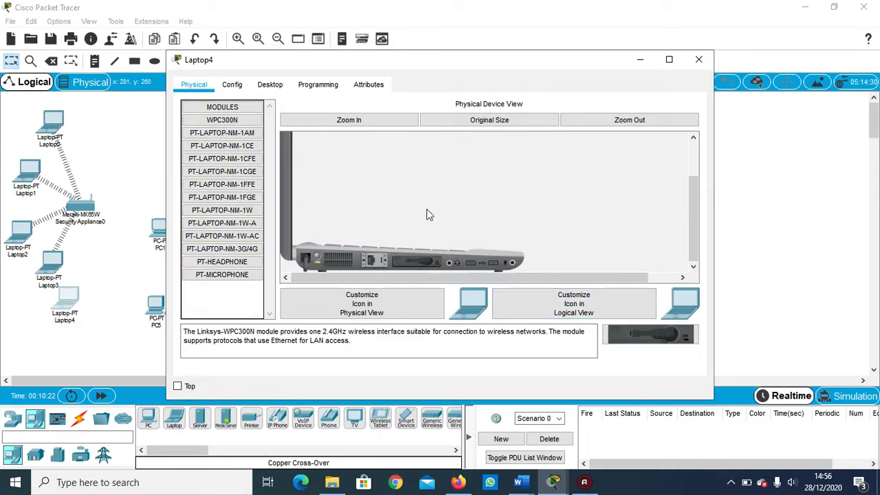
click(703, 60)
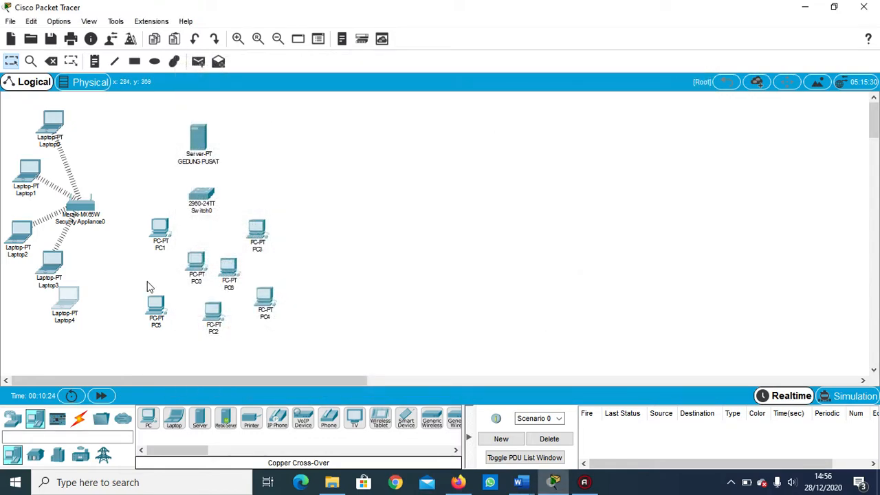
Connect the GEDUNG PUSAT server to port FastEthernet0/1 of Switch0 with a Copper Straight-Through cable.
click(78, 419)
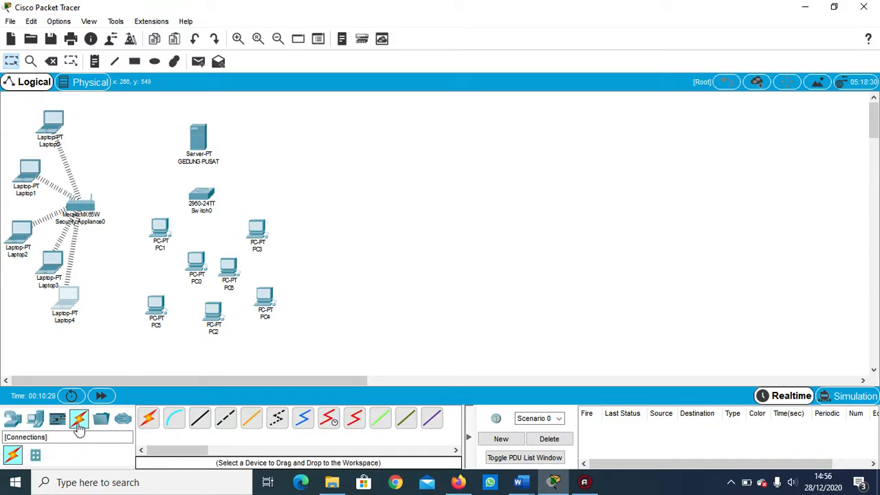
click(201, 419)
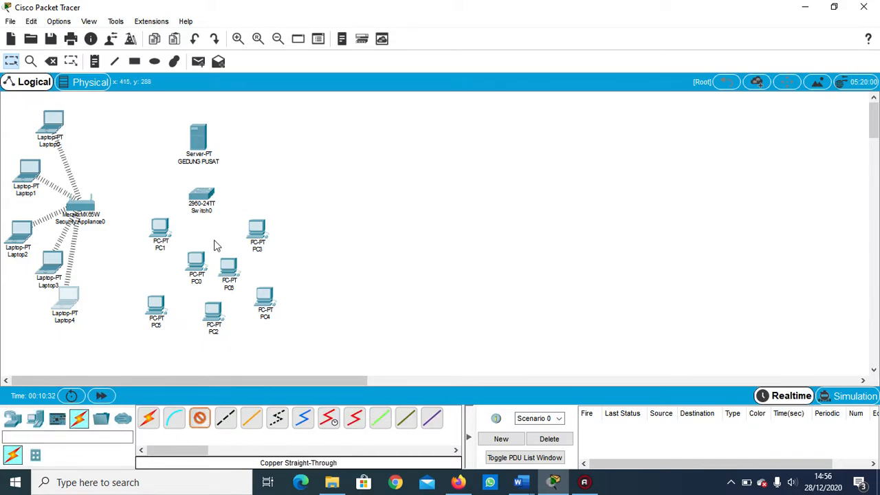
click(198, 144)
click(213, 149)
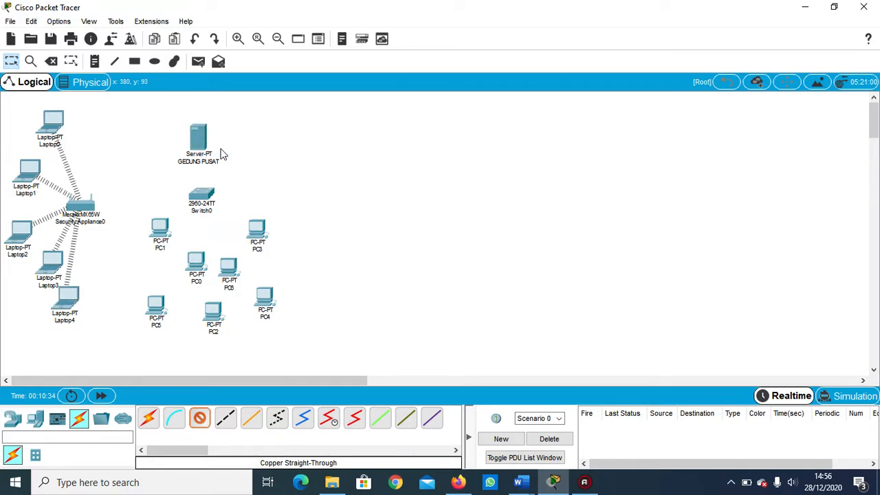
click(203, 195)
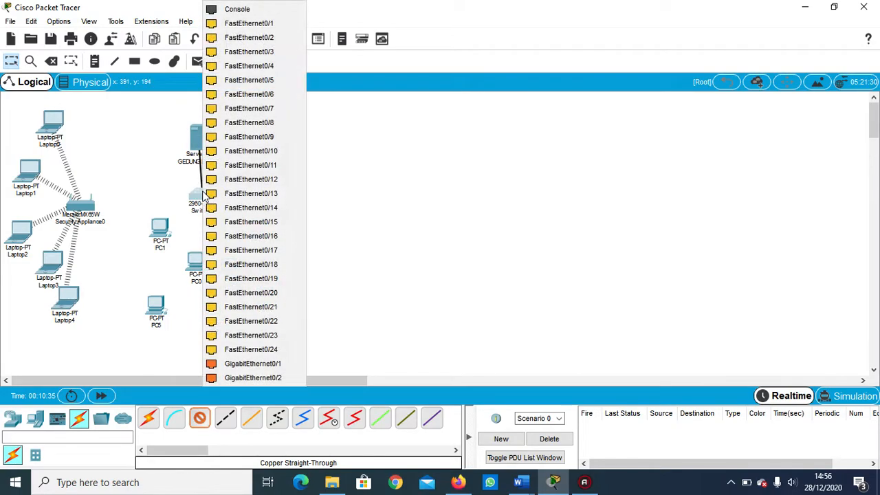
click(270, 25)
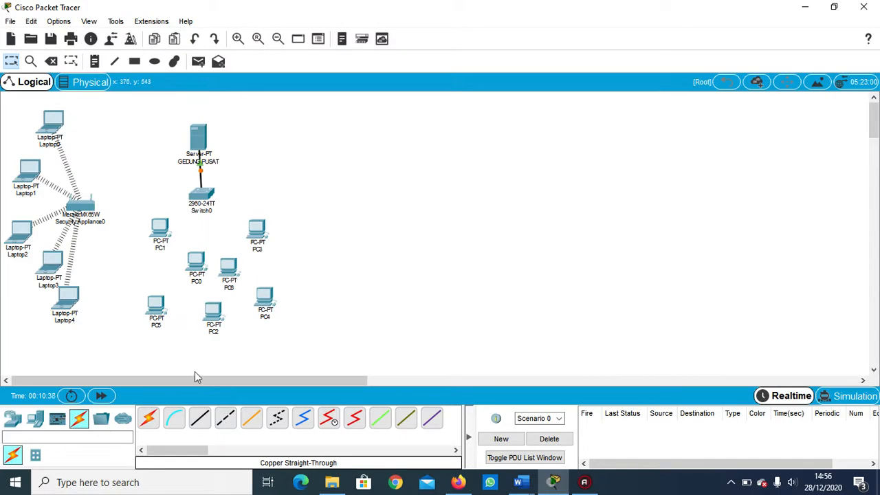
Connect port FastEthernet0/2 of Switch0 to FastEthernet0 of PC1 with a Copper Straight-Through cable.
click(200, 418)
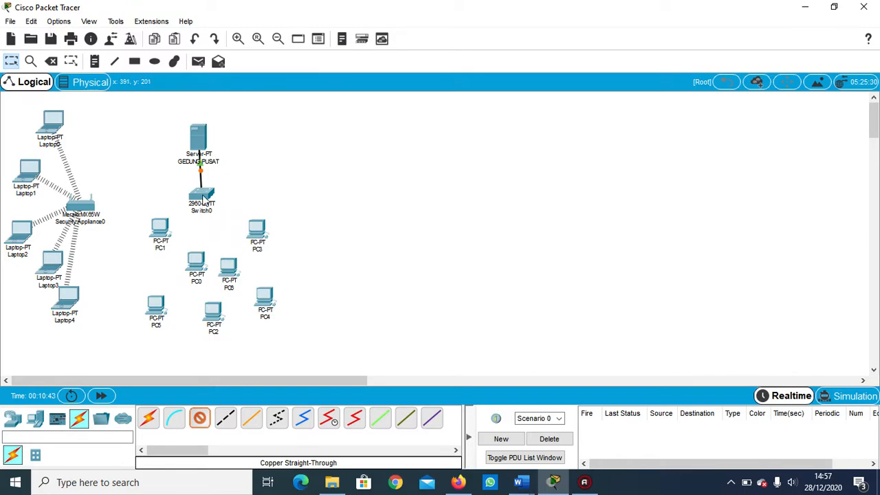
click(203, 198)
click(269, 22)
click(163, 227)
click(163, 227)
click(188, 281)
Connect port FastEthernet0/3 of Switch0 to FastEthernet0 of PC0 with a Copper Straight-Through cable.
click(198, 418)
click(204, 199)
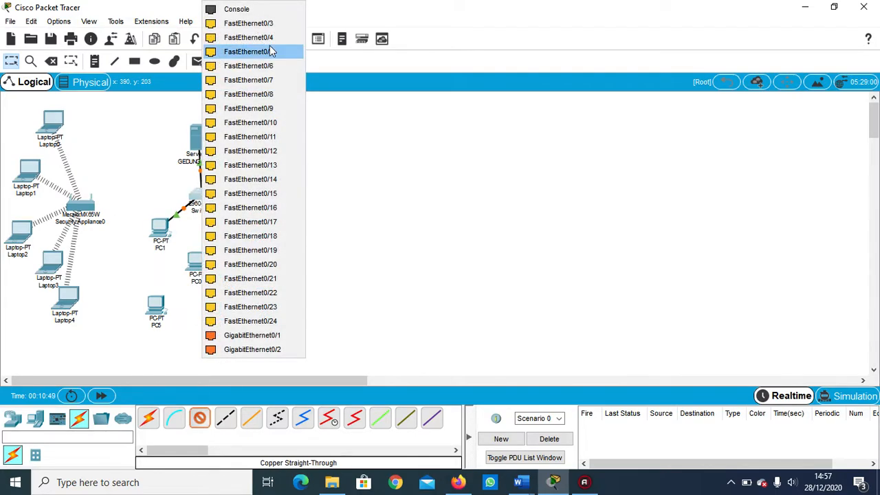
click(254, 23)
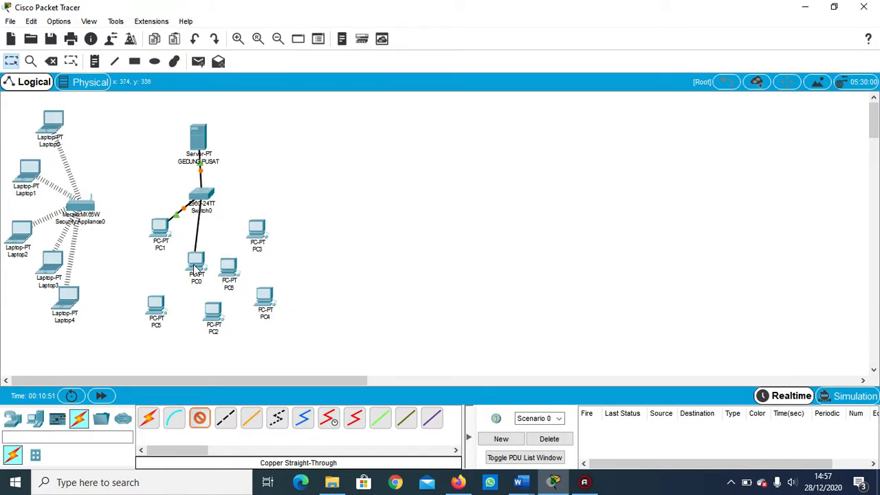
click(196, 268)
click(223, 316)
Connect port FastEthernet0/4 of Switch0 to FastEthernet0 of PC5 with a Copper Straight-Through cable.
click(200, 418)
click(208, 198)
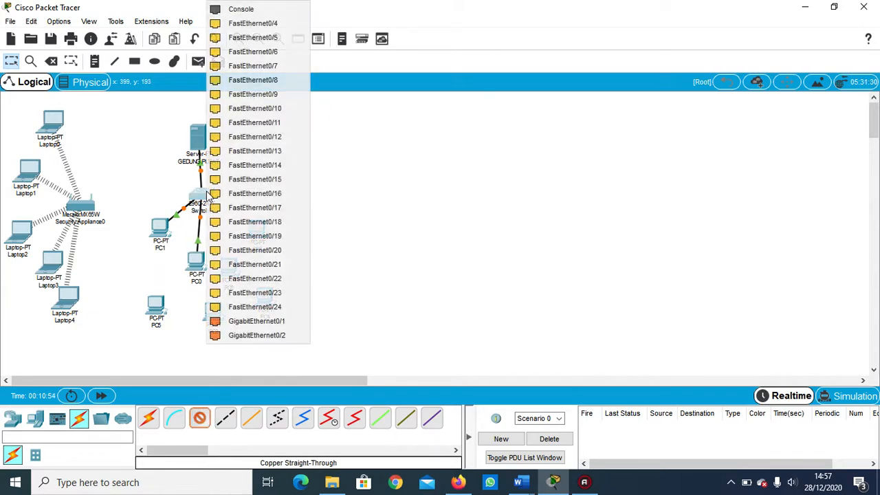
click(266, 25)
click(155, 304)
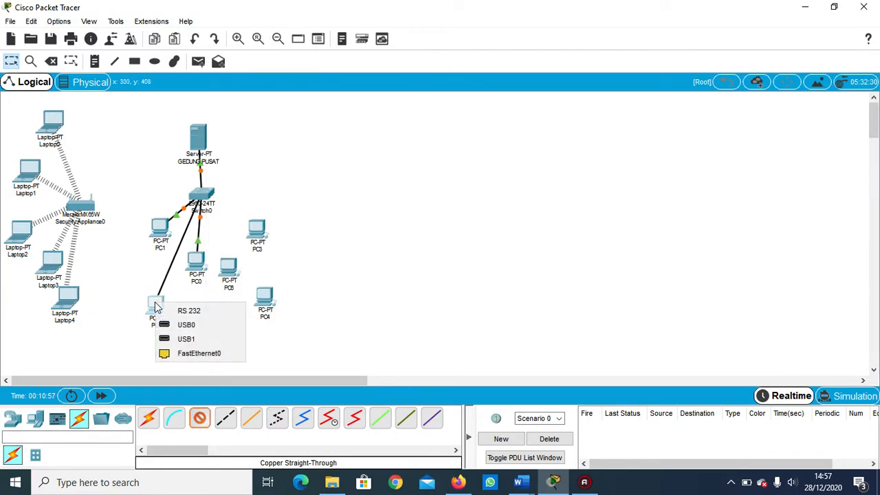
click(182, 354)
Connect port FastEthernet0/5 of Switch0 to FastEthernet0 of PC6 with a Copper Straight-Through cable.
click(200, 419)
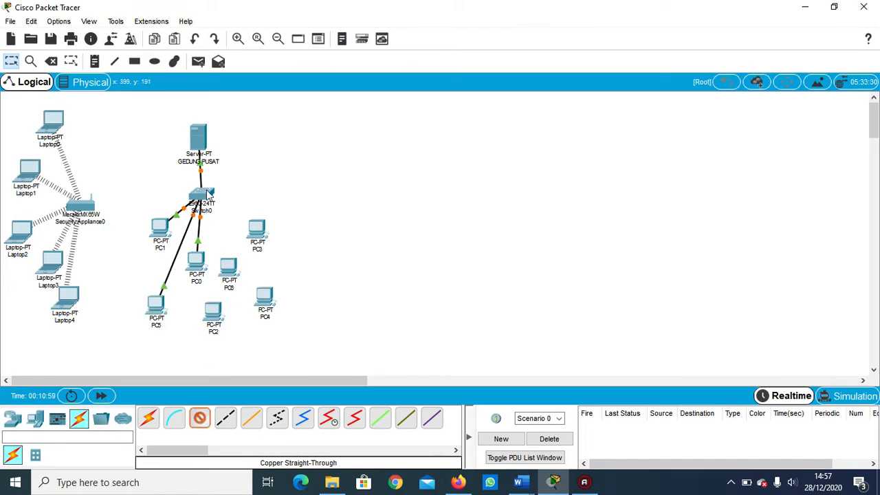
click(208, 194)
click(262, 25)
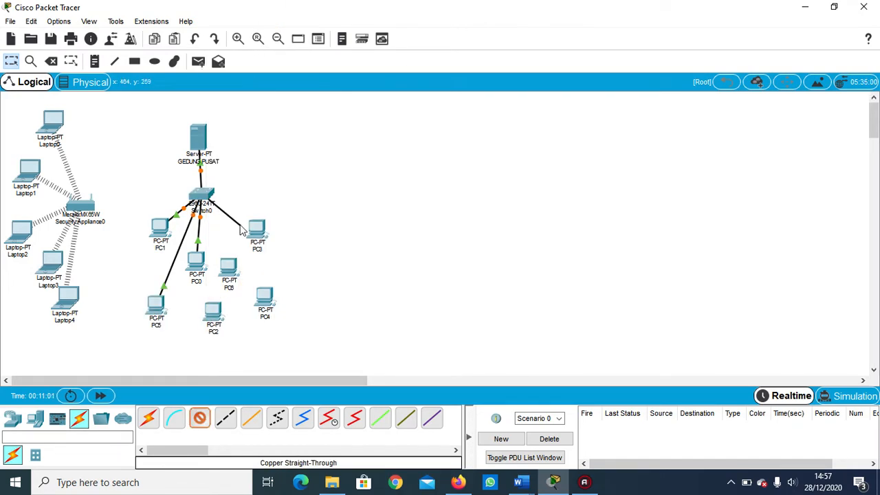
click(229, 267)
click(241, 316)
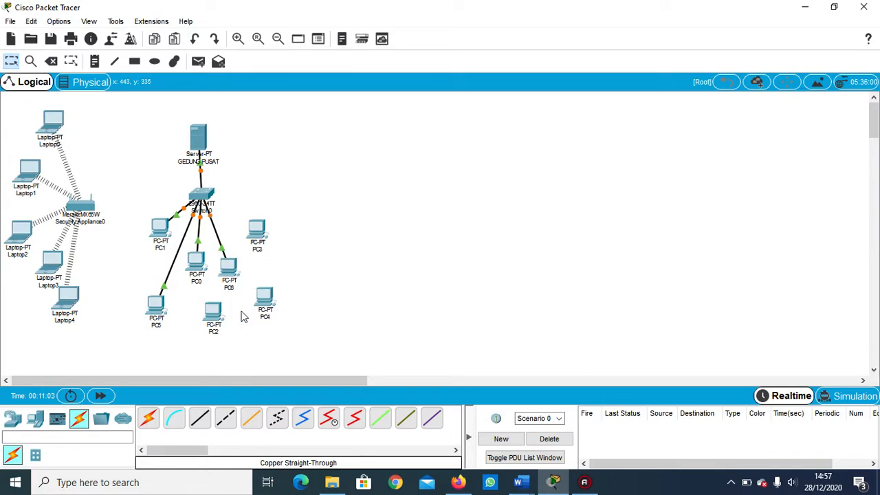
Connect port FastEthernet0/6 of Switch0 to FastEthernet0 of PC3 with a Copper Straight-Through cable.
click(200, 419)
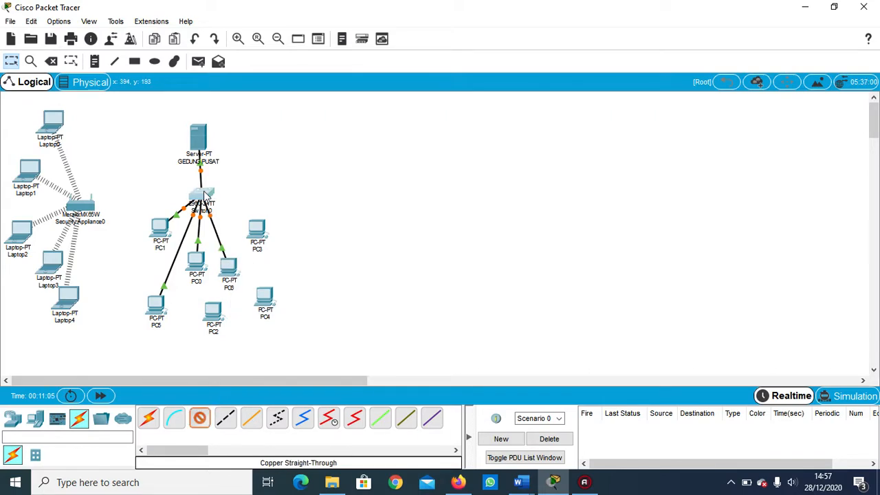
click(209, 194)
click(251, 24)
click(257, 229)
click(269, 280)
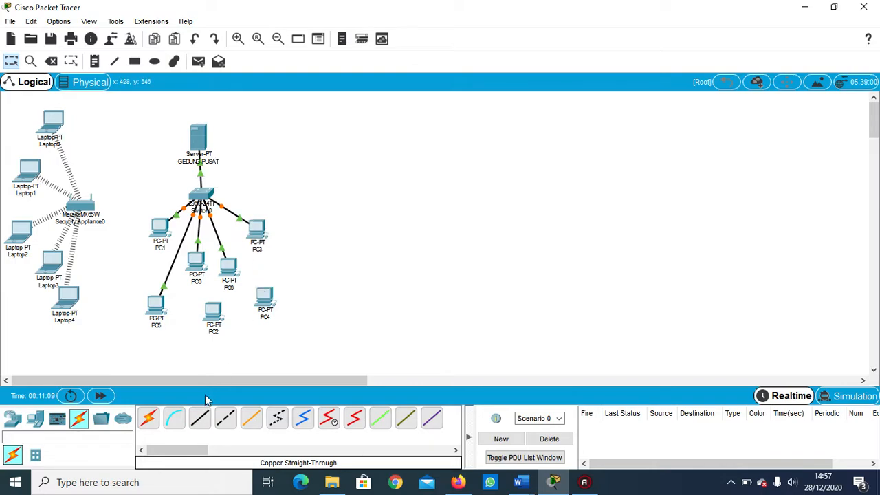
Connect port FastEthernet0/7 of Switch0 to FastEthernet0 of PC4 with a Copper Straight-Through cable.
click(205, 197)
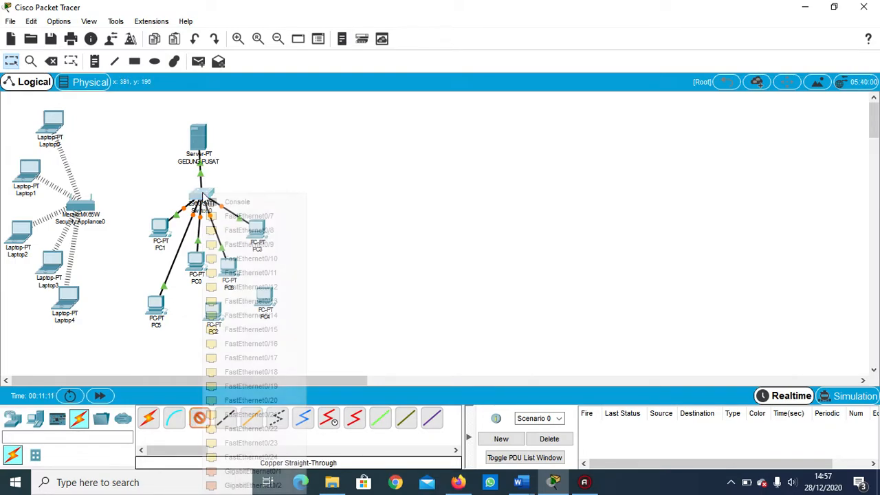
click(237, 218)
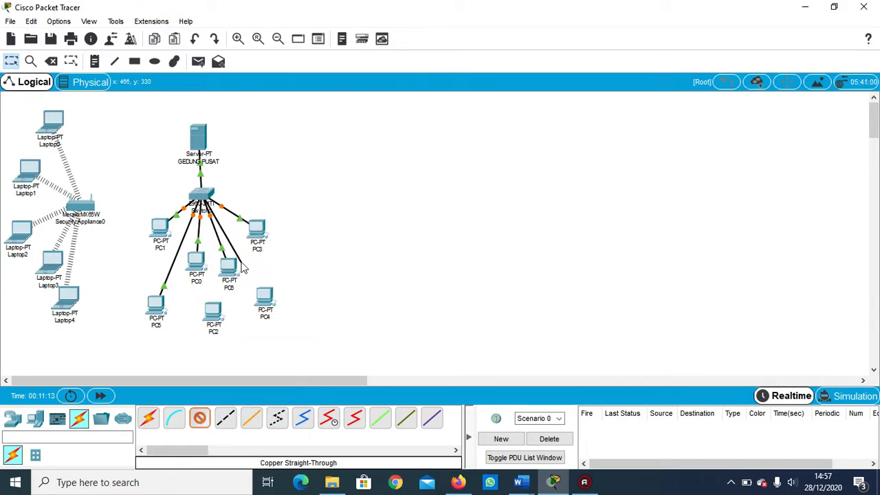
click(264, 301)
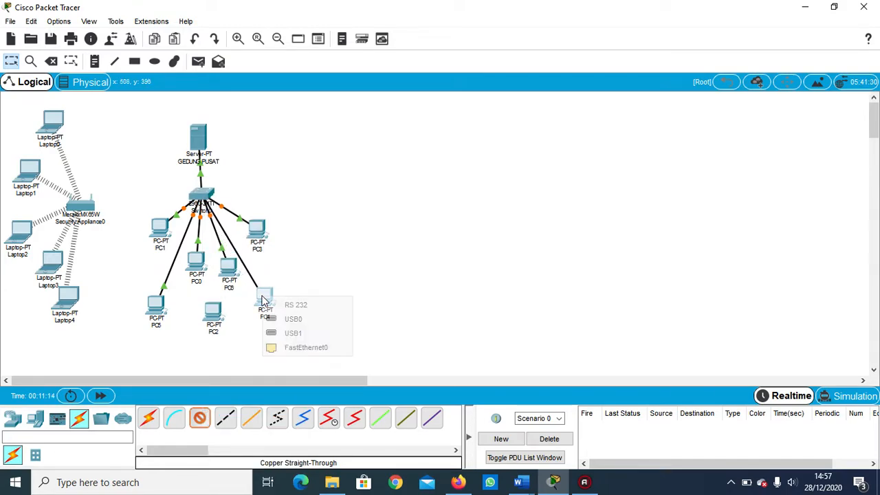
click(278, 347)
Connect port FastEthernet0/8 of Switch0 to FastEthernet0 of PC2 with a Copper Straight-Through cable.
click(199, 418)
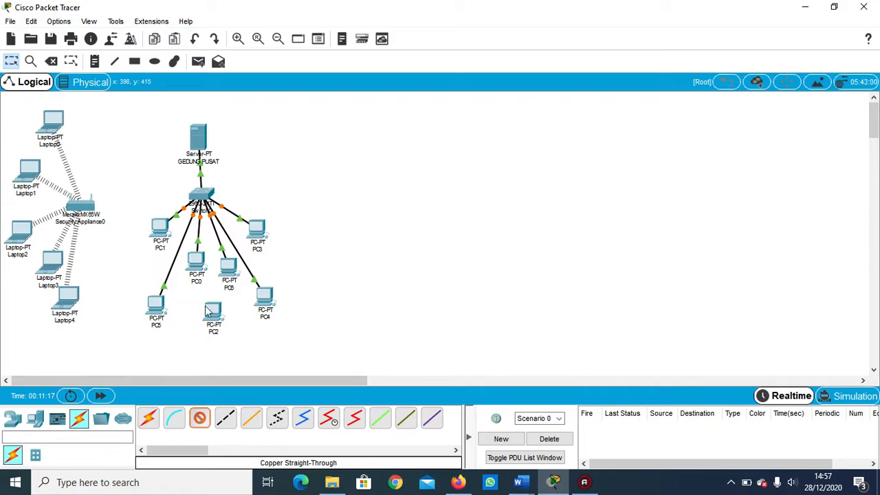
click(205, 200)
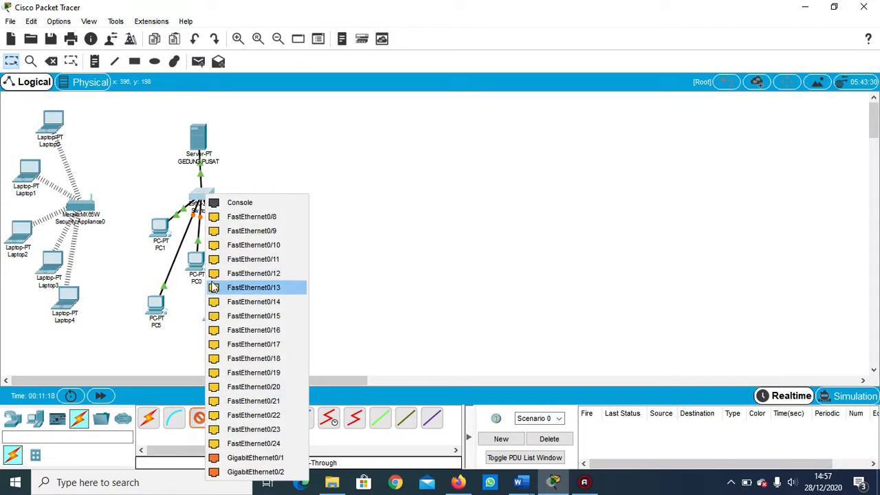
click(237, 218)
click(214, 313)
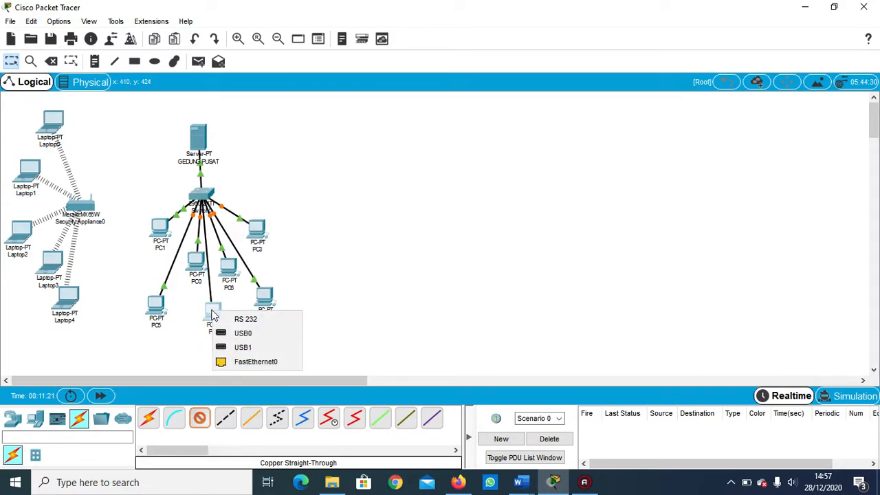
click(237, 362)
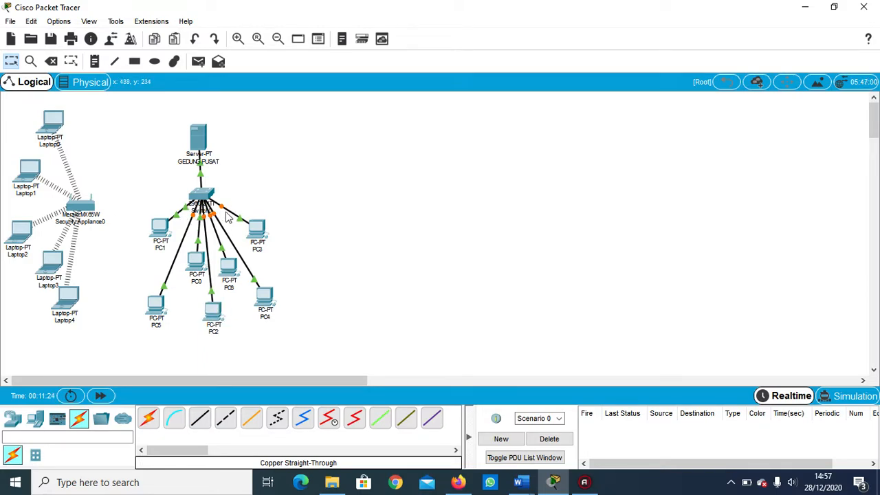
Arrange PC1, PC5 and PC0 in a vertical column below and to the left of Switch0.
drag(158, 227, 149, 224)
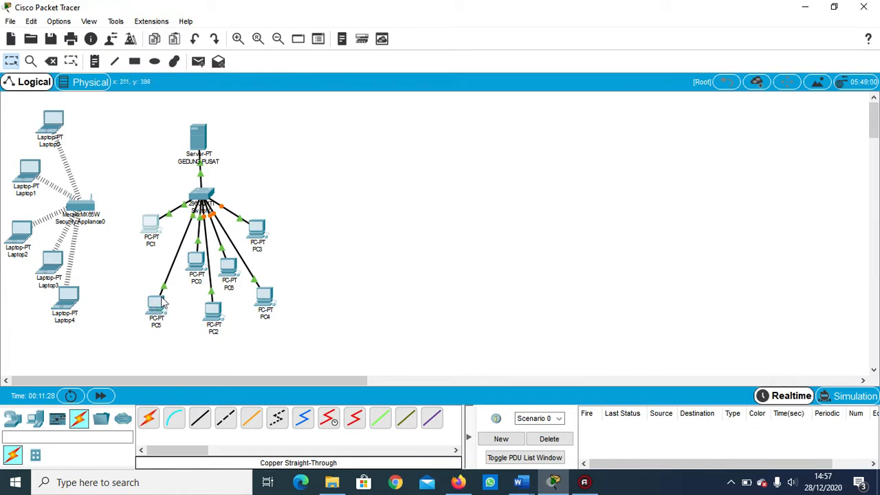
mouse_move(163, 302)
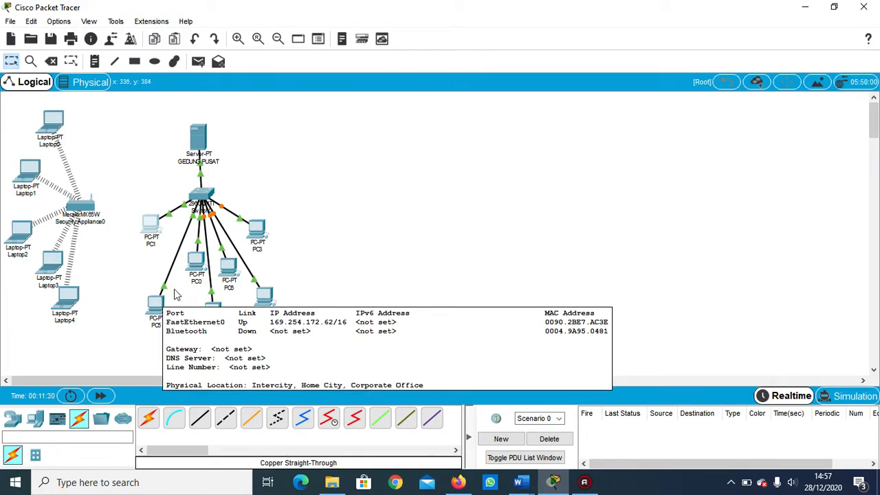
drag(163, 310, 159, 267)
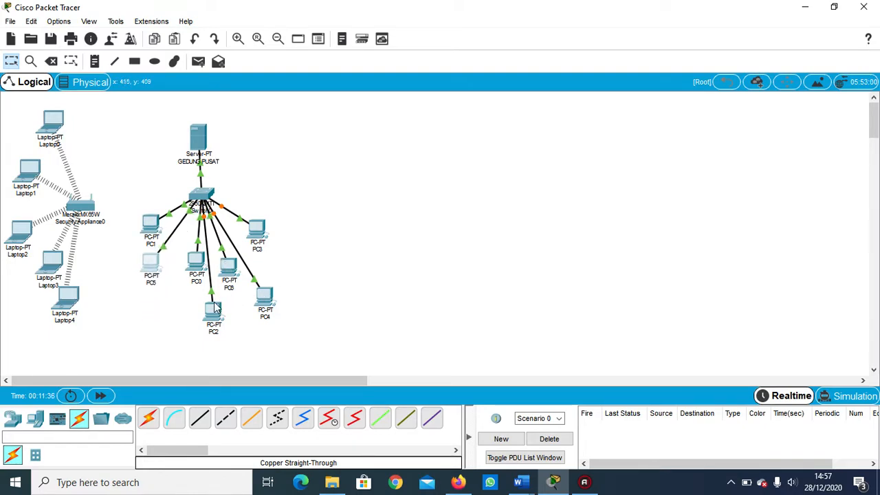
drag(196, 263, 150, 306)
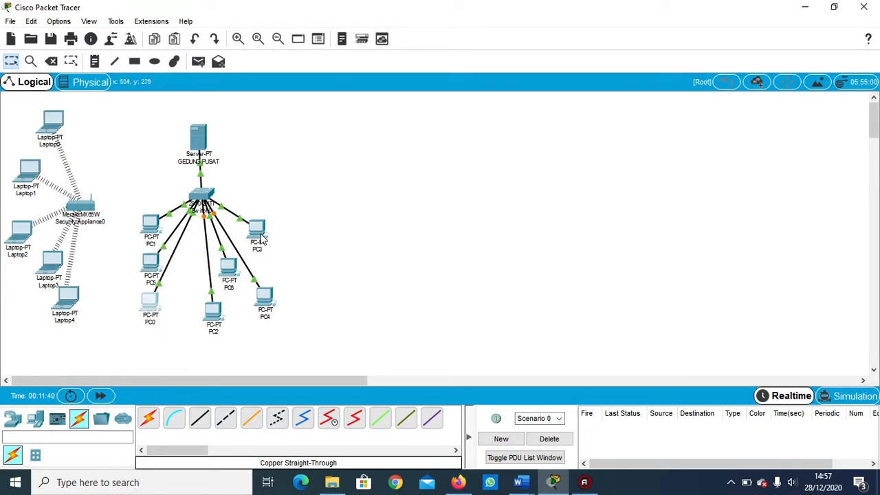
click(263, 300)
click(257, 300)
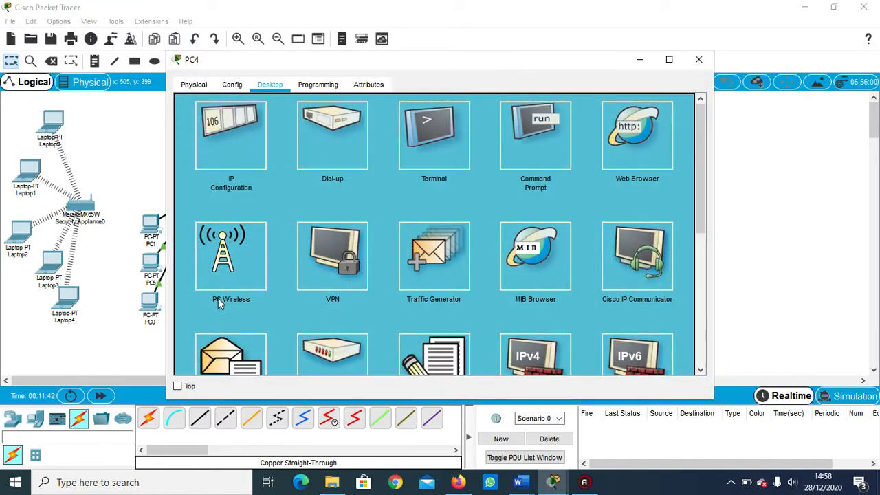
click(699, 60)
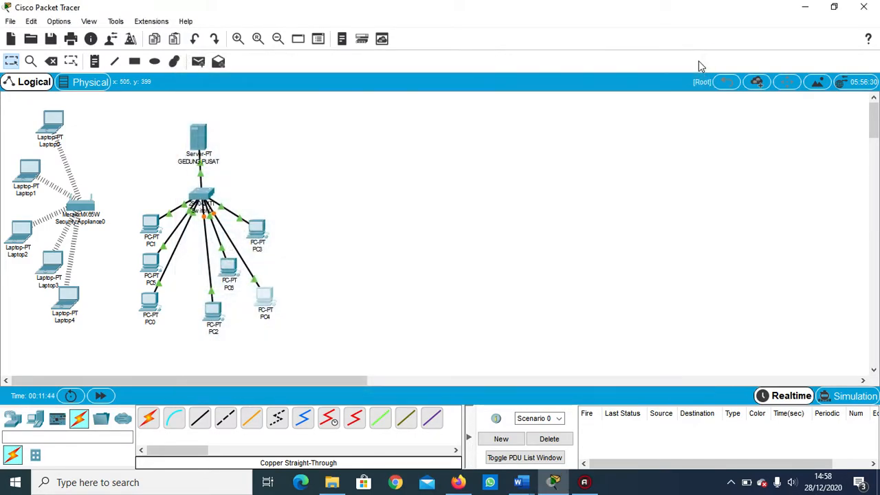
Fan out the remaining PCs under Switch0, with PC2 directly beneath it, PC6 below PC3, and PC0 and PC4 lowest on either side.
drag(215, 315, 196, 265)
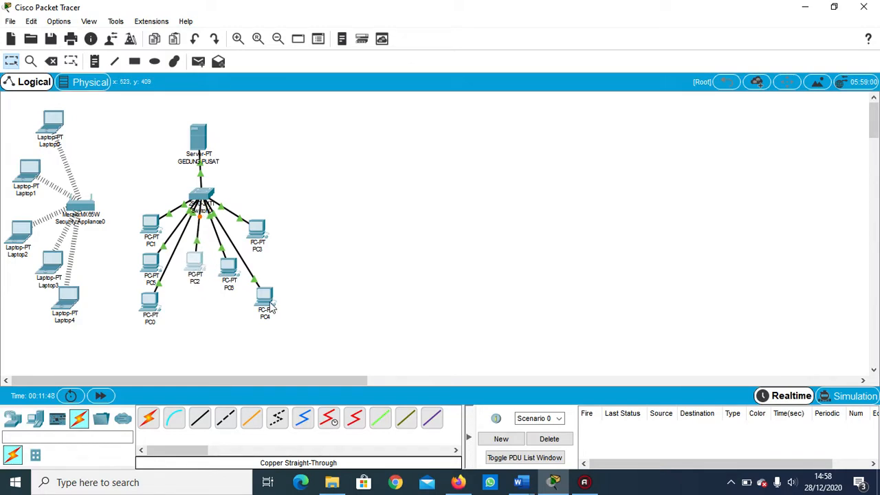
drag(264, 303, 227, 311)
drag(231, 277, 262, 276)
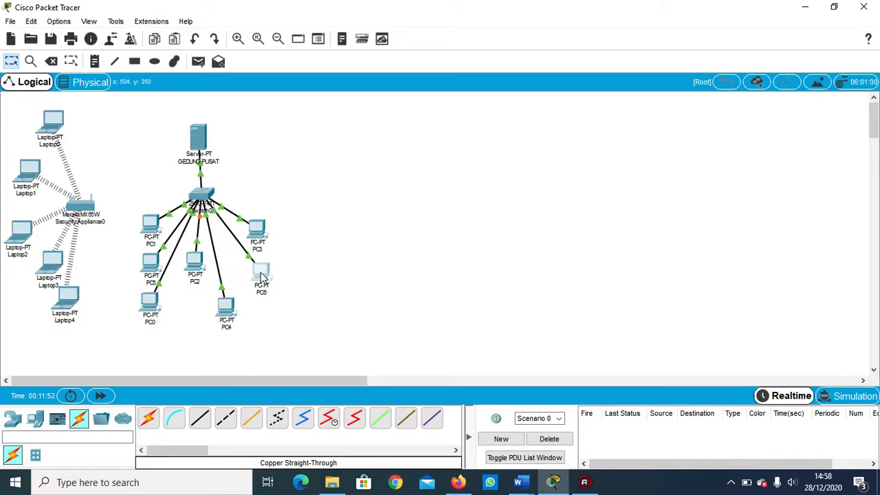
drag(225, 307, 233, 315)
drag(155, 313, 171, 327)
drag(197, 268, 203, 273)
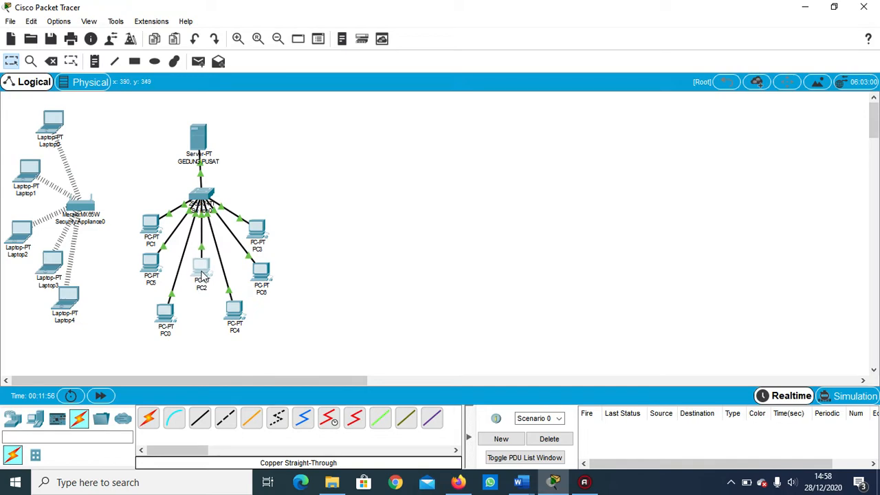
click(297, 212)
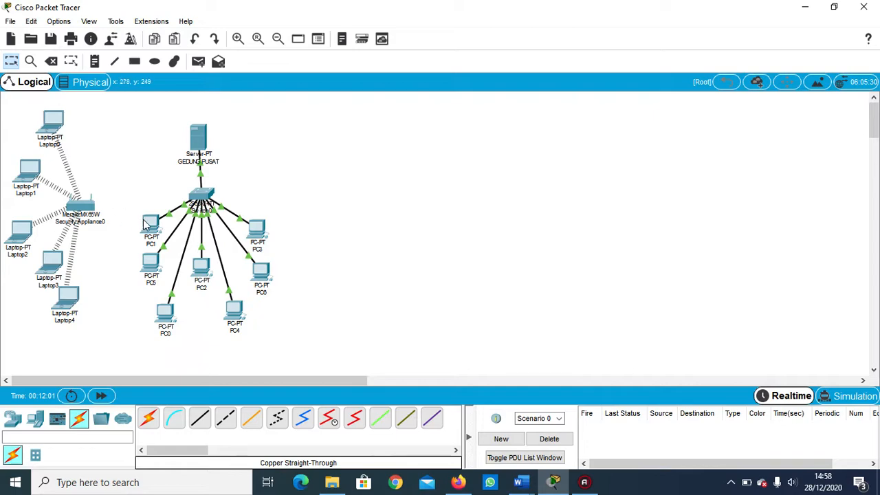
Connect port Ethernet 11 of the Meraki security appliance to the next free FastEthernet port of Switch0 with a Copper Cross-Over cable.
click(222, 422)
click(79, 209)
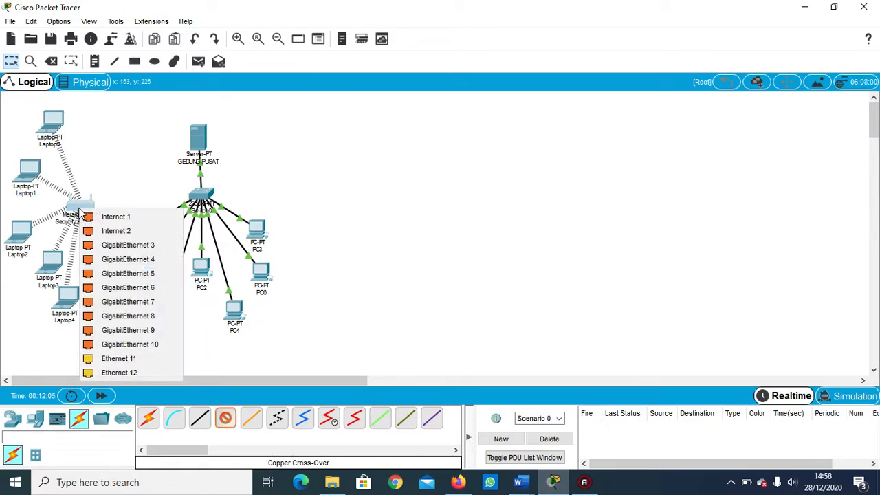
click(136, 357)
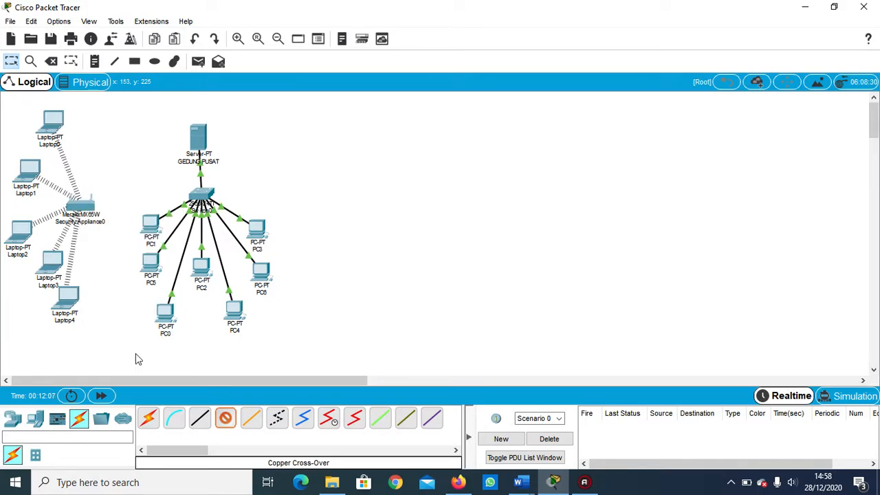
click(206, 199)
click(223, 216)
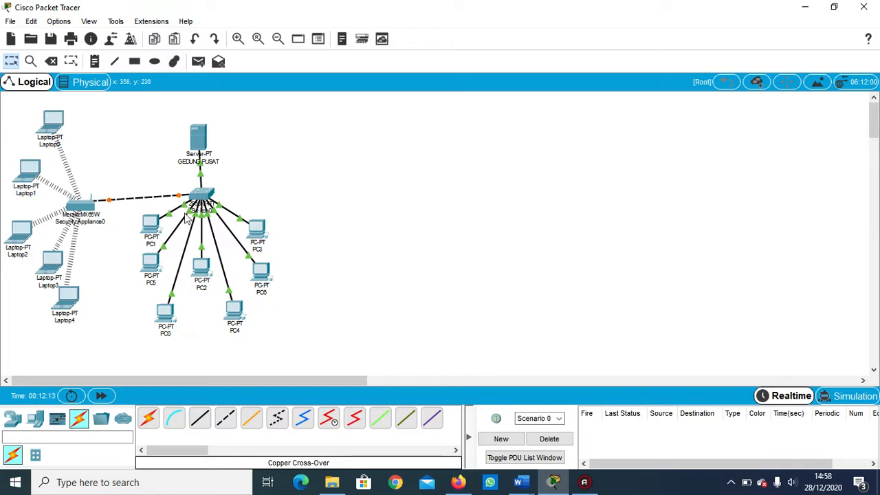
Move the GEDUNG PUSAT server, Switch0 and its PCs together away from the security appliance, and align the server directly above the switch.
mouse_move(198, 138)
mouse_down()
mouse_move(216, 132)
mouse_move(217, 121)
mouse_move(210, 124)
mouse_up()
drag(141, 110, 272, 361)
drag(205, 194, 228, 206)
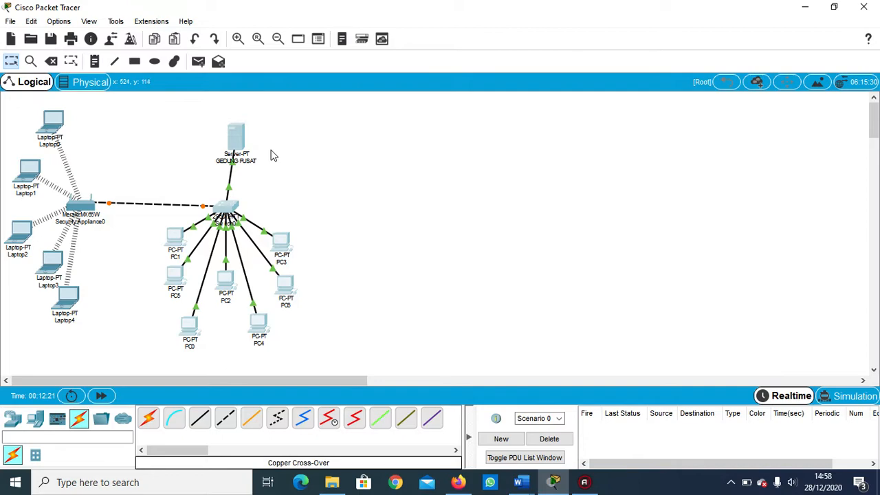
drag(242, 140, 232, 133)
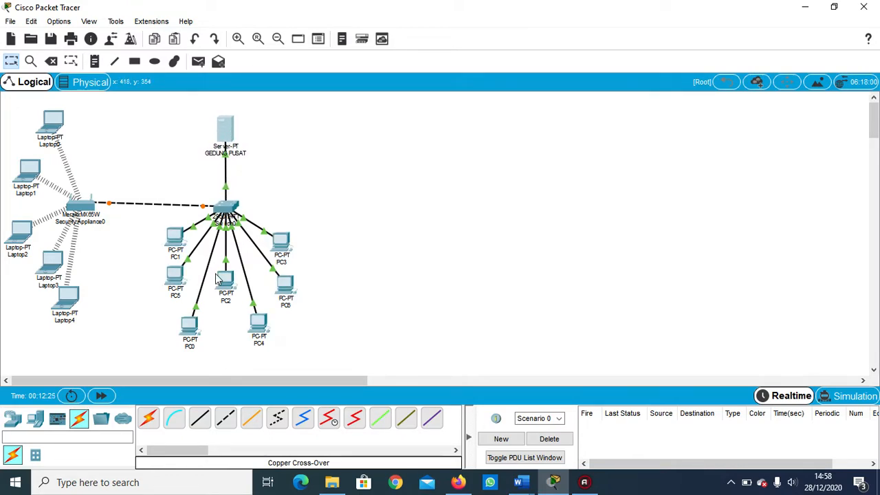
Spread PC3, PC1 and PC5 slightly outward from Switch0 to even out the layout.
click(217, 278)
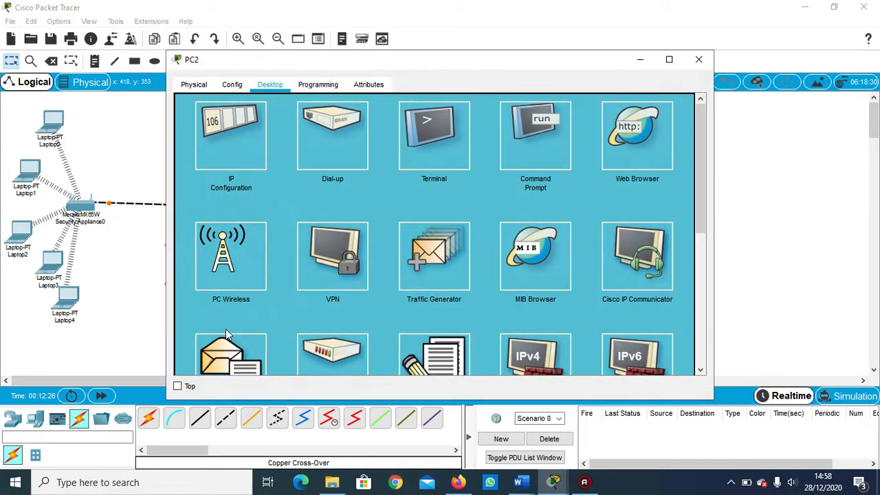
click(696, 57)
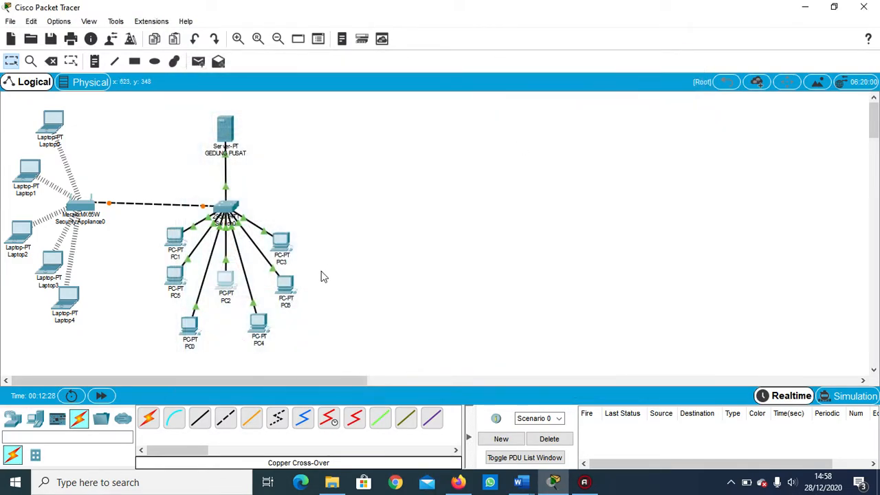
drag(288, 247, 291, 236)
drag(184, 242, 178, 242)
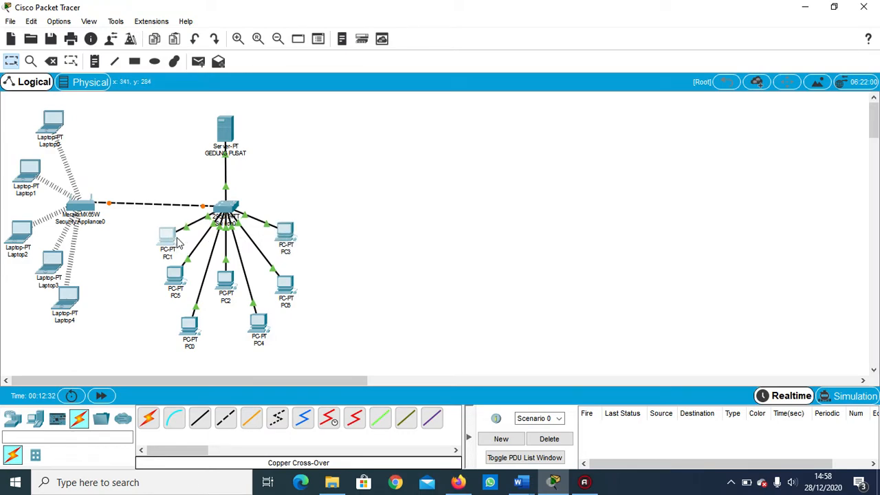
drag(177, 273, 164, 282)
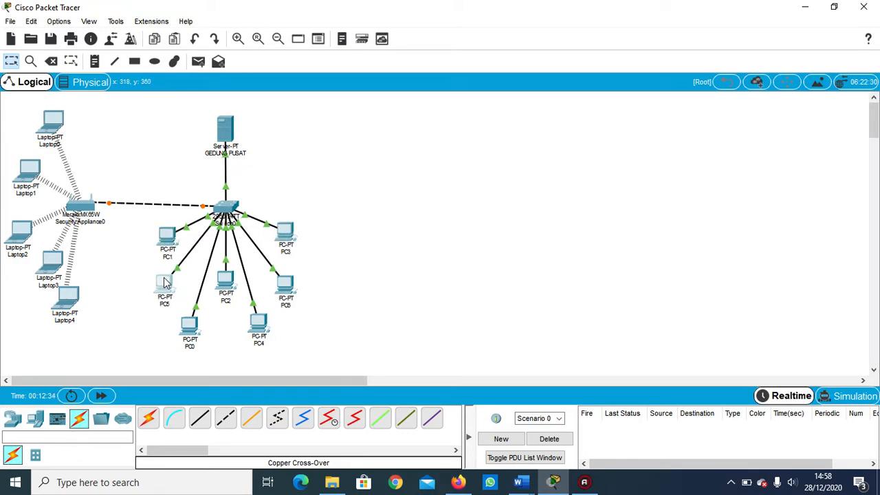
click(348, 322)
Space the wireless laptops farther apart around the security appliance, moving Laptop0 higher and Laptop4 lower.
drag(67, 132, 70, 124)
drag(38, 163, 38, 160)
mouse_move(25, 244)
mouse_down()
mouse_move(23, 238)
mouse_move(24, 259)
mouse_up()
drag(77, 299, 86, 319)
click(305, 175)
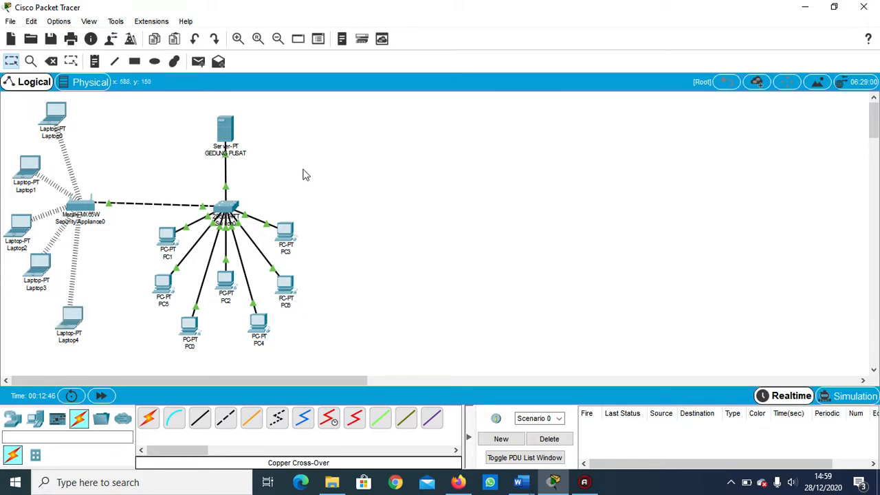
Shift the server, Switch0 and all its PCs together slightly so the switch is level with the security appliance.
drag(133, 111, 333, 364)
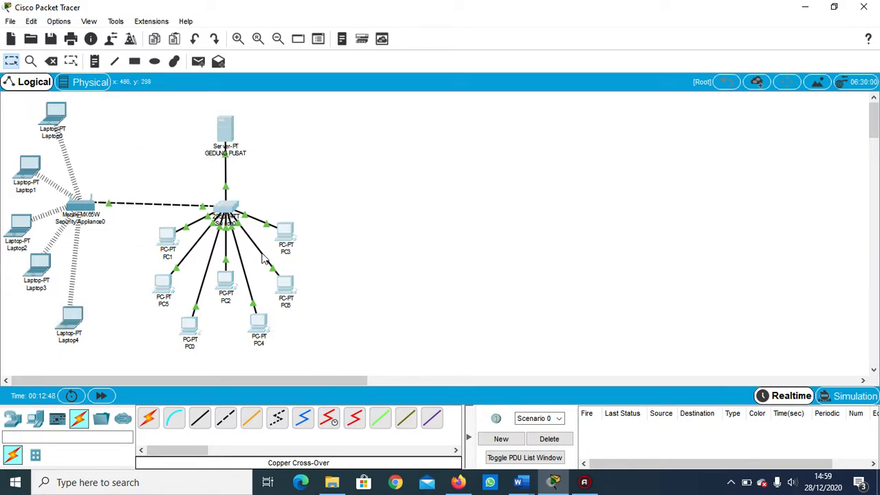
drag(235, 211, 239, 211)
click(328, 147)
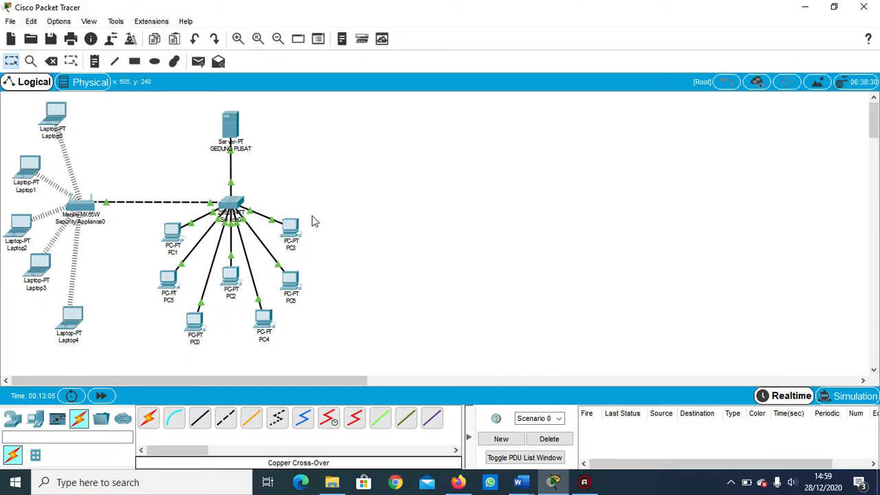
Test connectivity with a simple PDU from PC0 to PC4, and delete the scenario's PDU entry.
click(198, 61)
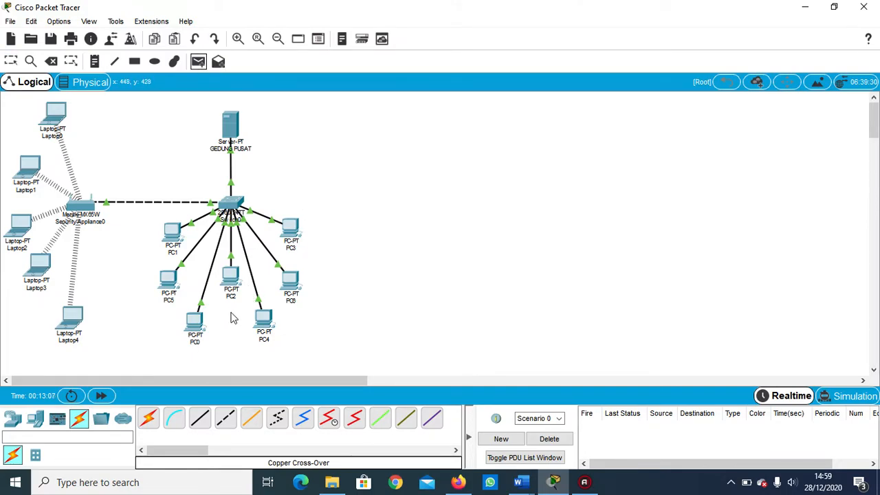
click(197, 322)
click(268, 317)
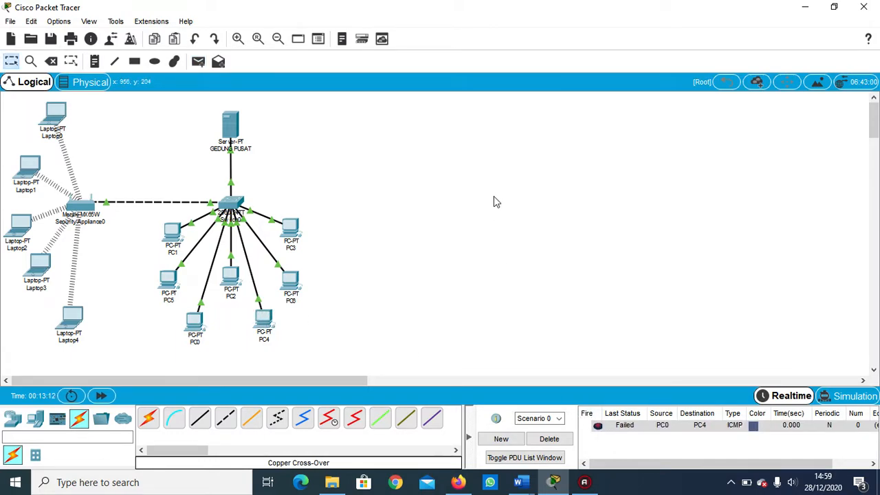
click(550, 441)
Test connectivity by sending a simple PDU from PC1 to PC2.
click(199, 63)
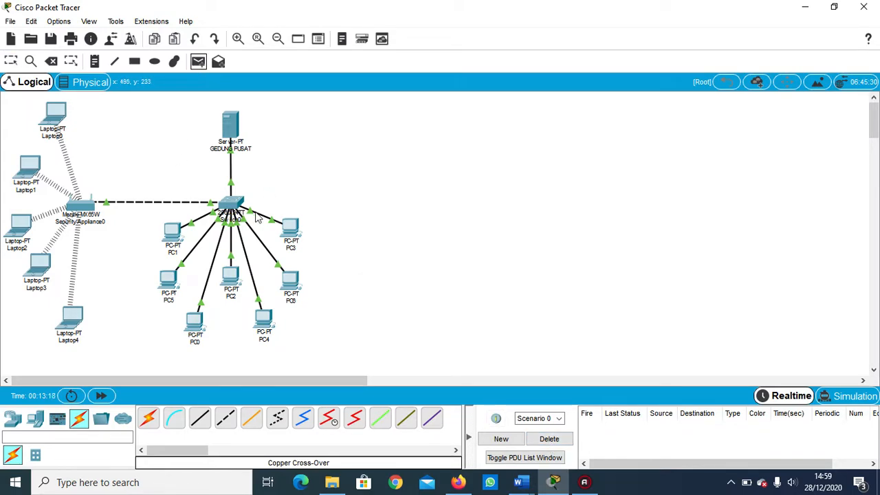
mouse_move(170, 280)
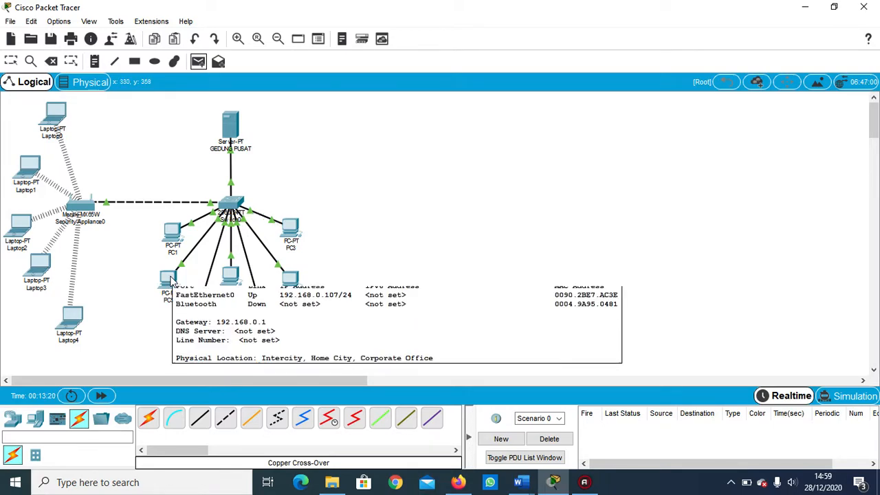
click(174, 239)
click(231, 278)
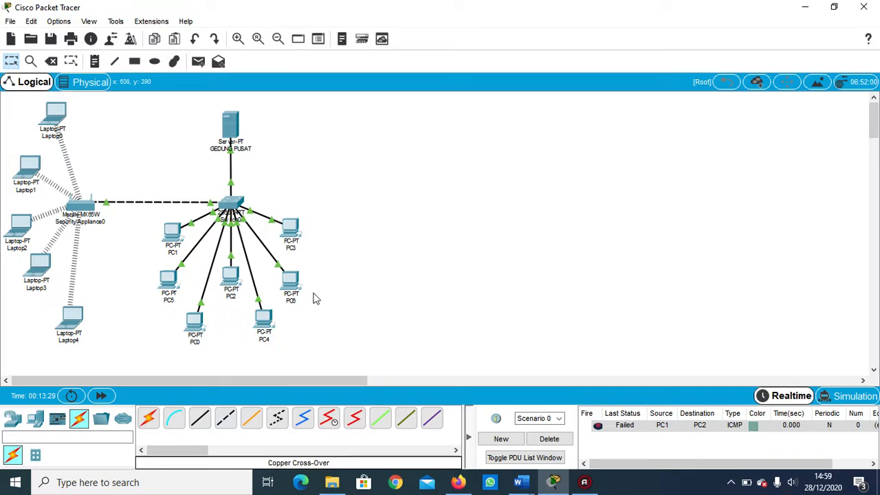
Test connectivity with a simple PDU from PC5 to PC0, and delete the scenario's PDU entries.
click(201, 66)
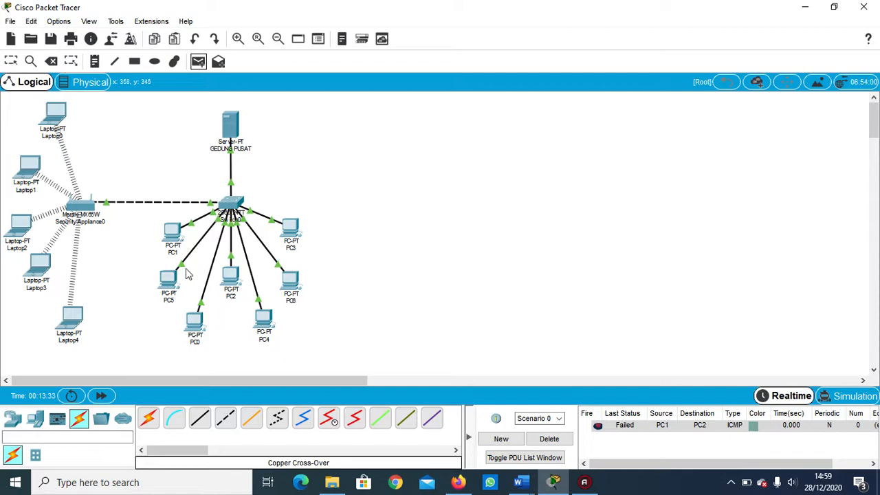
click(169, 284)
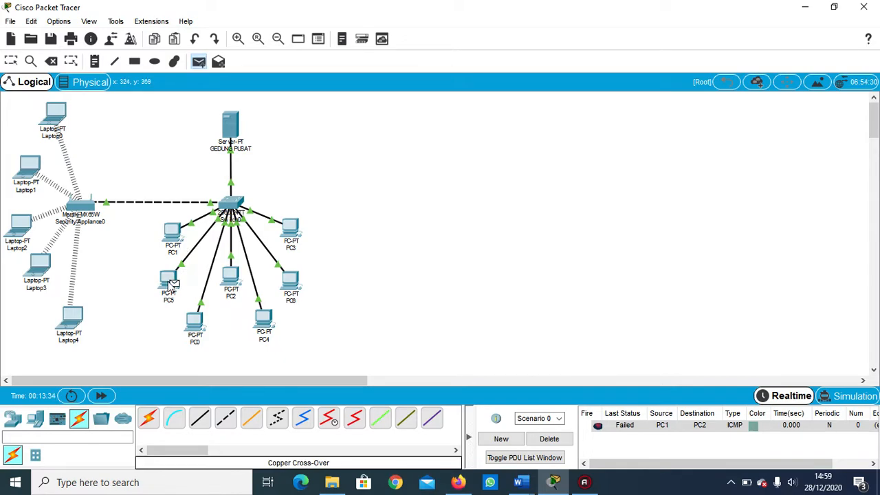
click(196, 323)
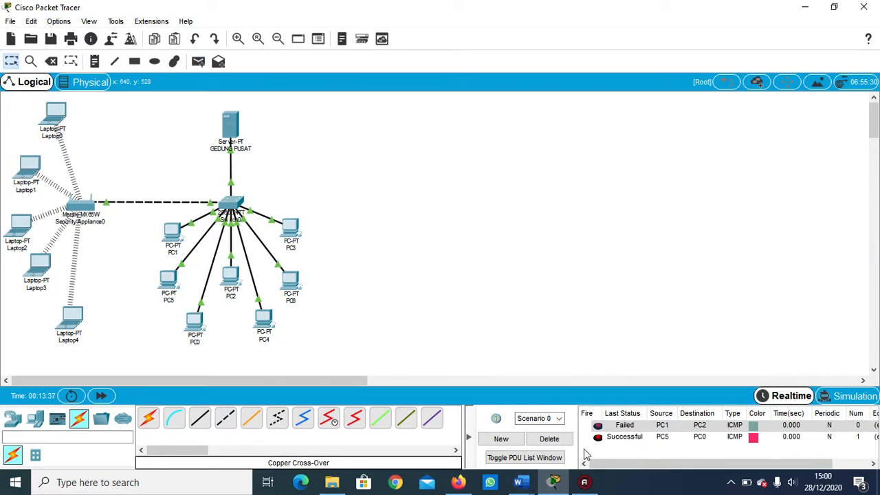
click(551, 441)
Test connectivity by sending simple PDUs from PC1 to PC2 and from Laptop0 to PC6.
click(198, 62)
click(173, 233)
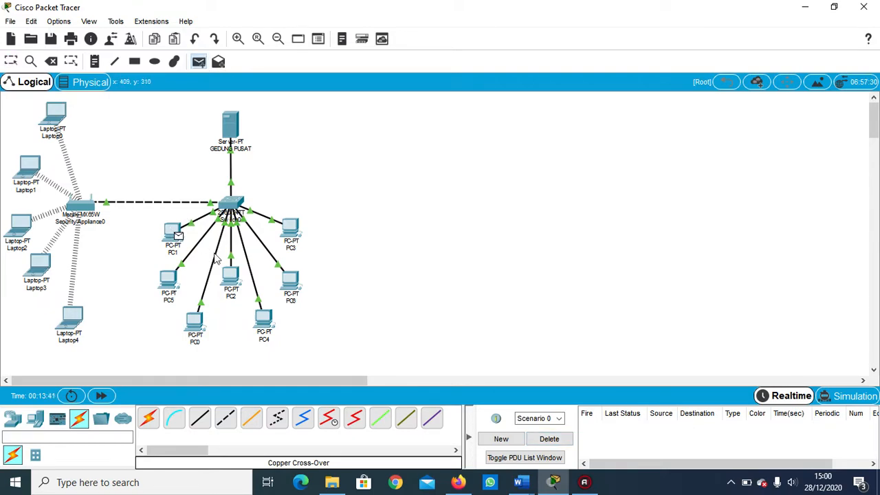
click(232, 274)
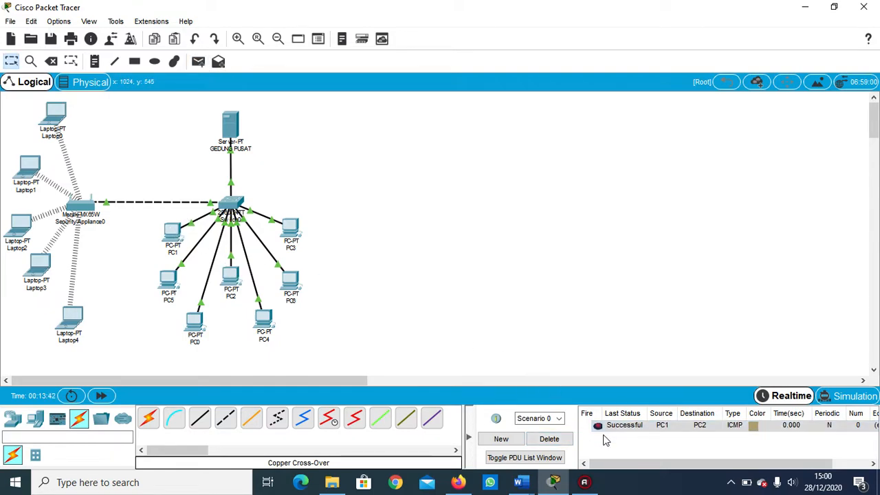
click(198, 63)
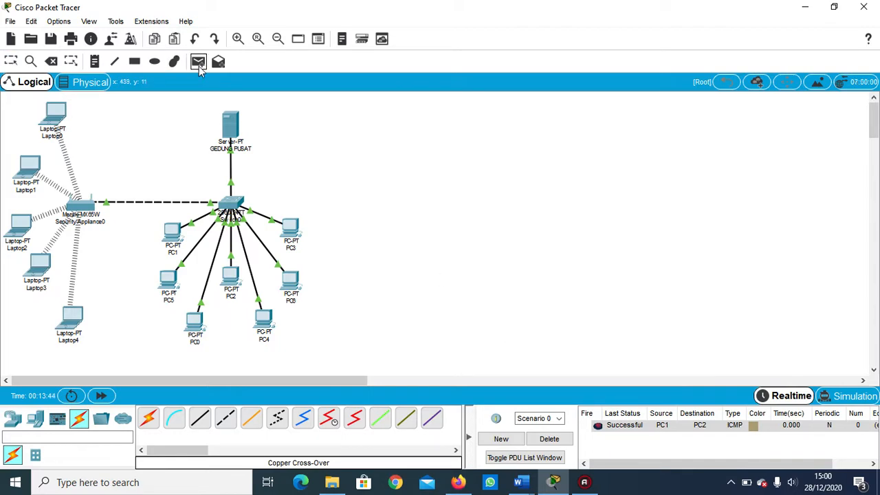
click(59, 114)
click(291, 284)
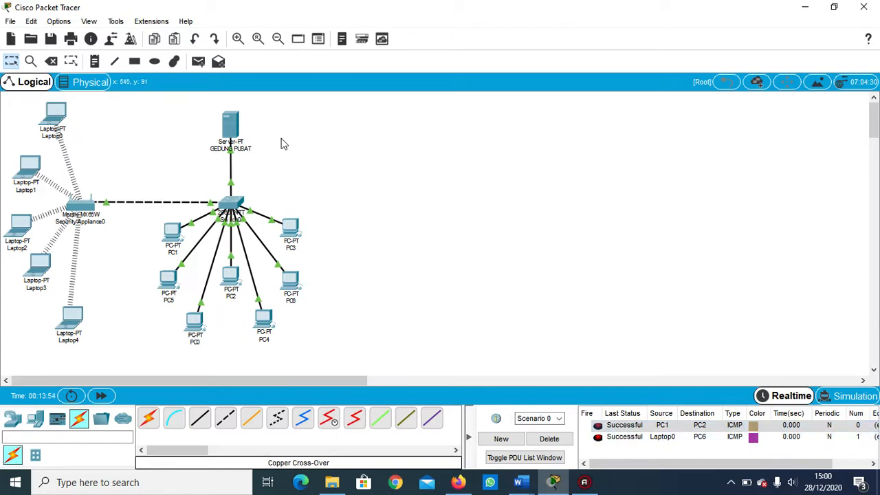
Test connectivity with a simple PDU from Laptop1 to Laptop2, and clear the scenario's PDU list.
click(198, 61)
click(35, 171)
click(20, 232)
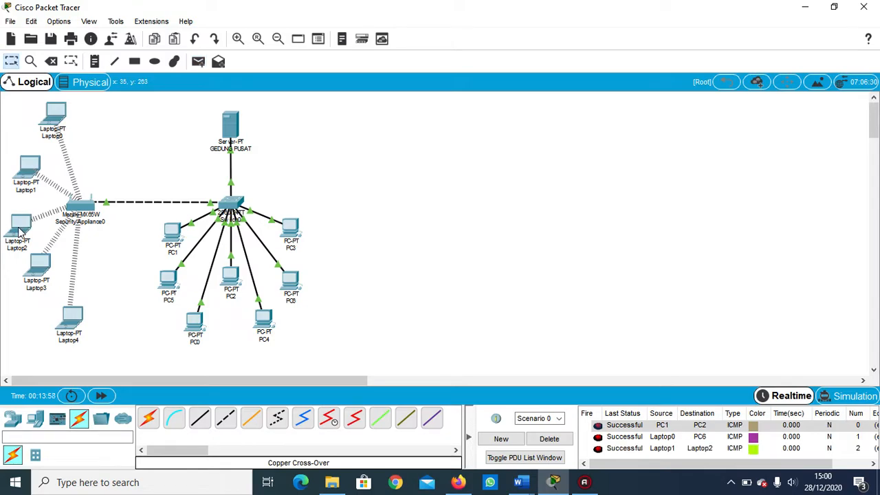
click(550, 439)
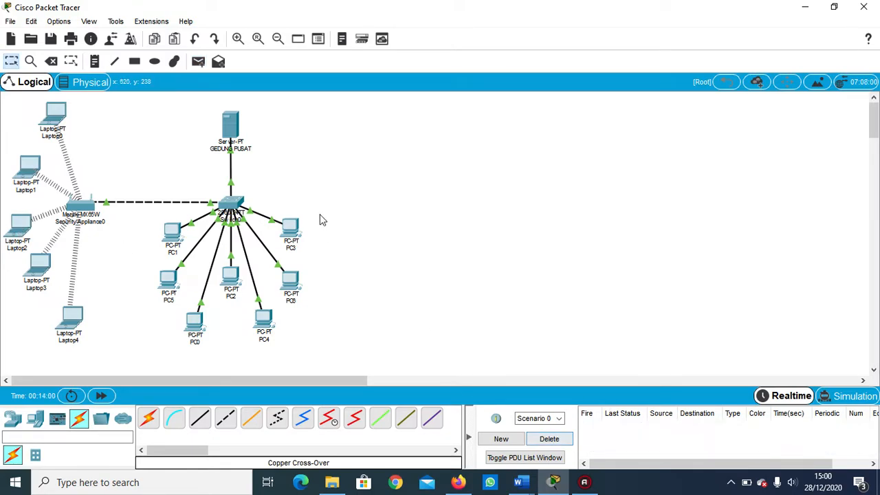
Send simple PDUs from PC2 to PC3 and from Laptop4 to Laptop0, and clear the scenario's PDU list.
click(199, 62)
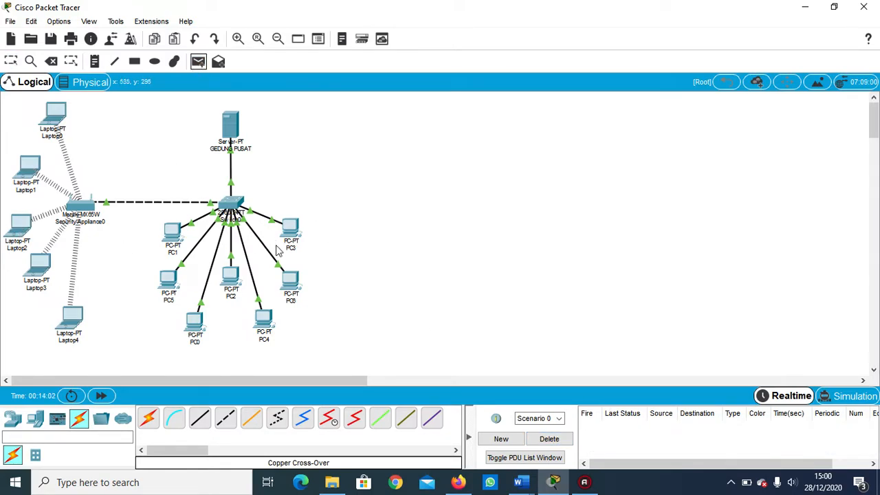
click(232, 276)
click(292, 228)
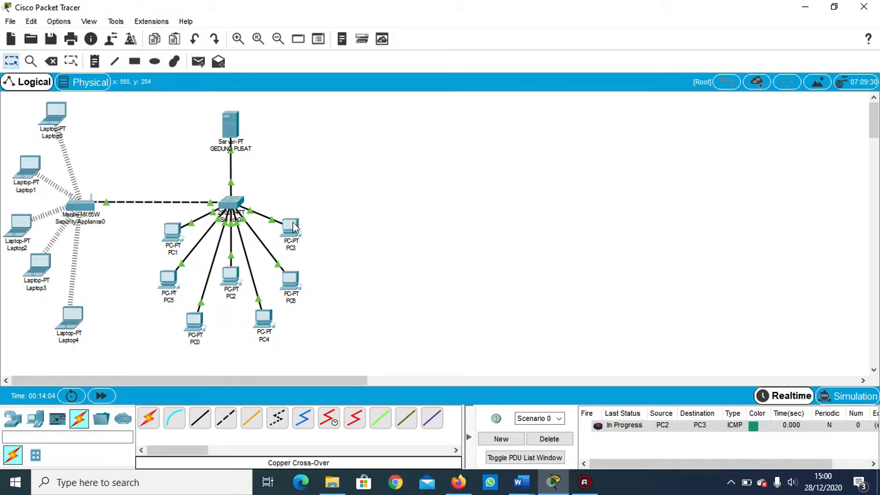
click(199, 67)
click(73, 318)
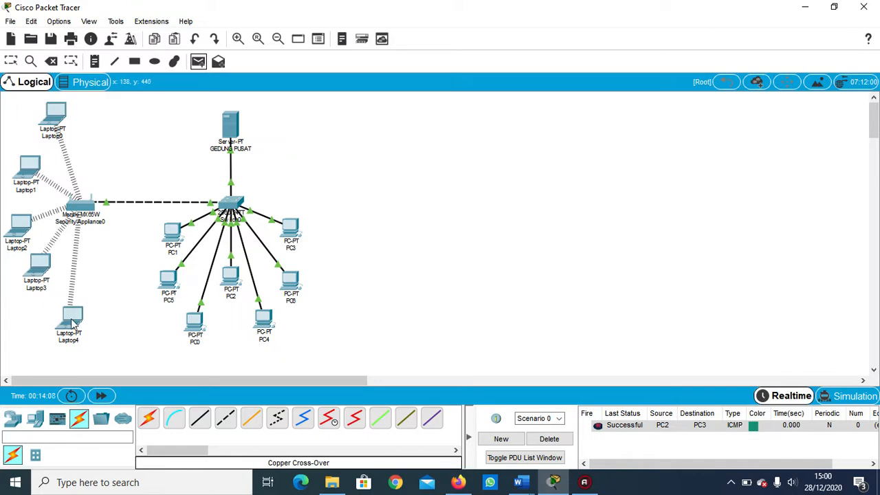
click(55, 111)
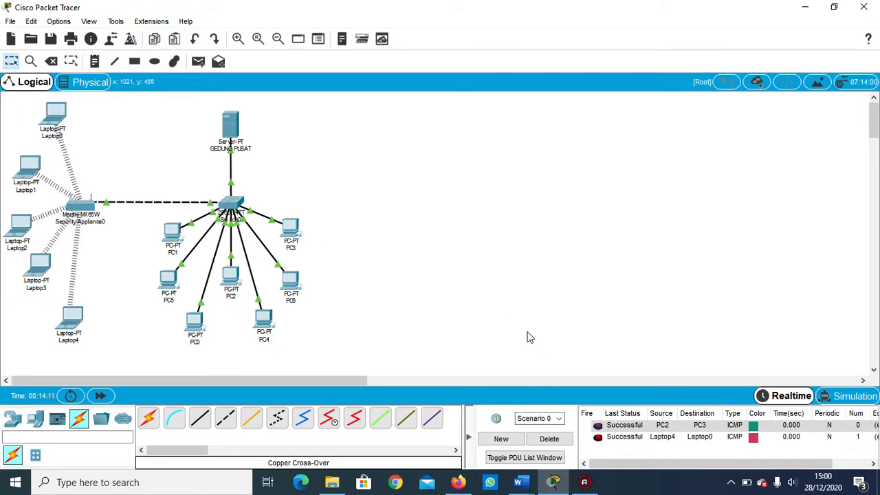
click(549, 439)
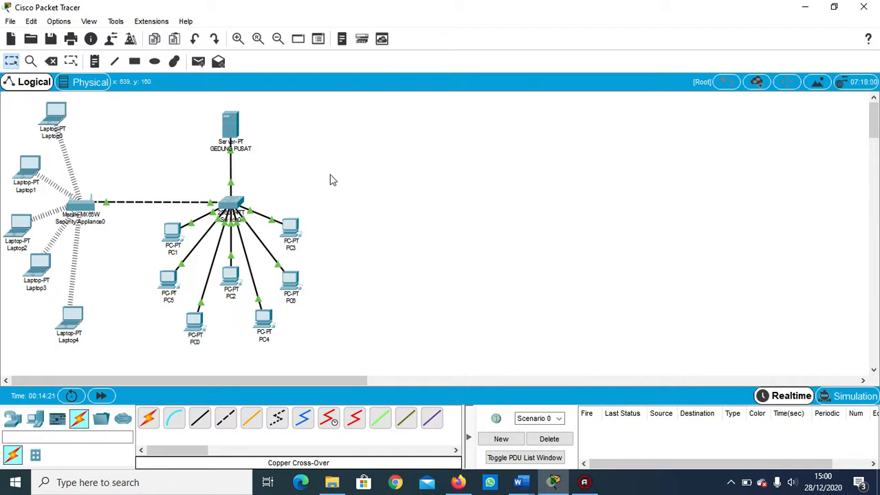
Copy the central building's server, switch and seven PCs, and place the duplicate beside the original, level with it.
drag(139, 105, 337, 330)
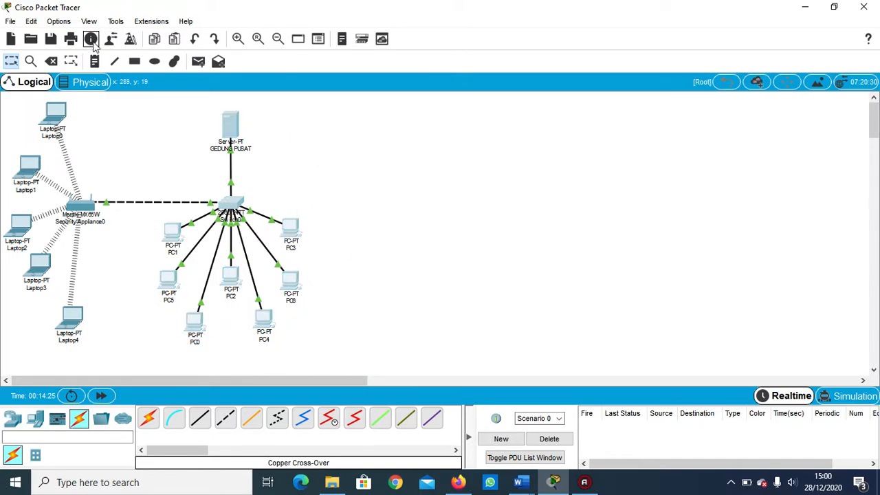
click(31, 21)
click(47, 37)
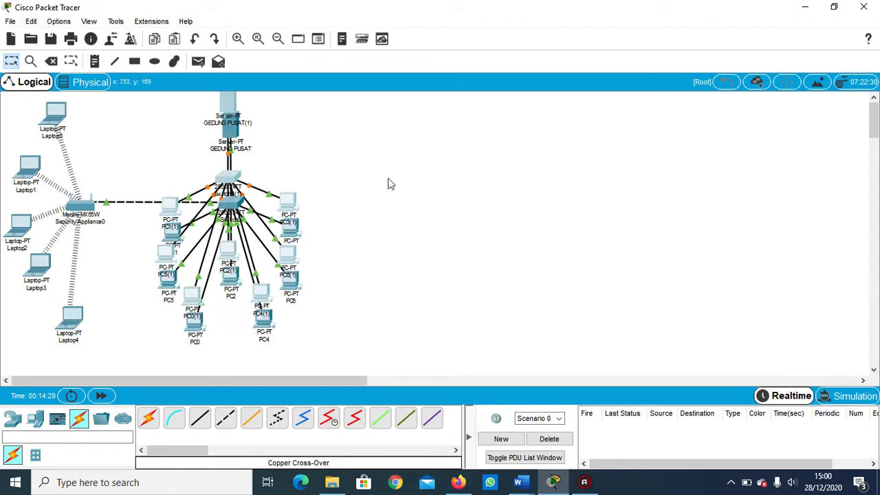
key(ctrl+v)
drag(392, 184, 461, 201)
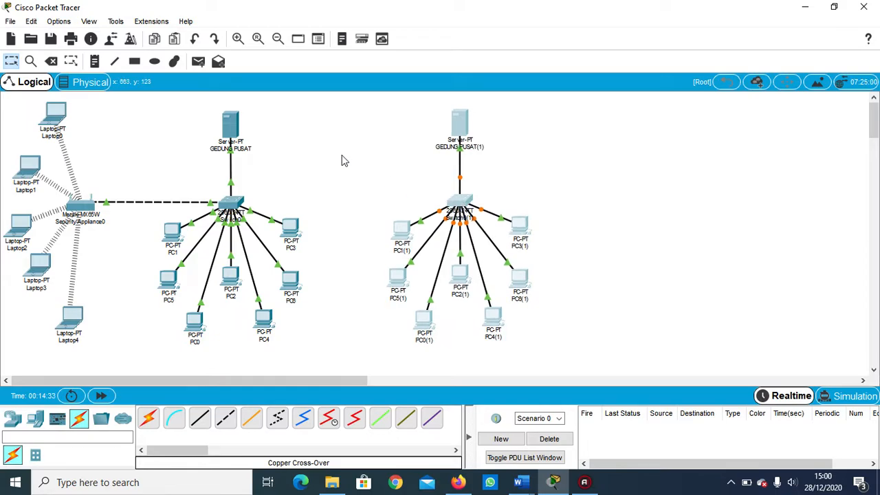
Paste a second copy of the server, switch and PC group, and place it beyond the first copy as the third building.
key(ctrl+v)
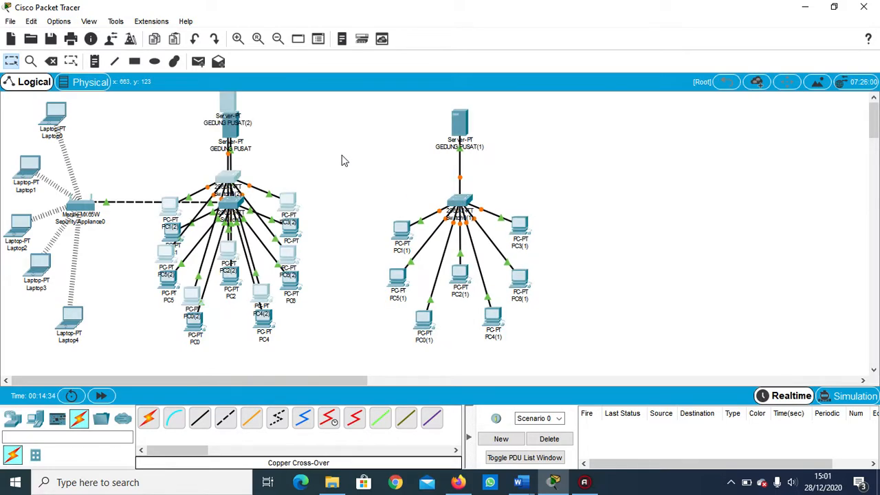
drag(233, 178, 716, 204)
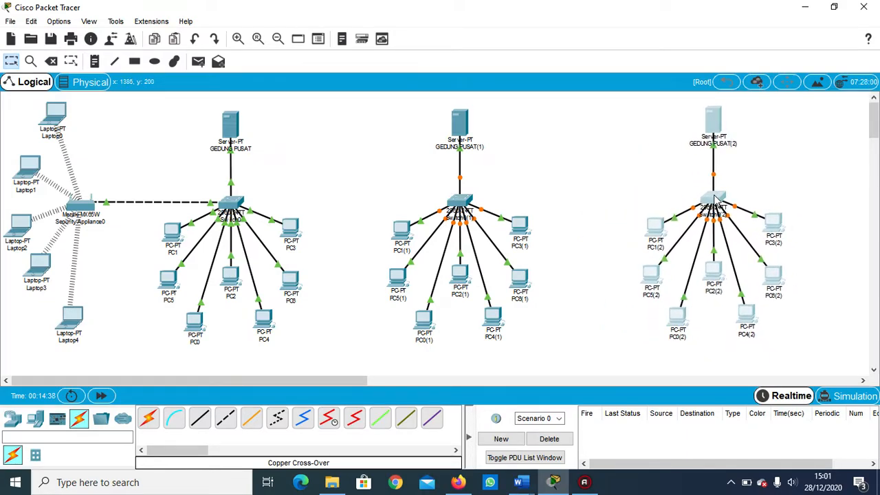
click(574, 184)
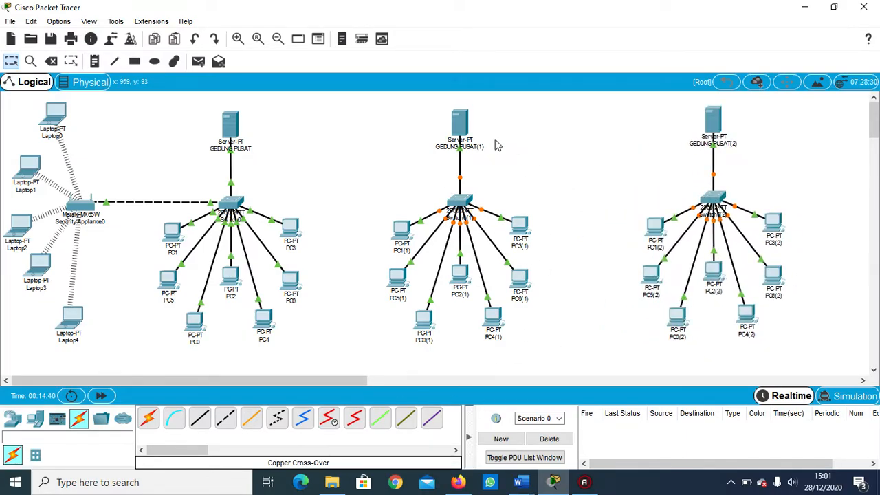
Rename the middle building's server as GEDUNG LABORATORIUM.
click(460, 123)
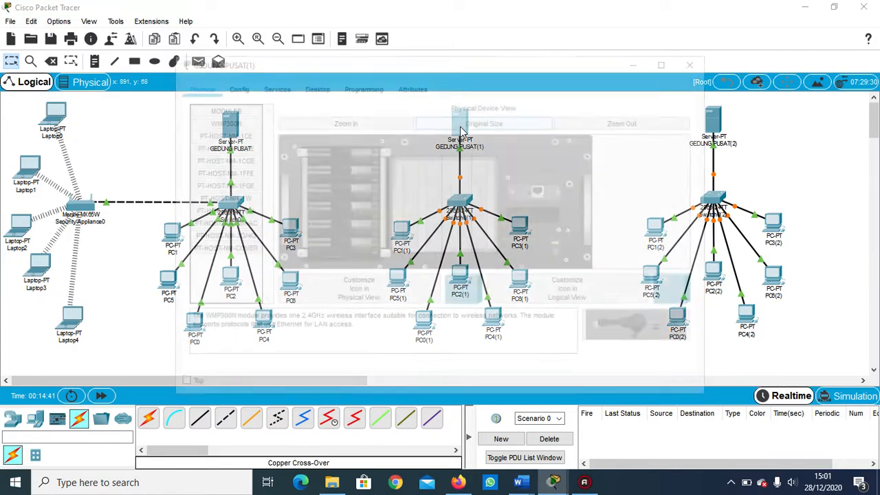
click(232, 83)
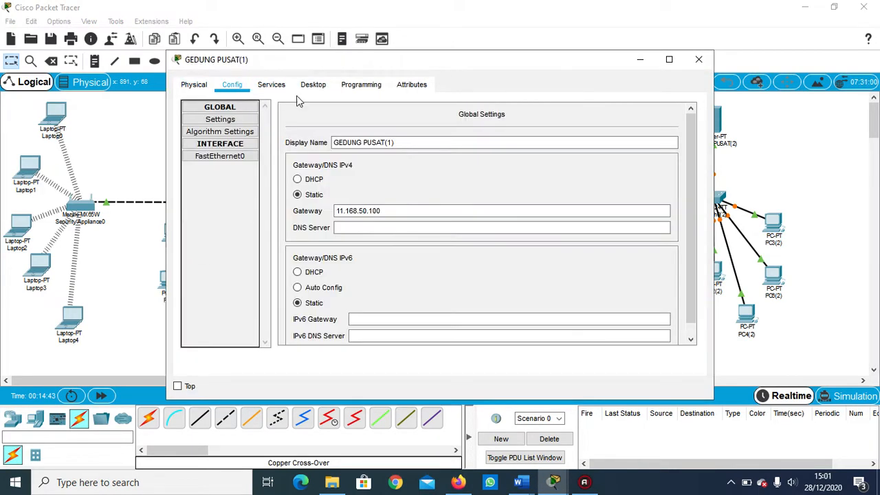
drag(397, 142, 365, 141)
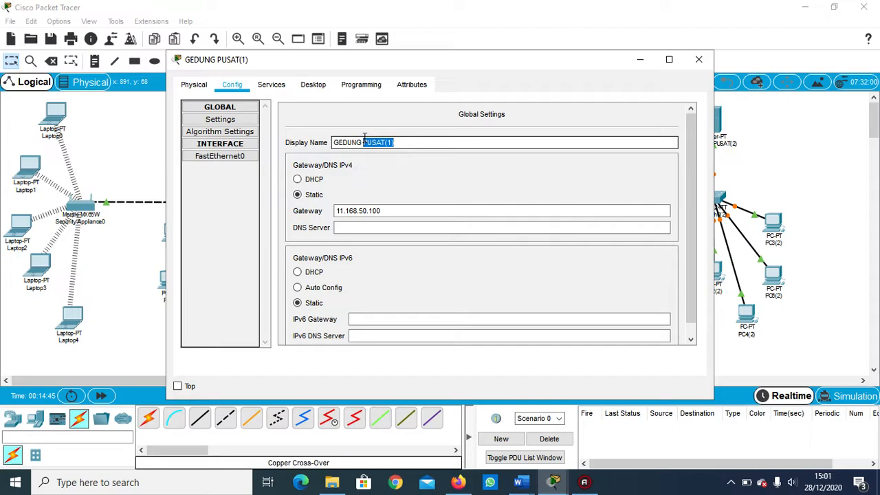
key(BackSpace)
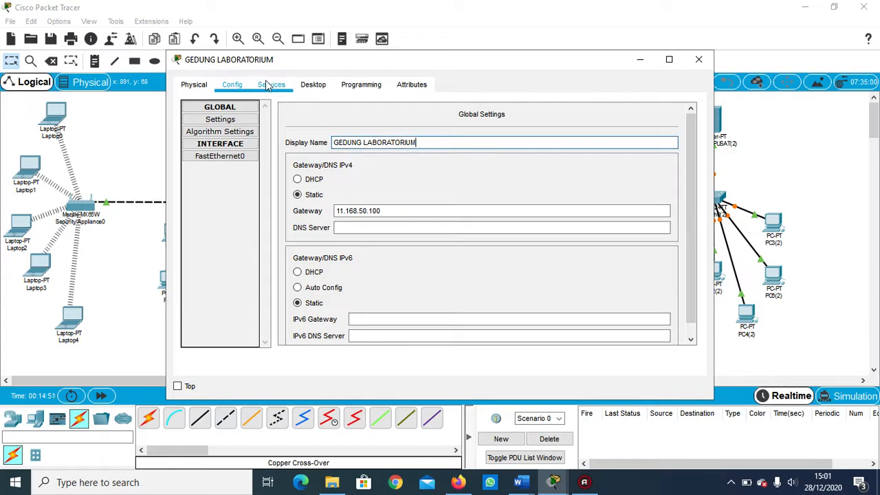
Set the GEDUNG LABORATORIUM server's static IP address to 173.168.50.1.
click(311, 85)
click(248, 124)
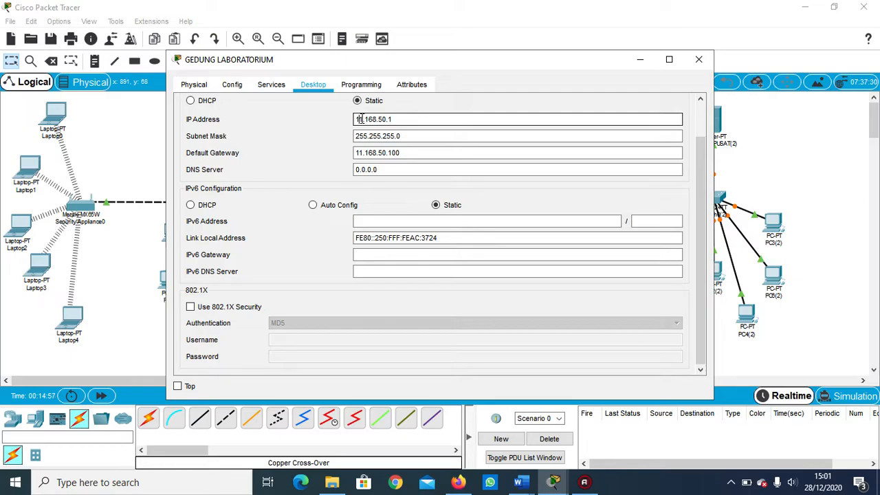
key(BackSpace)
text(72)
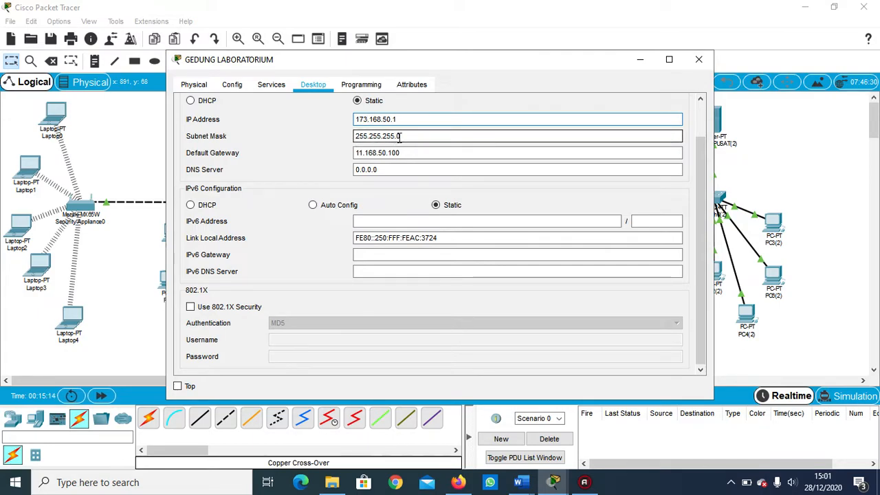
Set the GEDUNG LABORATORIUM server's default gateway to 173.168.50.100 and close its configuration.
click(357, 157)
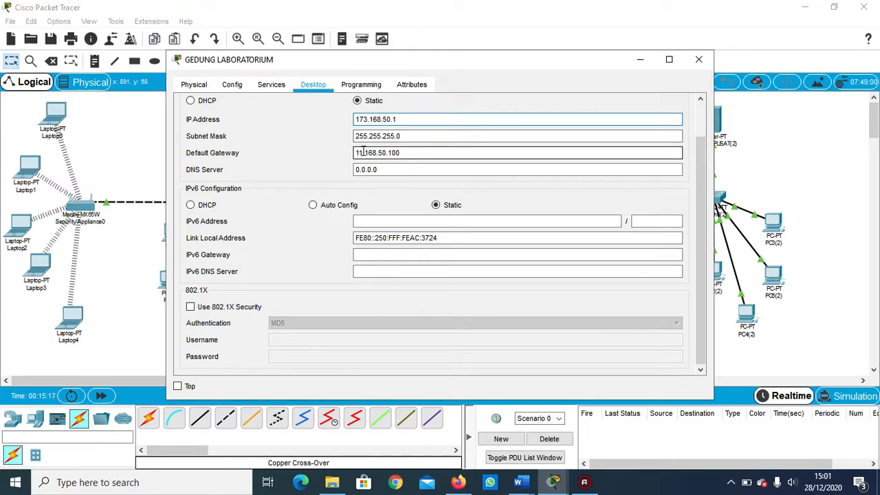
click(363, 153)
key(BackSpace)
key(BackSpace)
text(173.)
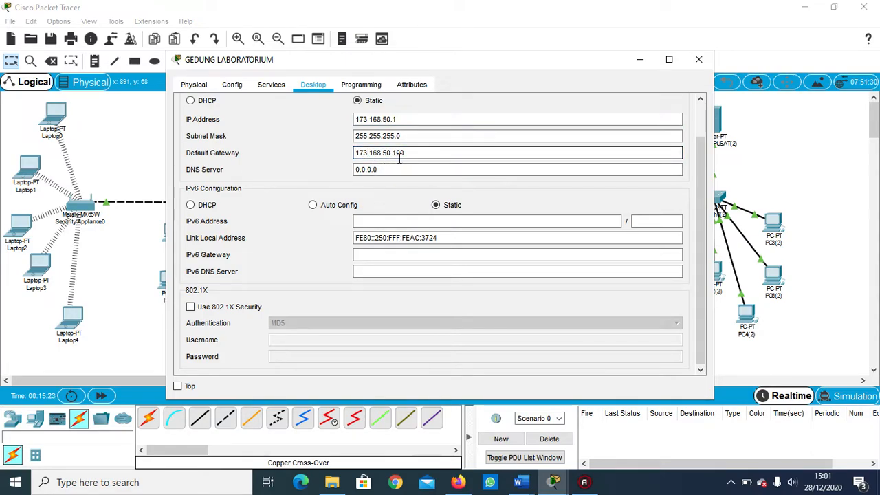
click(697, 62)
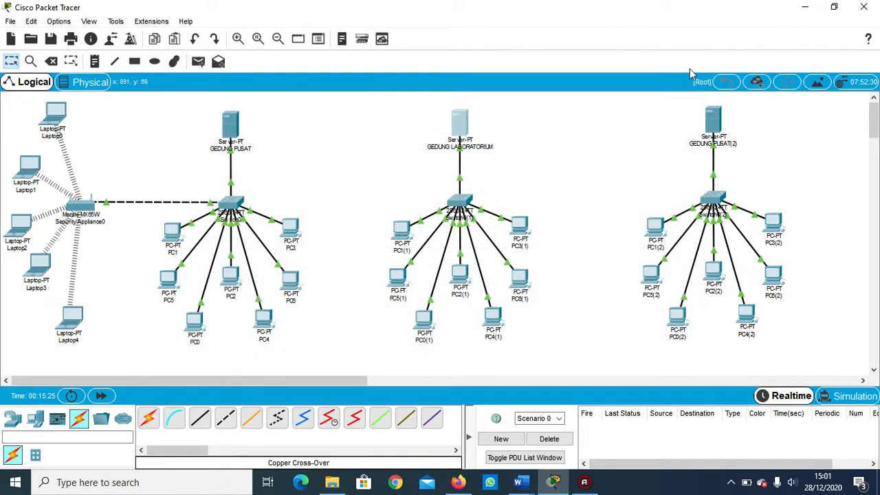
Rename the third building's server as GEDUNG GEOFISIKA.
click(715, 129)
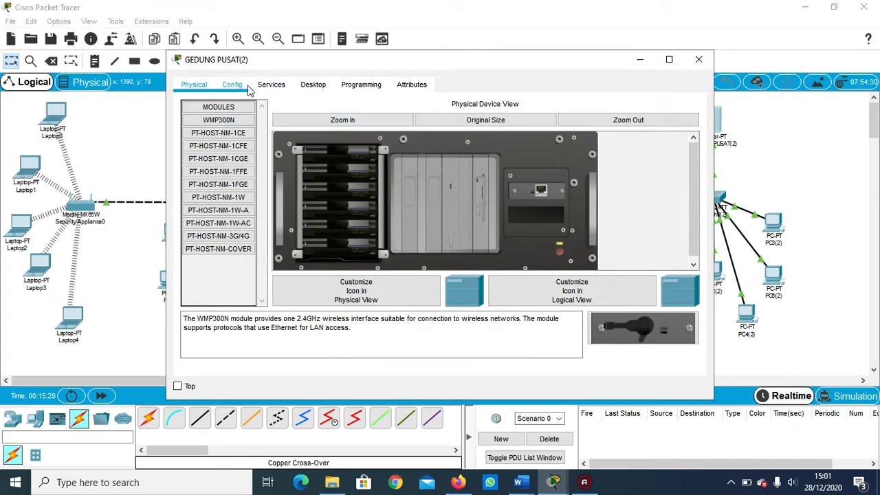
click(233, 85)
drag(395, 142, 365, 141)
key(BackSpace)
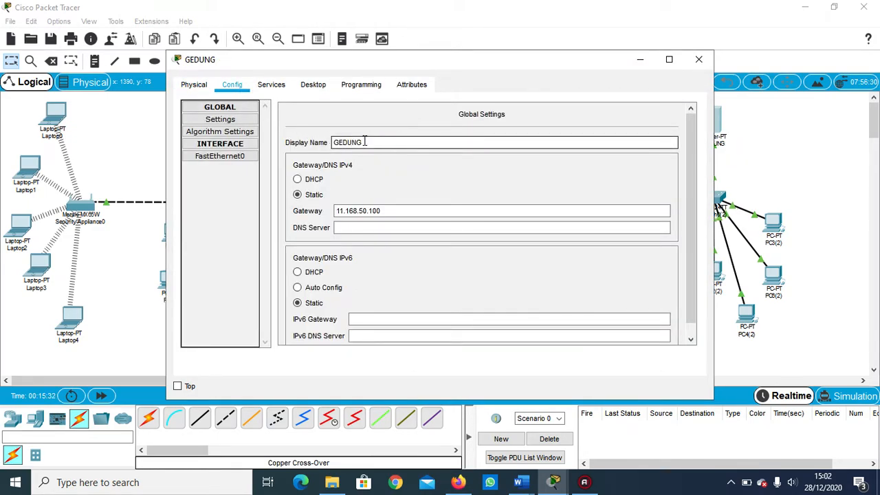
text(GEOFISIKA)
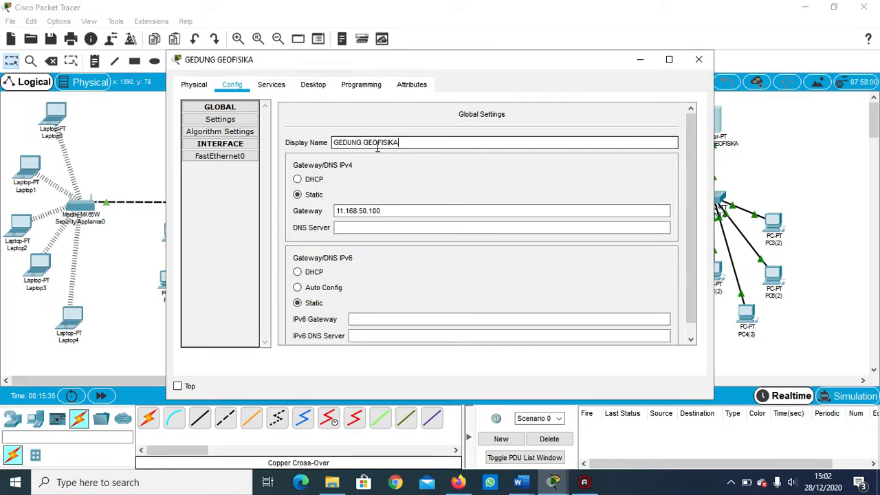
Set the GEDUNG GEOFISIKA server's static IP address to 193.168.50.1.
click(311, 85)
click(236, 130)
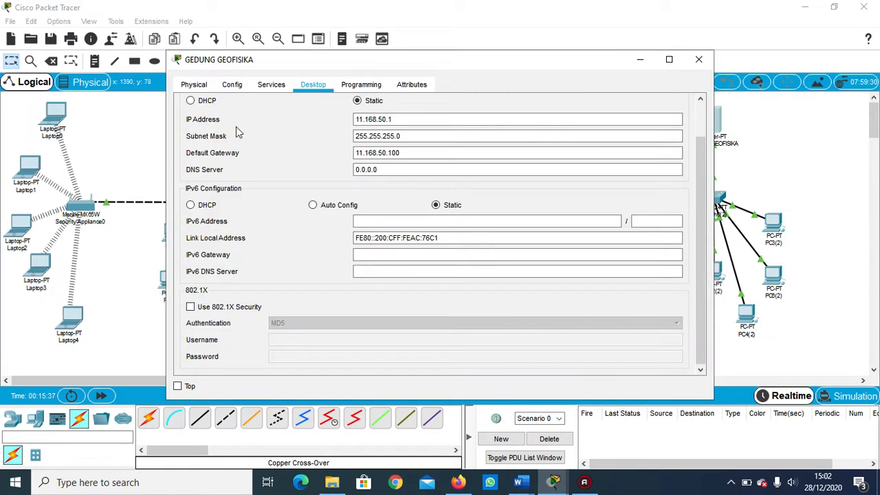
click(364, 119)
key(BackSpace)
key(BackSpace)
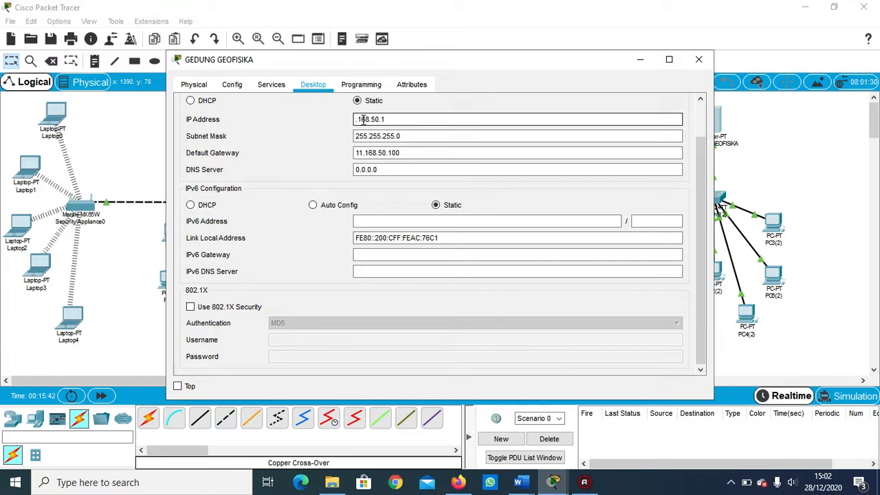
text(192)
click(362, 138)
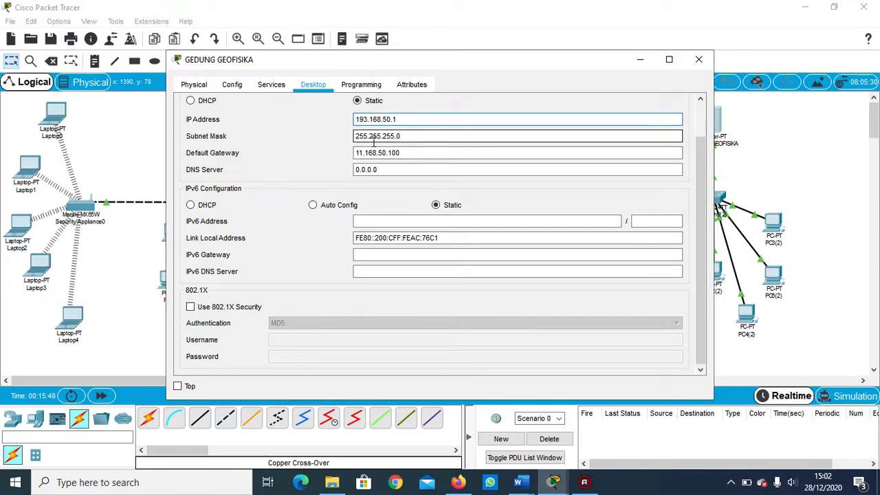
click(383, 138)
click(362, 152)
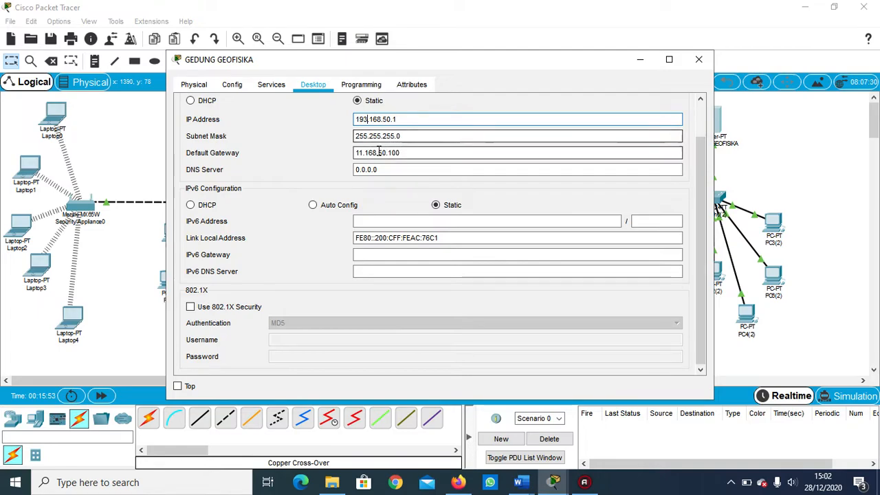
Set the GEDUNG GEOFISIKA server's default gateway to 193.168.50.100 and close its configuration.
key(BackSpace)
key(BackSpace)
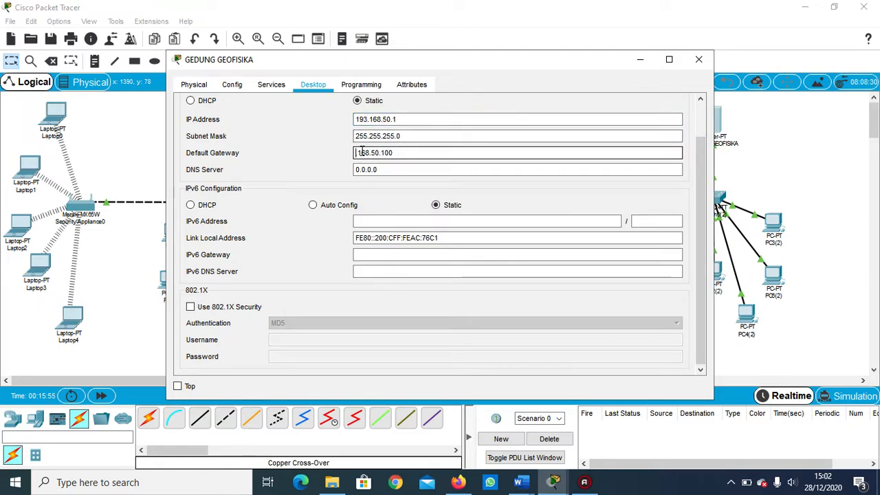
text(193.)
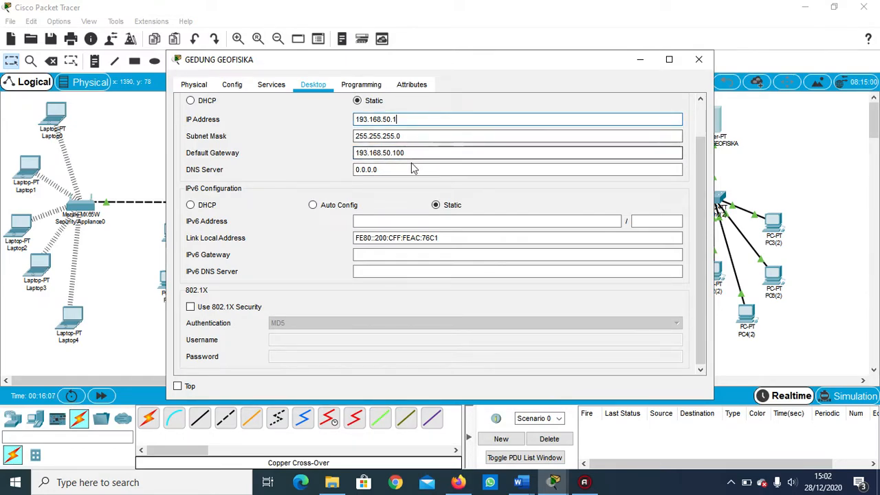
click(698, 61)
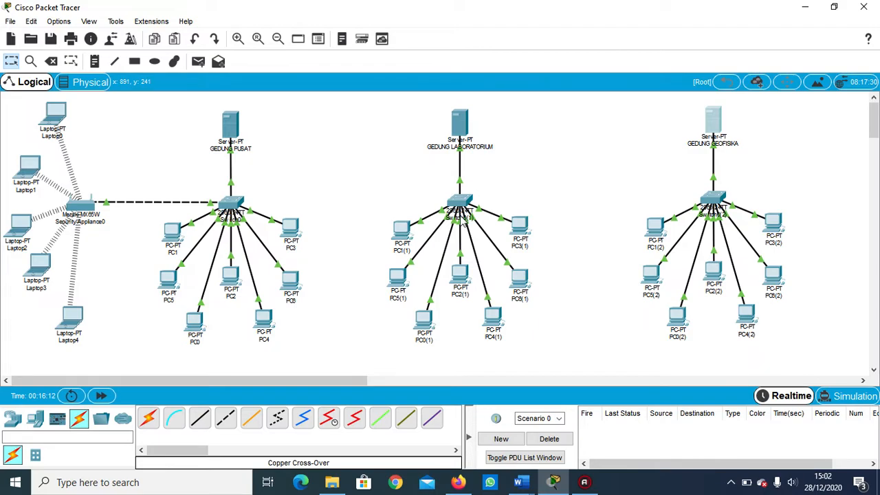
Add four PCs around the GEDUNG LABORATORIUM server, two on each side above the existing PCs.
mouse_move(464, 221)
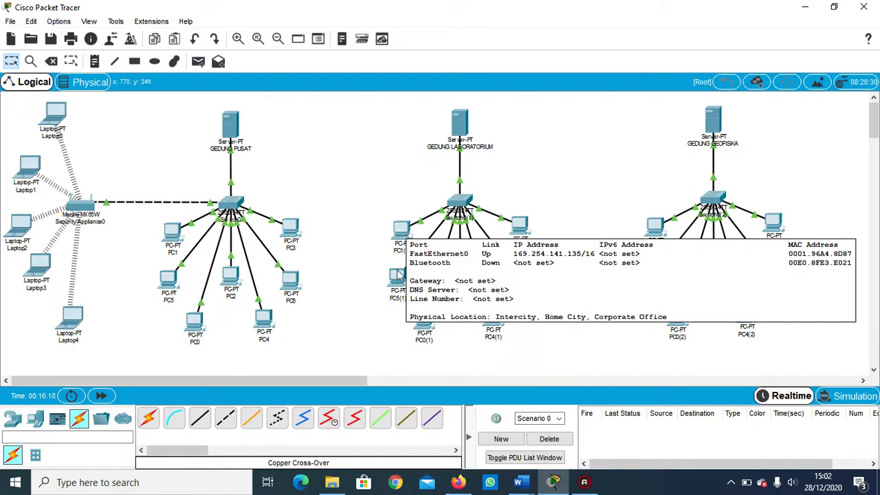
click(35, 419)
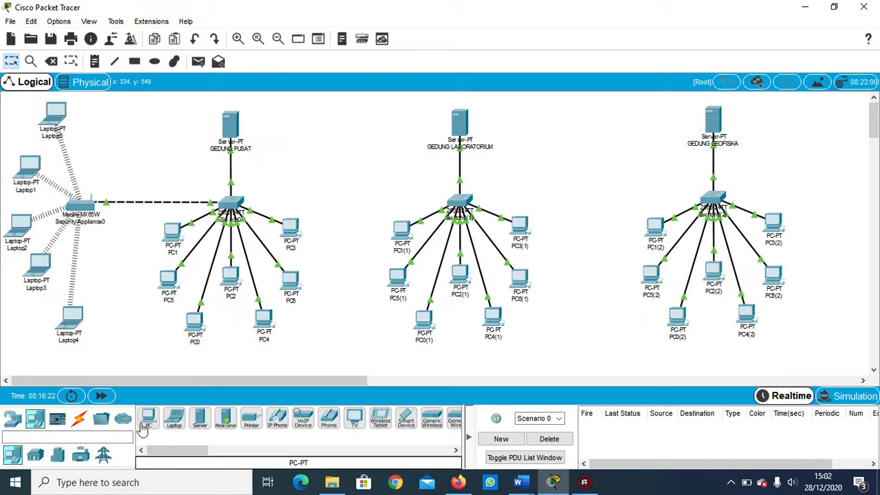
drag(148, 419, 405, 151)
drag(147, 419, 402, 183)
drag(148, 420, 475, 117)
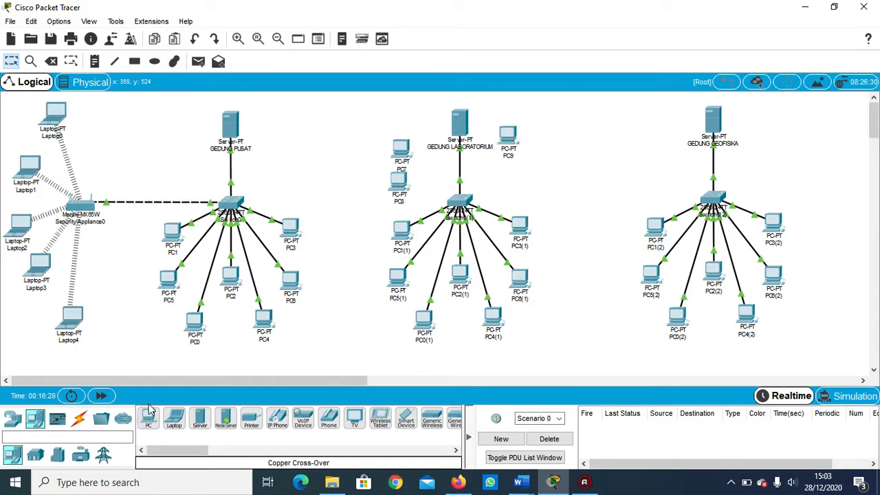
drag(147, 420, 507, 181)
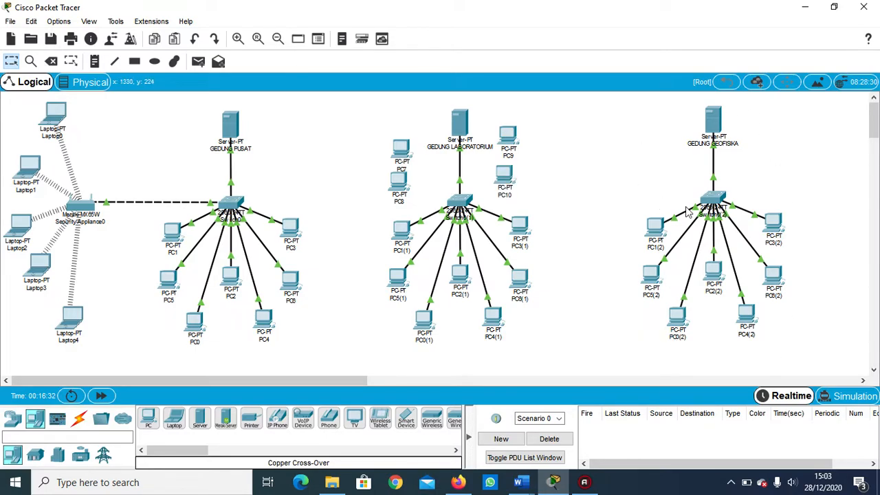
Add one PC on each side of the GEDUNG GEOFISIKA server's link and move PC7 slightly upward, away from PC8.
drag(148, 418, 661, 167)
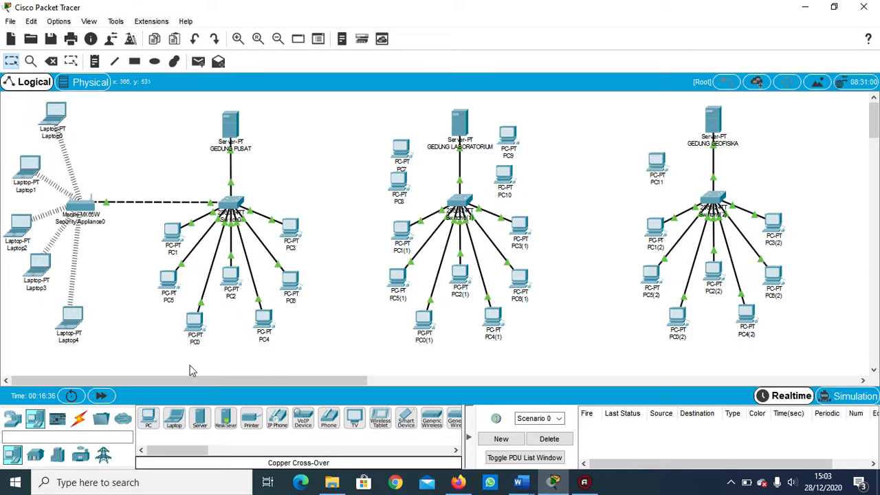
drag(149, 421, 757, 163)
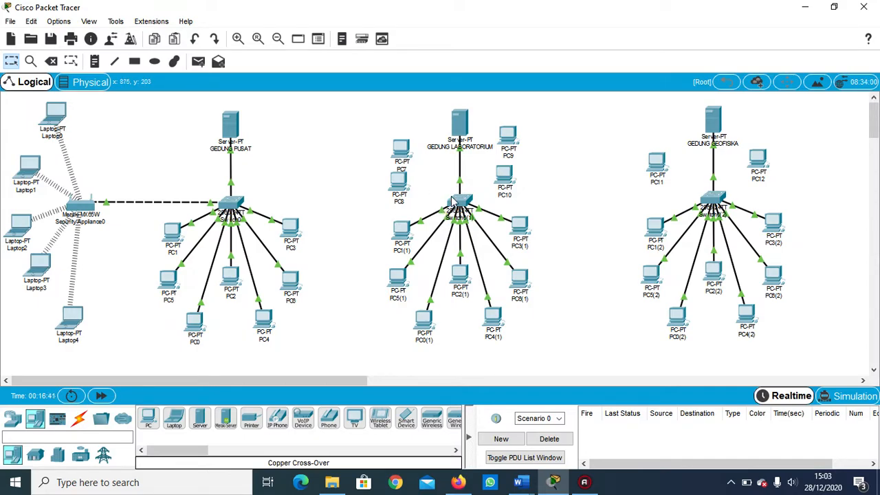
drag(398, 145, 398, 137)
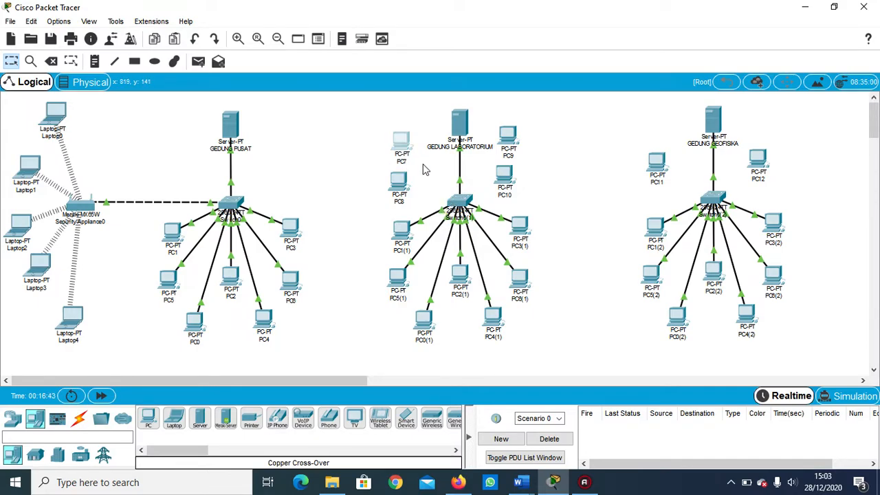
Set PC8's IPv4 configuration to DHCP and close its configuration.
click(399, 183)
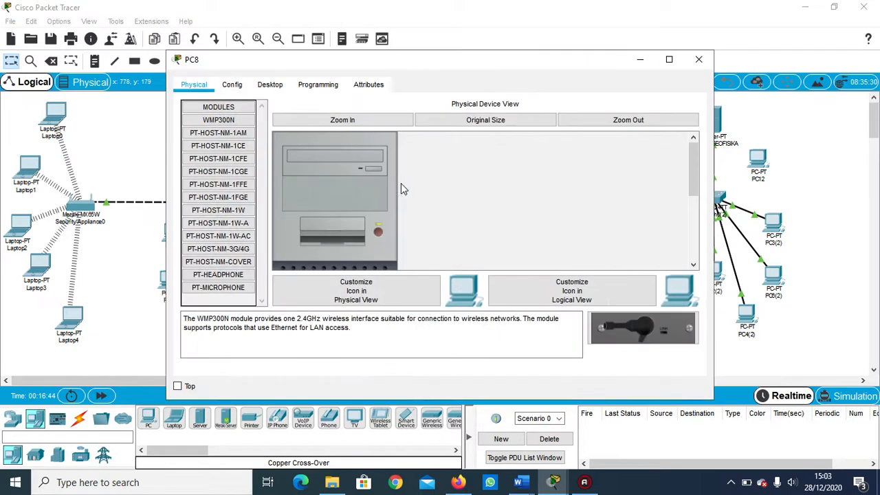
click(272, 84)
click(247, 125)
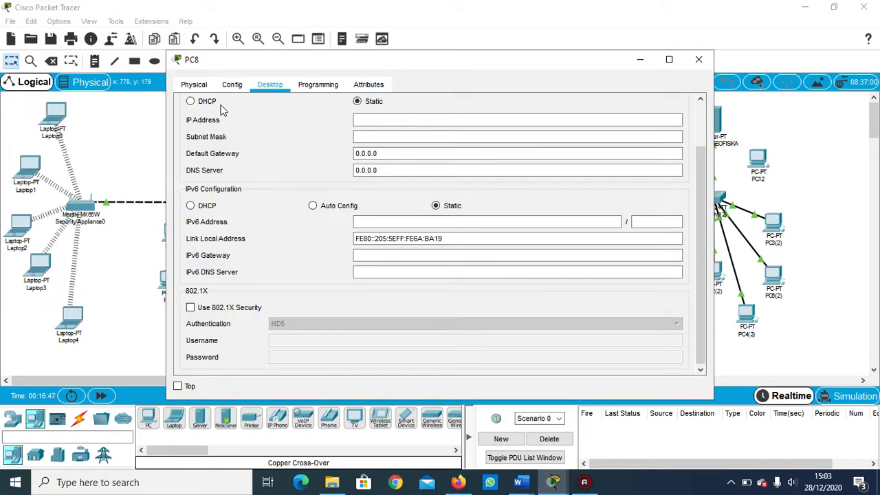
click(191, 102)
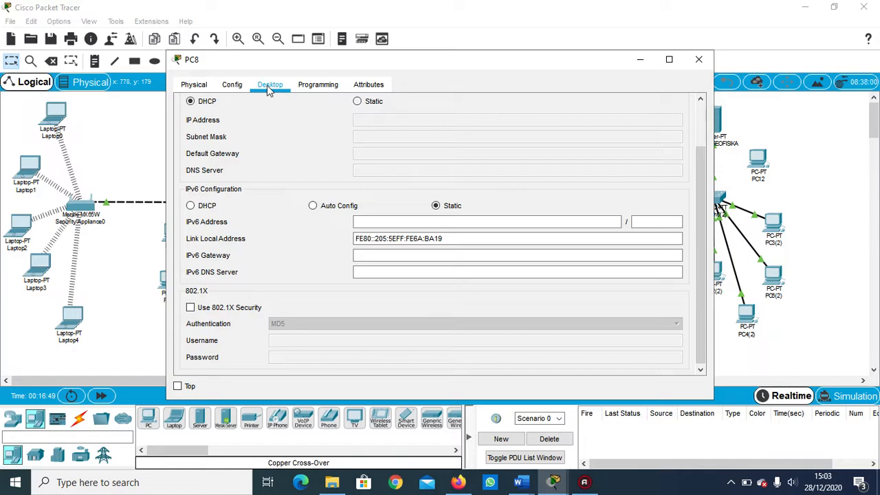
click(698, 59)
Set PC7's IPv4 configuration to DHCP and close its configuration.
click(402, 141)
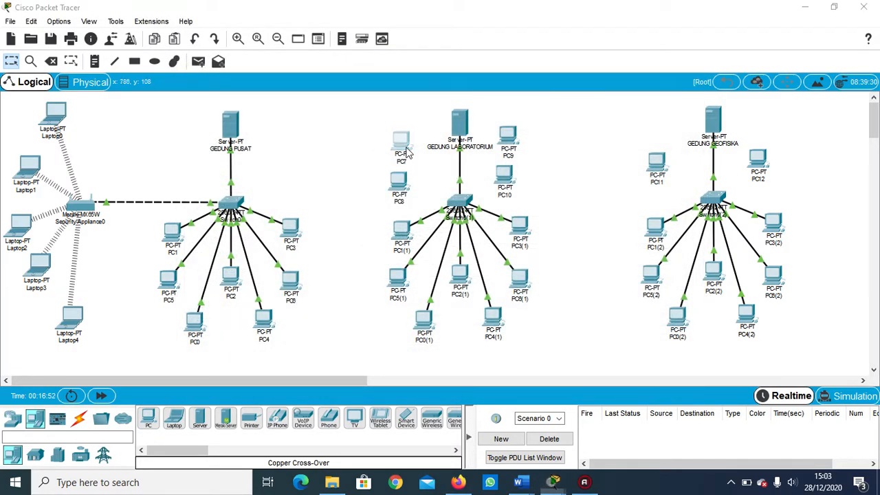
click(270, 86)
click(245, 128)
click(190, 102)
click(699, 59)
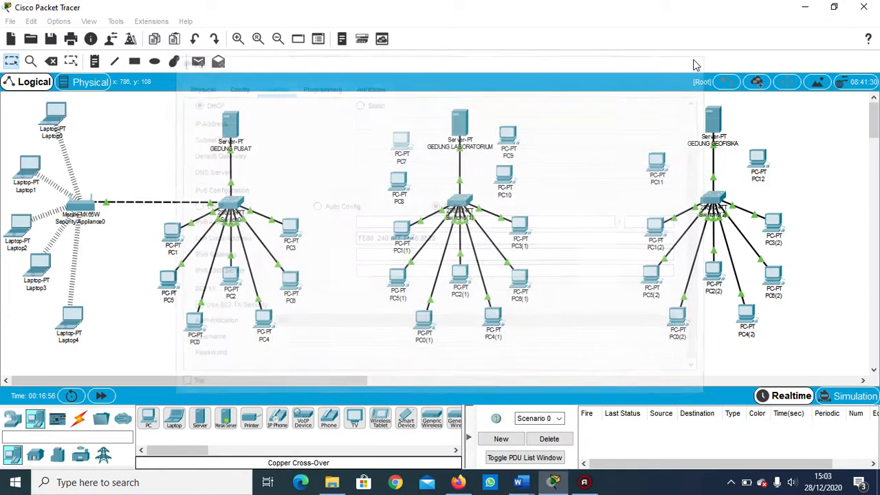
Set PC9's IPv4 configuration to DHCP and close its configuration.
click(502, 141)
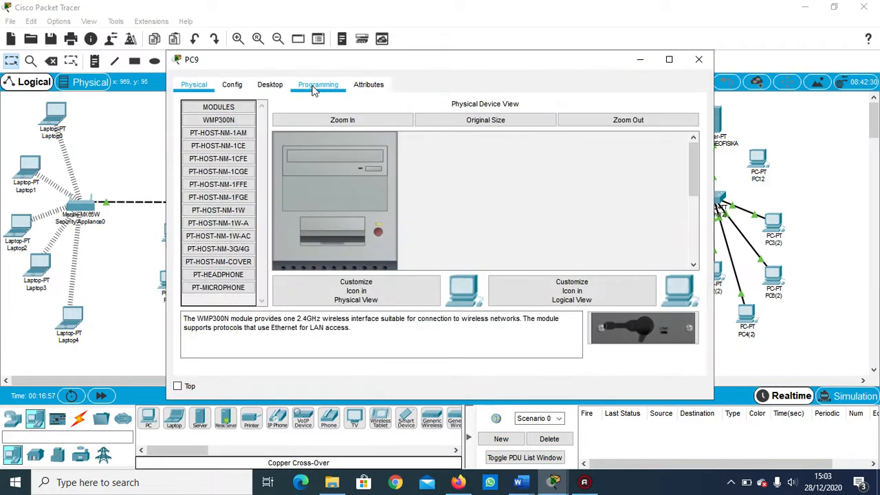
click(271, 85)
click(240, 135)
click(191, 101)
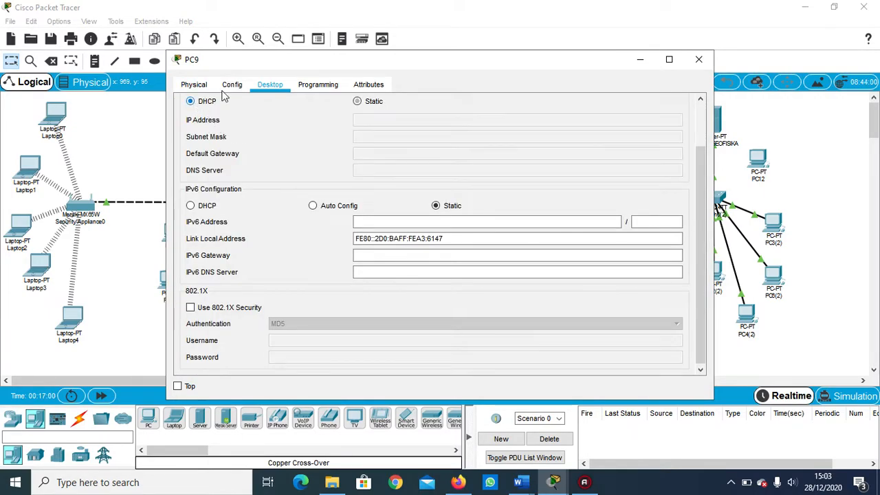
click(699, 59)
Set PC10's IPv4 configuration to DHCP and close its configuration.
click(502, 172)
click(271, 85)
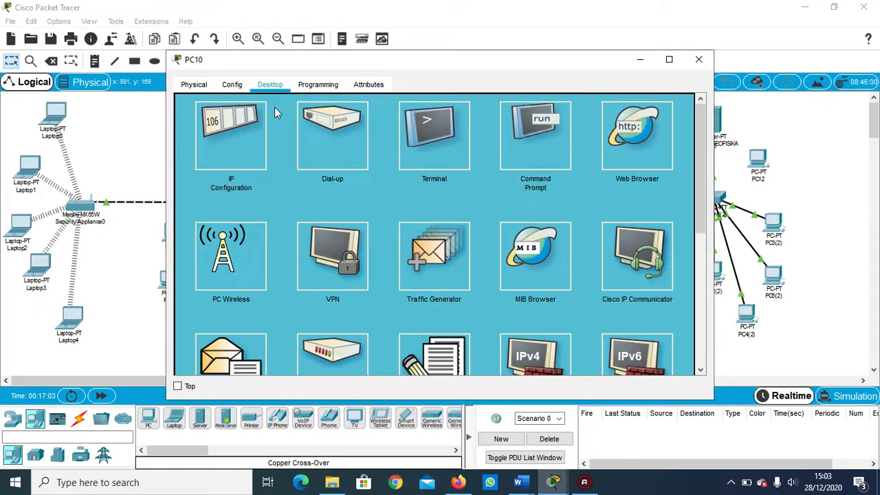
click(233, 148)
click(191, 101)
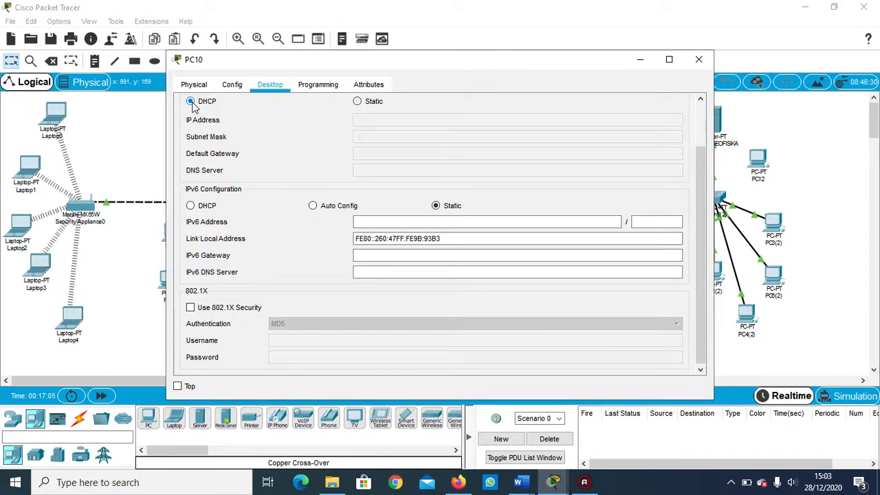
click(698, 59)
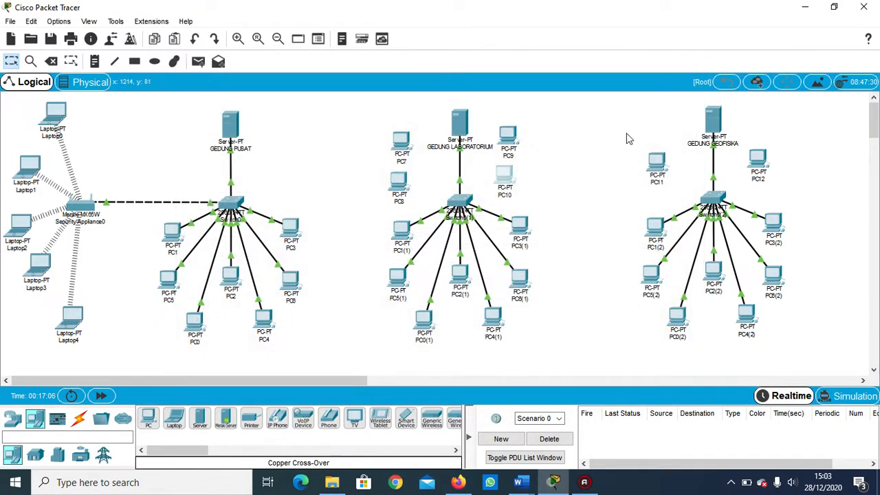
Set PC11's IPv4 configuration to DHCP and close its configuration.
click(657, 169)
click(270, 84)
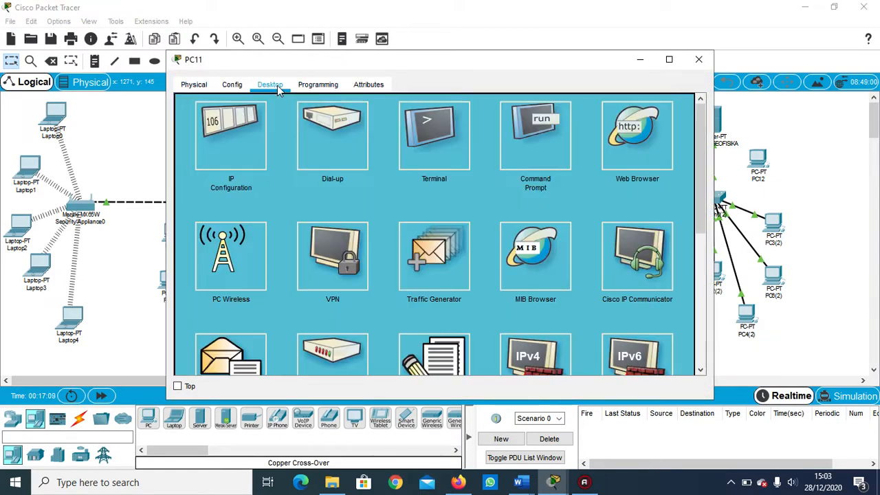
click(226, 132)
click(191, 101)
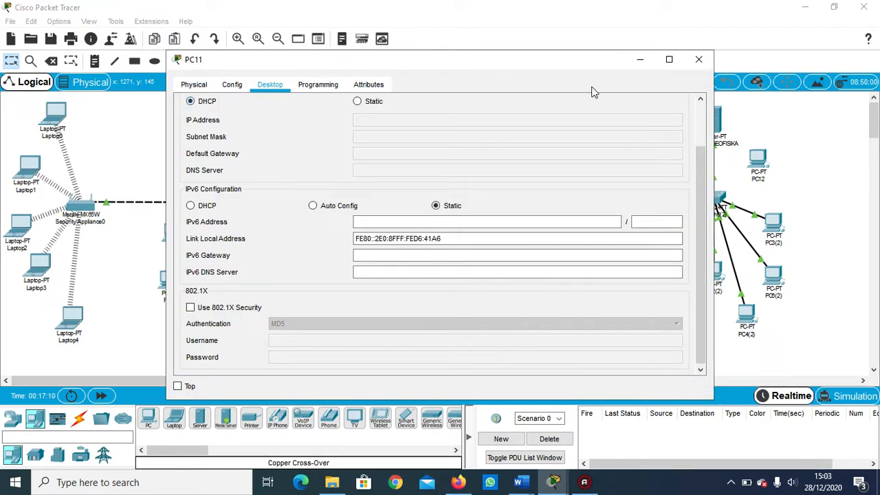
click(698, 60)
Set PC12's IPv4 configuration to DHCP and close its configuration.
click(757, 160)
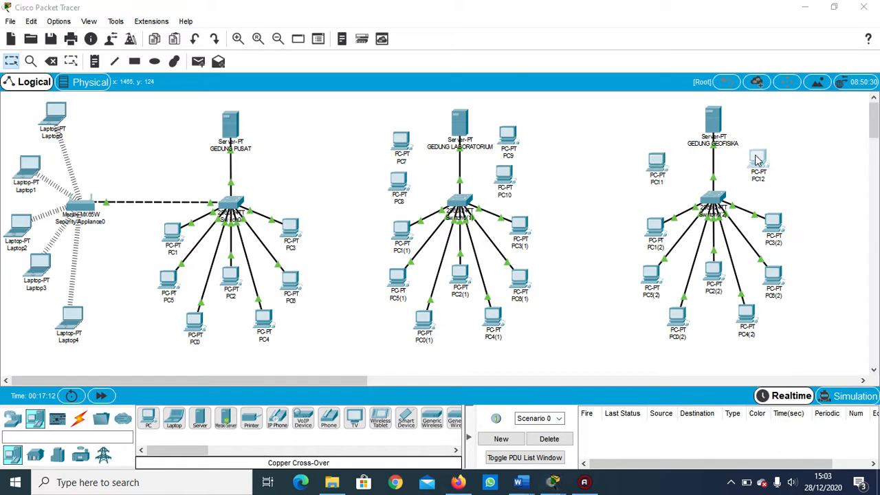
click(270, 85)
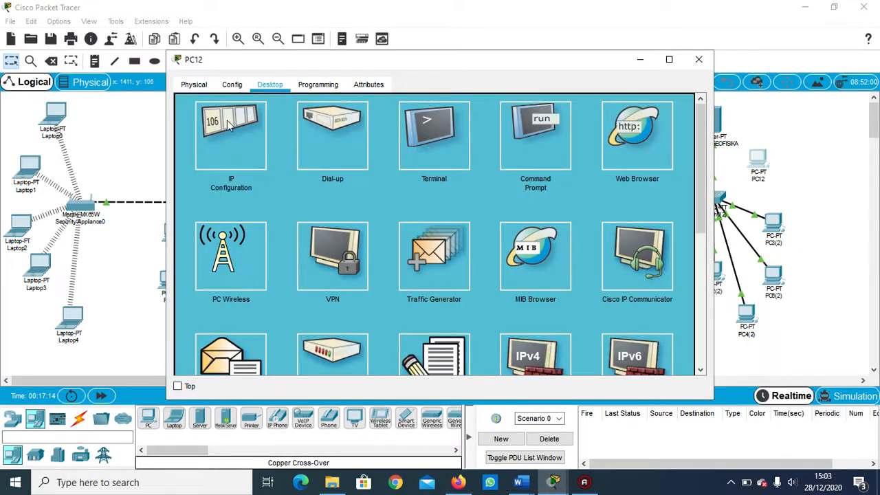
click(232, 128)
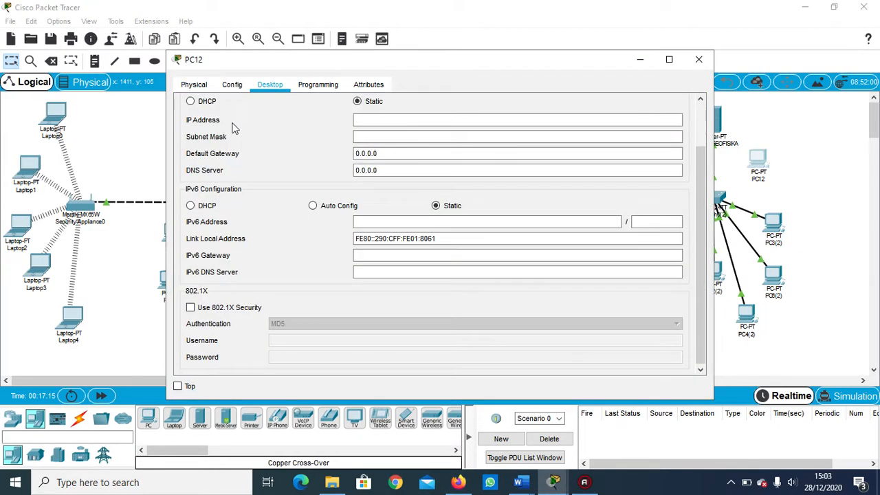
click(190, 102)
click(698, 59)
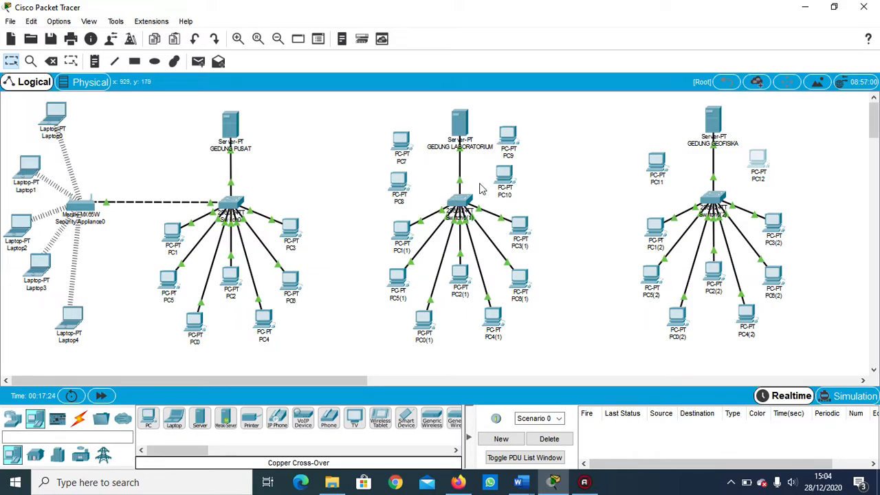
Connect PC8 to port FastEthernet0/9 of the laboratory building's switch with a copper straight-through cable.
click(79, 418)
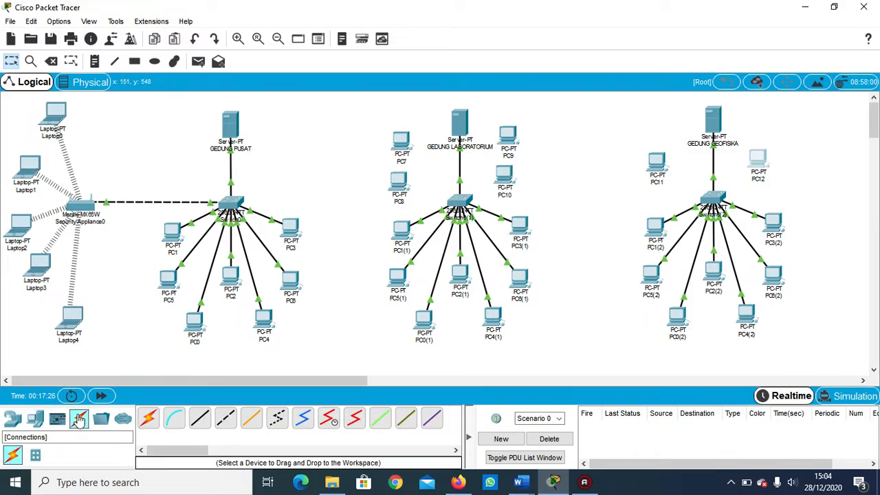
click(200, 423)
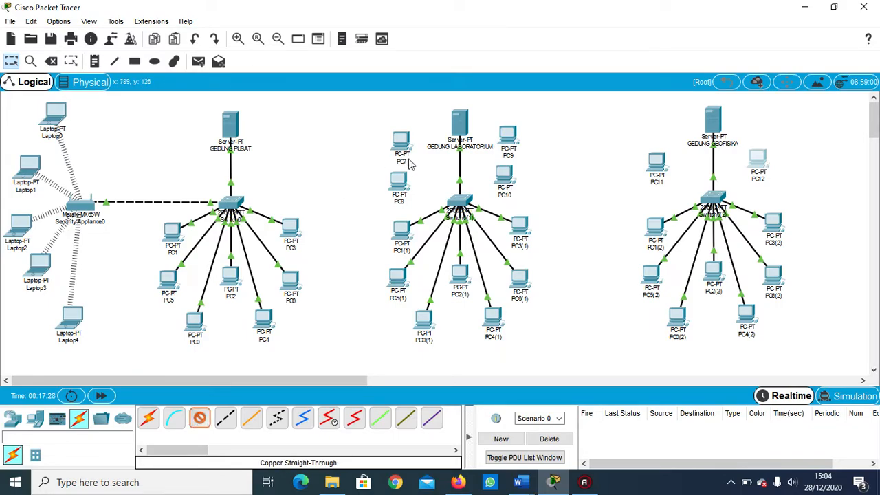
click(399, 182)
click(416, 229)
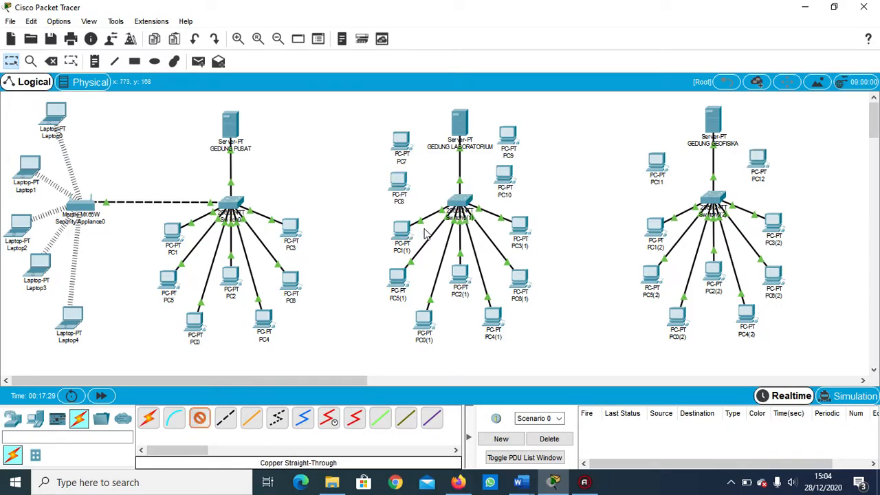
click(462, 201)
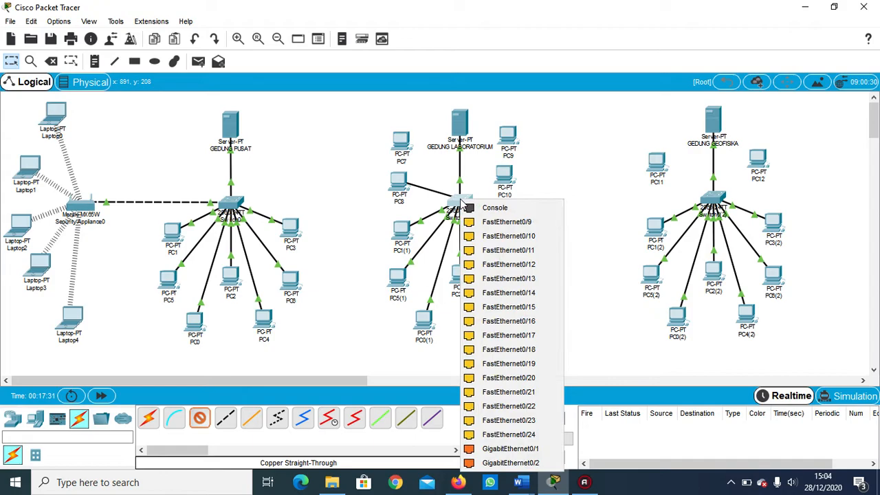
click(489, 221)
Connect PC7 to a free FastEthernet port of the laboratory building's switch with a copper straight-through cable.
click(202, 417)
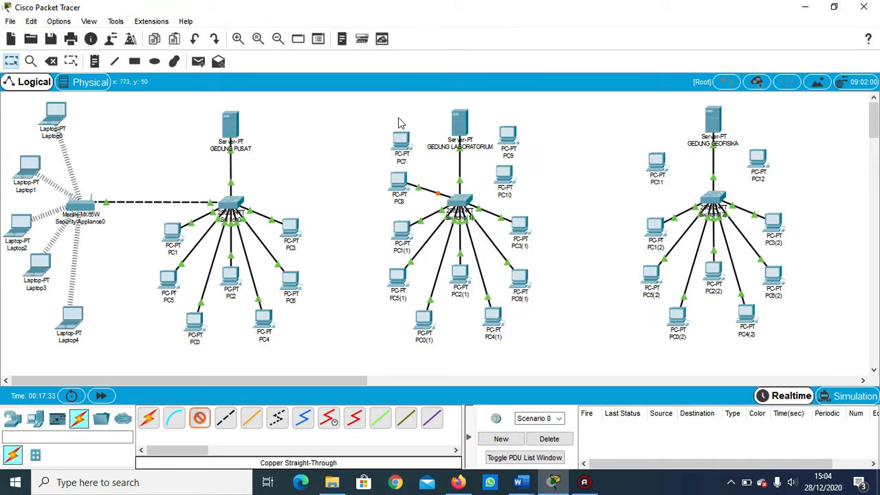
click(402, 140)
click(446, 186)
click(460, 201)
click(494, 224)
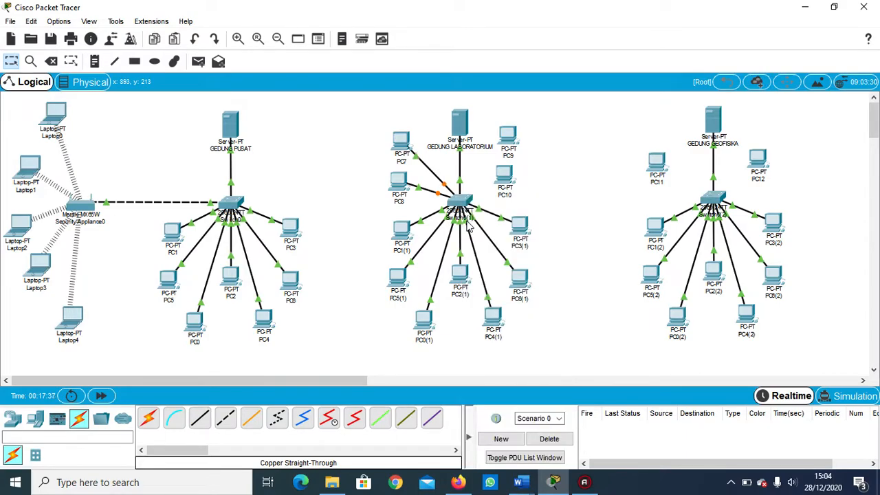
Connect PC9 to a free FastEthernet port of the laboratory building's switch with a copper straight-through cable.
click(200, 417)
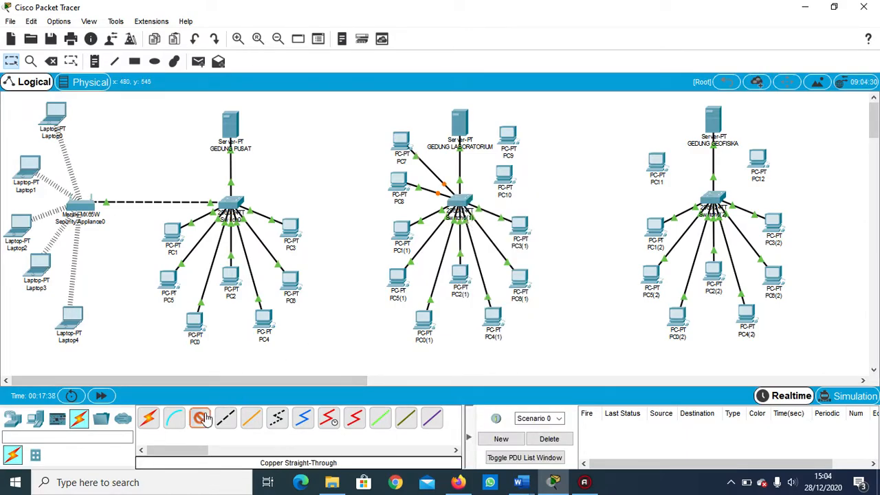
click(504, 137)
click(530, 182)
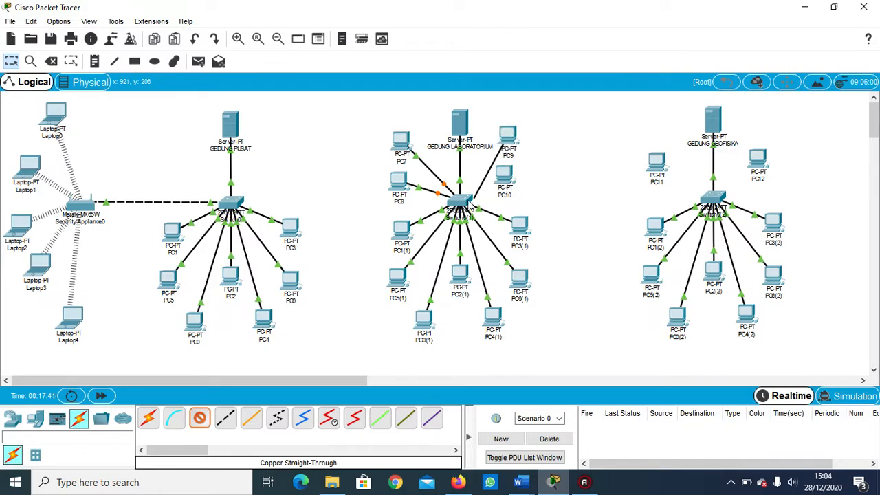
click(461, 201)
click(511, 221)
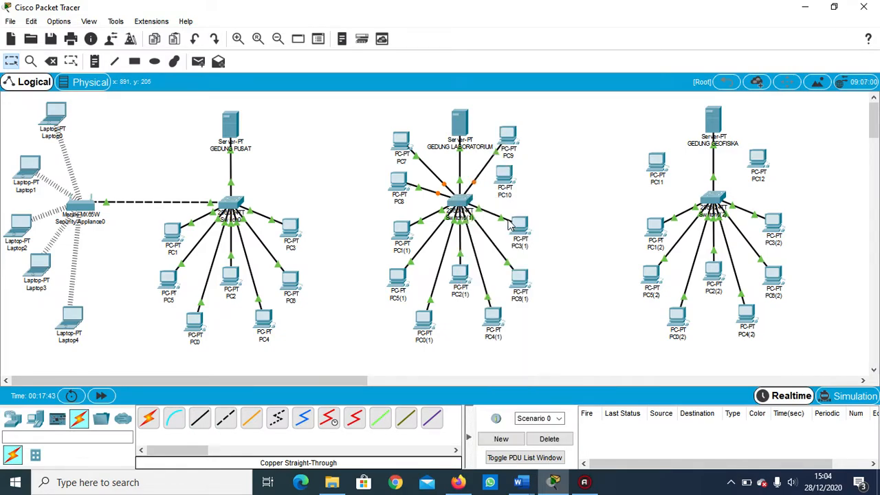
Connect PC10 to a free FastEthernet port of the laboratory building's switch with a copper straight-through cable.
click(203, 417)
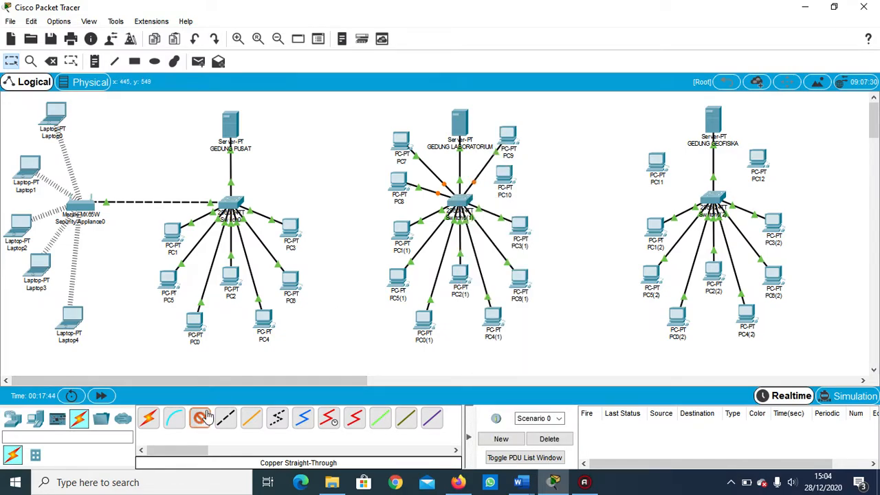
click(505, 180)
click(522, 227)
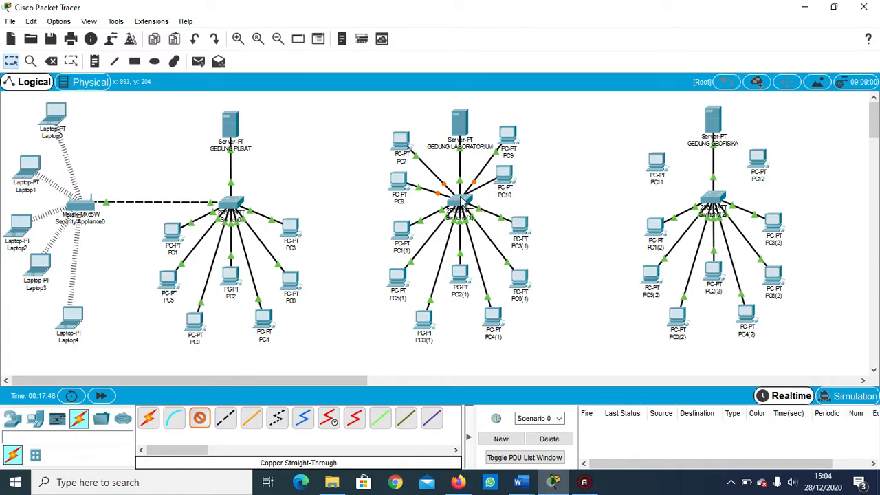
click(461, 201)
click(476, 220)
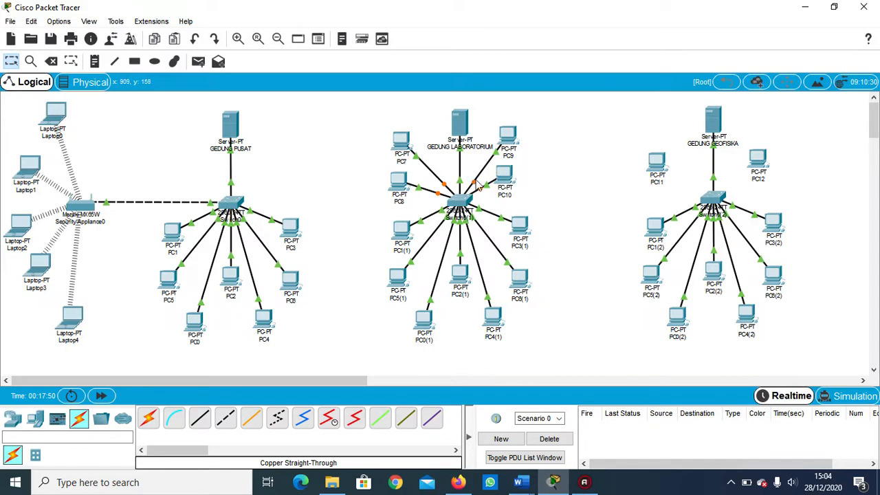
Connect PC11's FastEthernet0 to a free FastEthernet port of the geophysics building's switch with a copper straight-through cable.
click(202, 417)
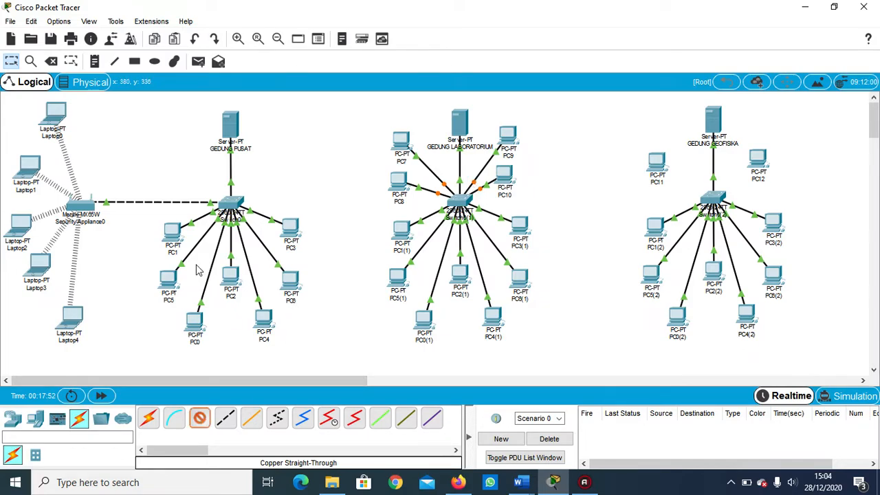
click(664, 162)
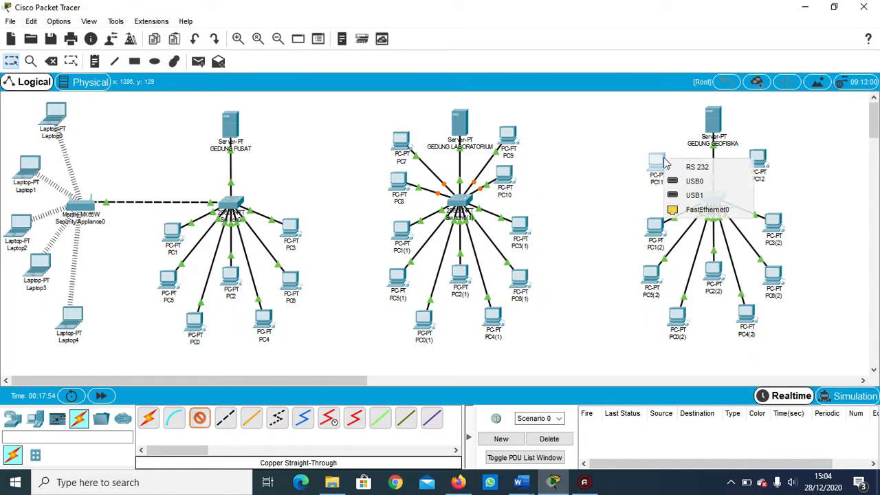
click(701, 209)
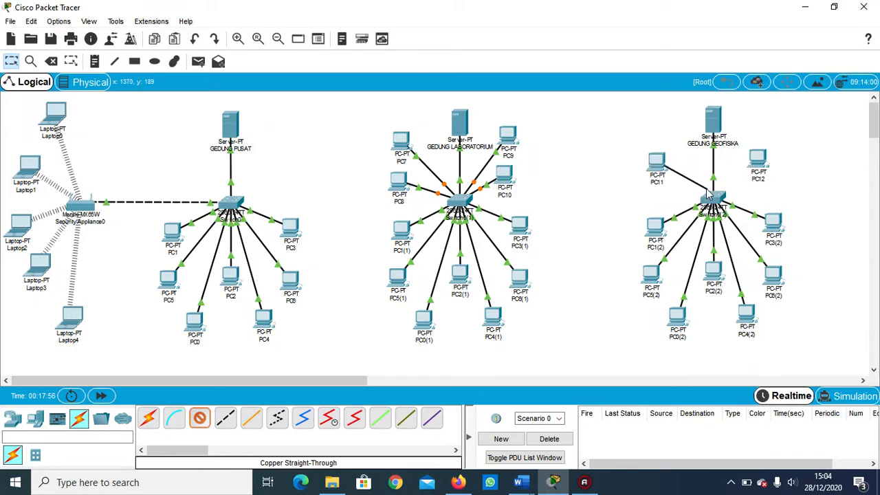
click(713, 201)
click(720, 221)
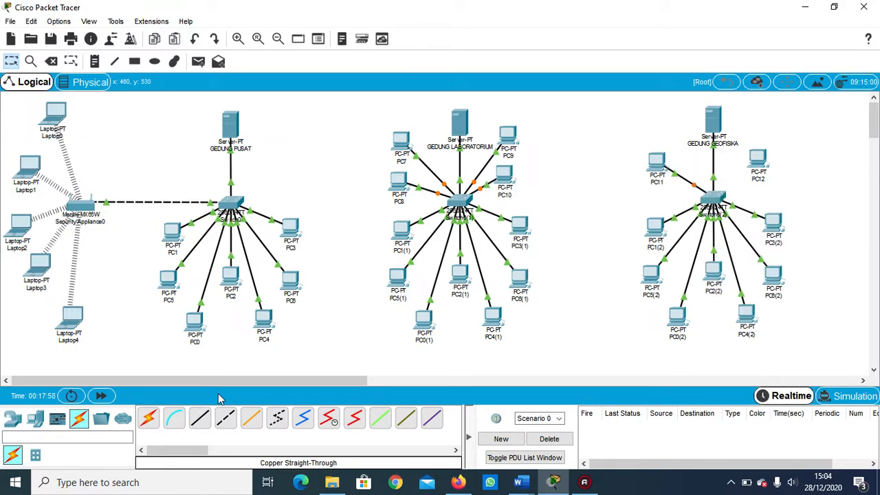
Connect PC12's FastEthernet0 to port FastEthernet0/10 of the geophysics building's switch with a copper straight-through cable.
click(199, 419)
click(759, 161)
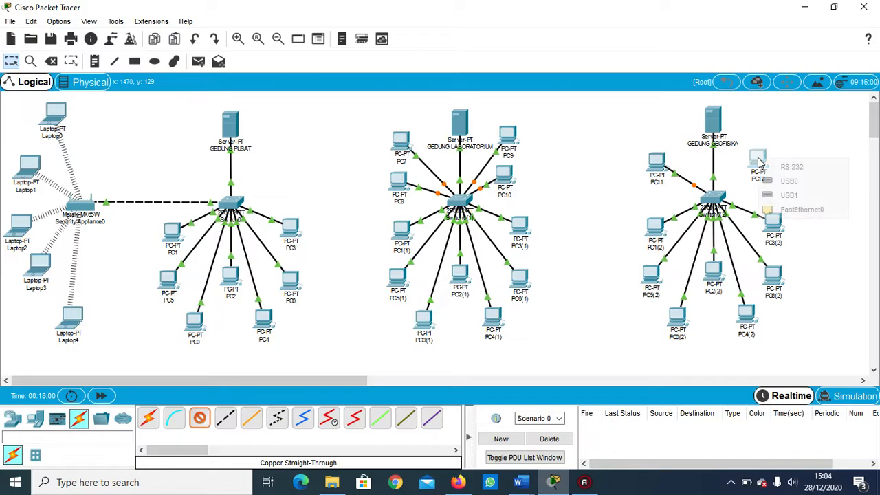
click(763, 209)
click(717, 198)
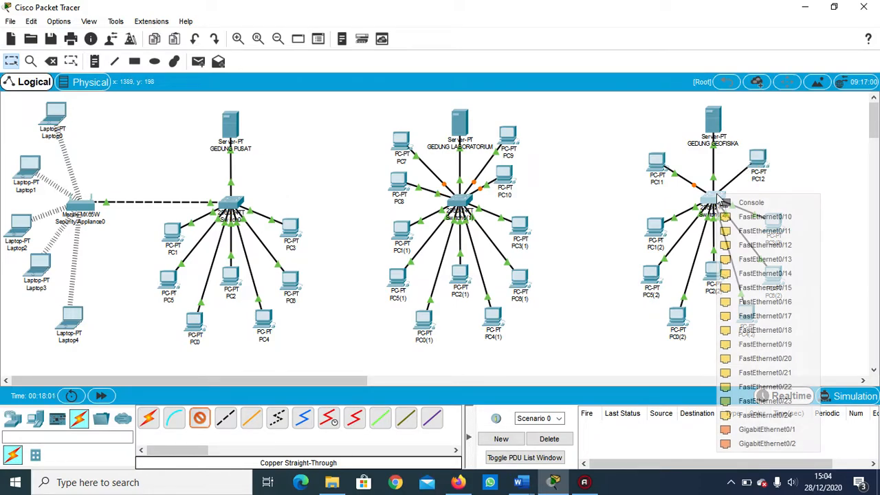
click(731, 218)
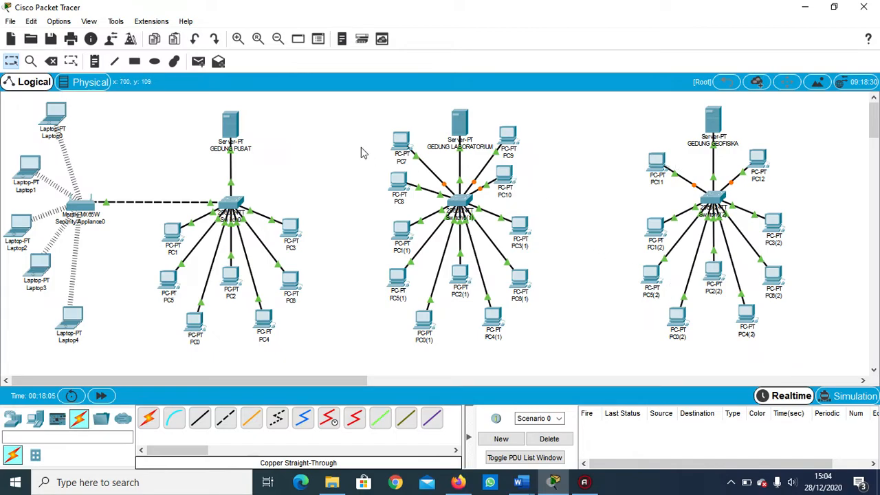
Shift the whole laboratory building group of server, switch and PCs slightly right and down.
drag(308, 103, 584, 340)
drag(473, 217, 463, 212)
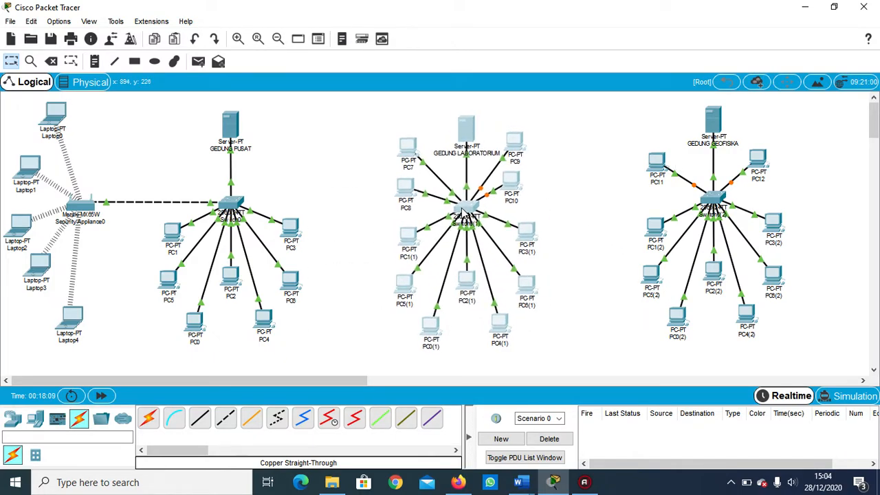
click(554, 200)
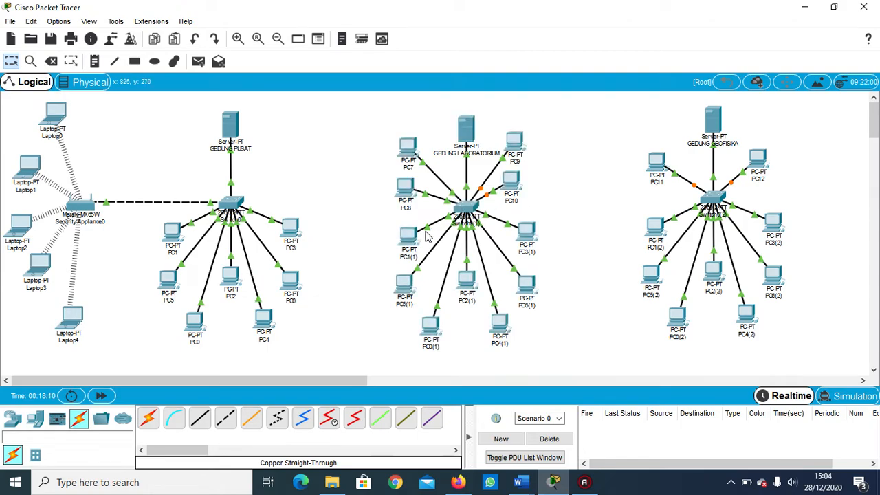
Spread the laboratory building's lower PCs outward by repositioning PC1(1), PC5(1), PC3(1), PC6(1), PC4(1) and PC2(1).
drag(407, 241, 387, 231)
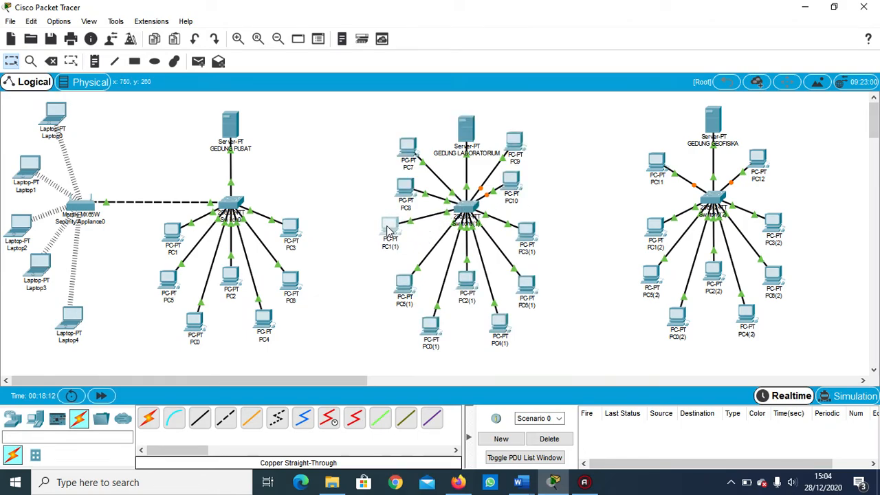
drag(407, 288, 386, 292)
drag(536, 235, 563, 222)
drag(529, 284, 565, 268)
drag(502, 330, 520, 328)
drag(468, 293, 472, 293)
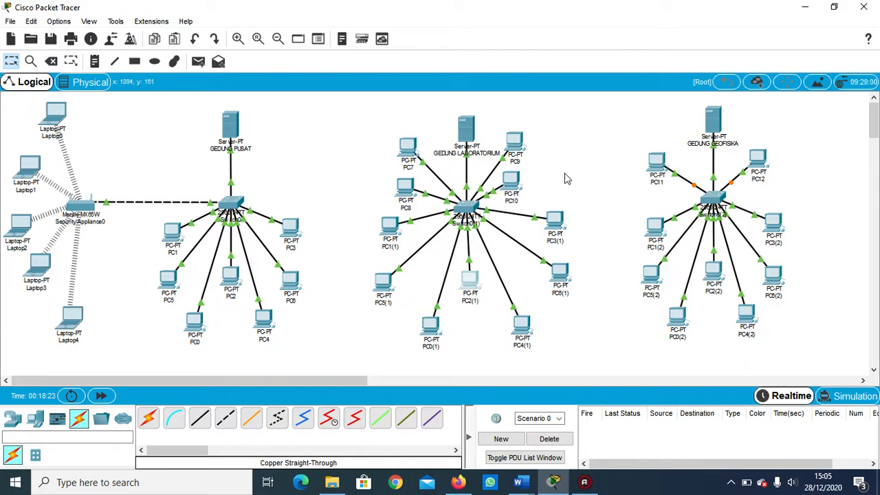
Move the laboratory building's upper PCs, PC9, PC10, PC7 and PC8, outward and up from the switch.
drag(522, 152, 537, 138)
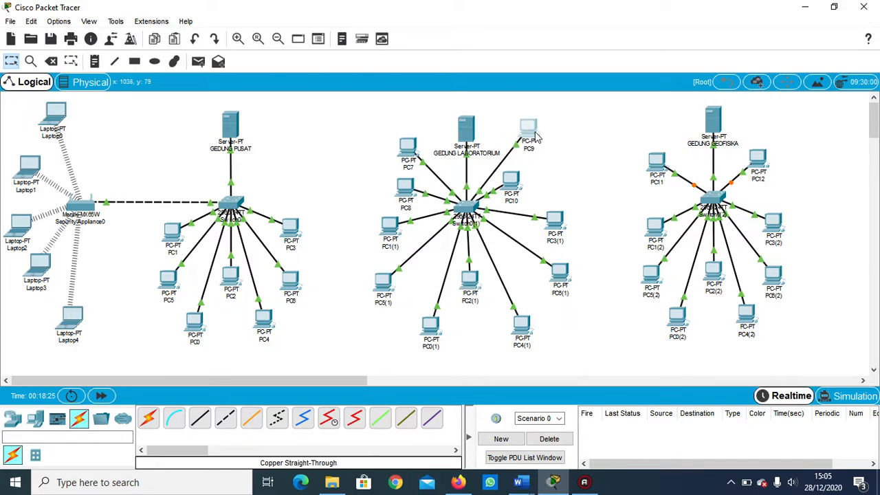
drag(513, 191, 552, 178)
drag(417, 151, 398, 132)
drag(406, 184, 387, 169)
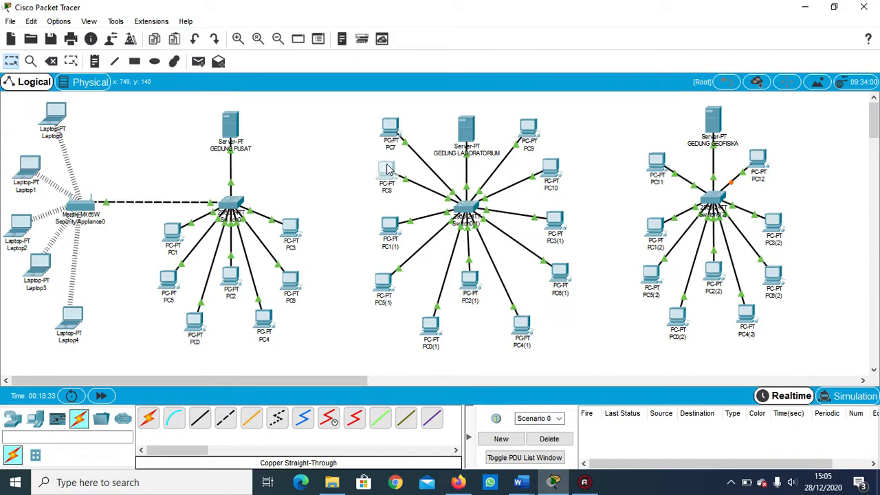
Move PC11, PC12, PC1(2) and PC5(2) of the geophysics building farther out from their switch.
drag(648, 167, 632, 156)
click(753, 159)
drag(753, 158, 768, 145)
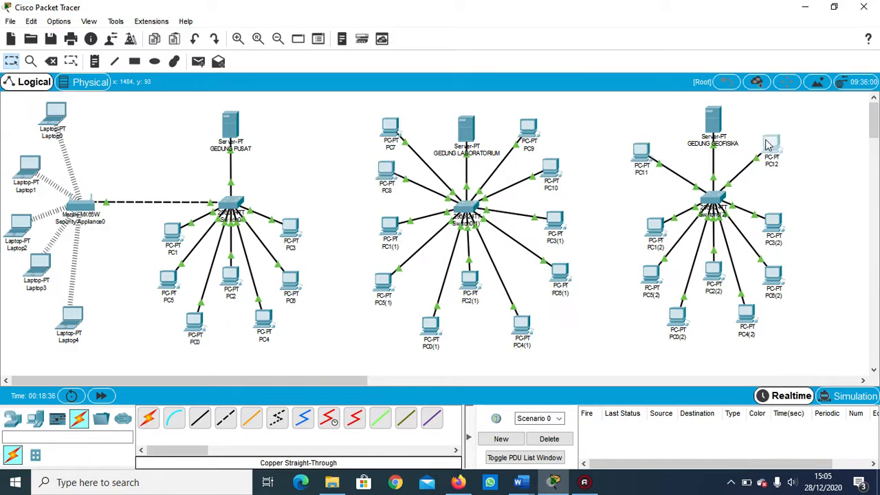
drag(662, 226, 647, 237)
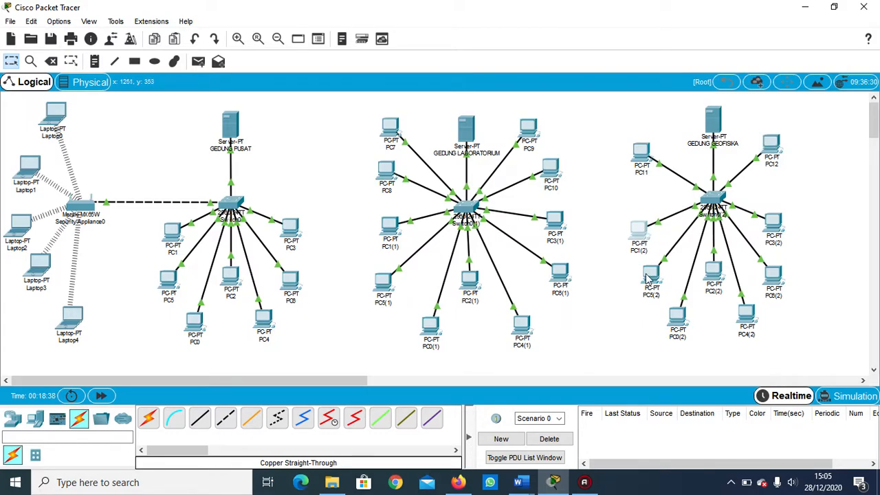
drag(648, 279, 634, 294)
Space out the geophysics building's remaining PCs by repositioning PC0(2), PC3(2), PC6(2), PC4(2) and PC2(2).
drag(677, 330, 681, 332)
drag(779, 233, 797, 237)
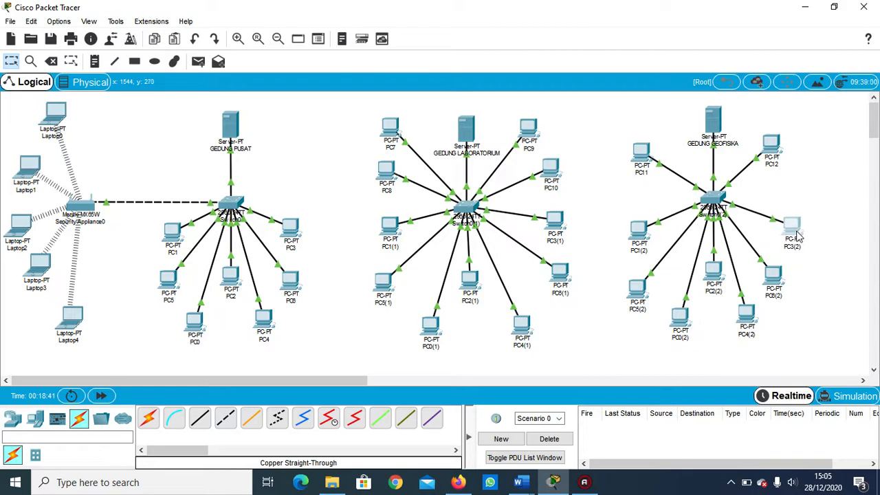
drag(788, 272, 803, 282)
drag(751, 321, 769, 335)
drag(675, 323, 672, 336)
drag(708, 282, 717, 286)
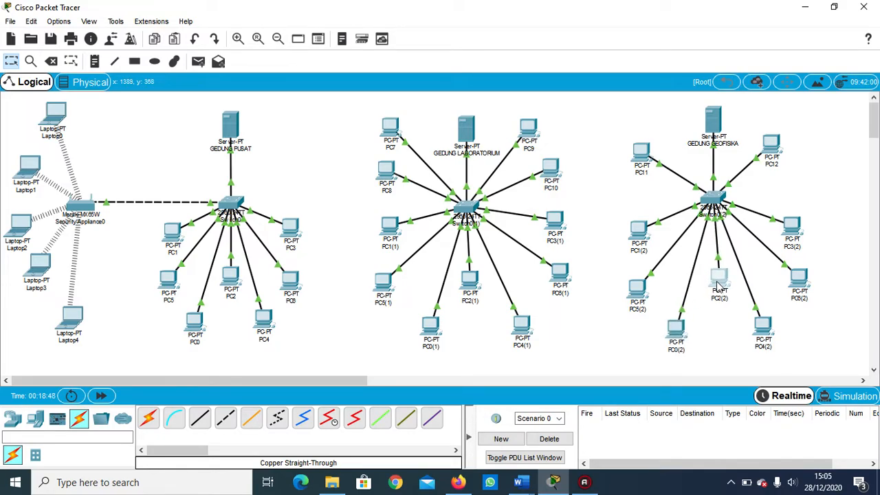
click(598, 270)
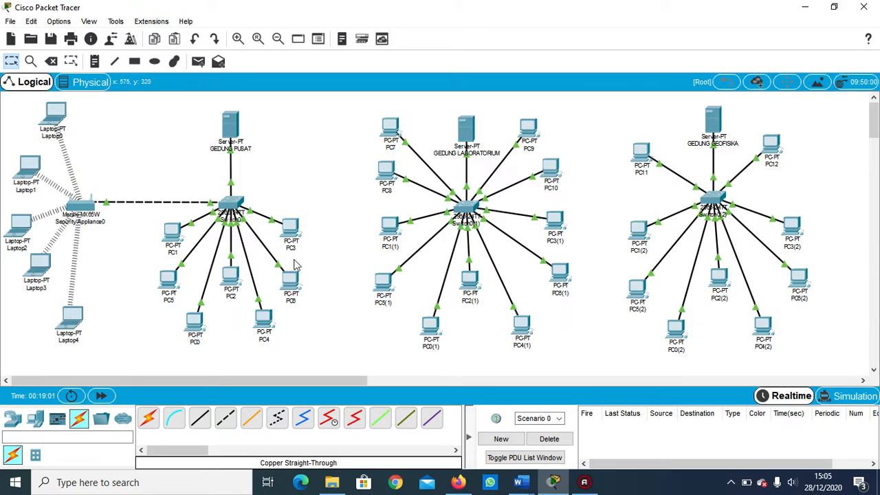
Connect FastEthernet0/10 of the central building's switch to FastEthernet0/13 of the laboratory building's switch with a copper cross-over cable.
click(221, 423)
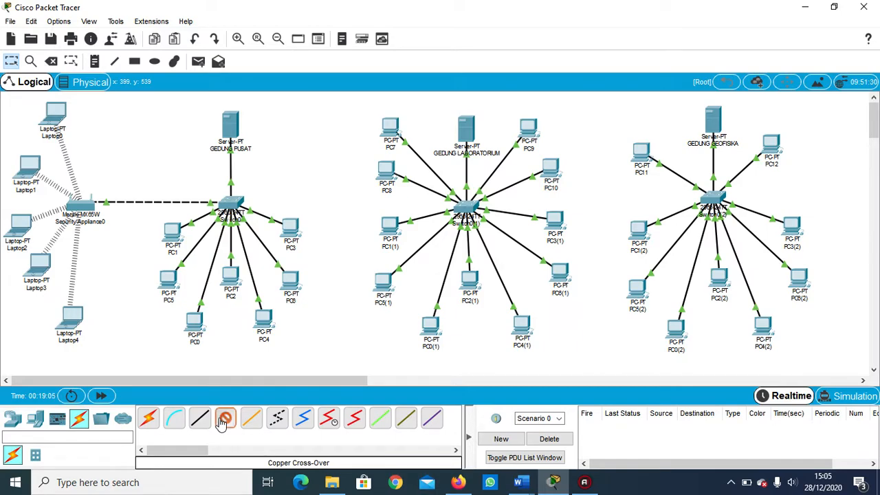
click(236, 203)
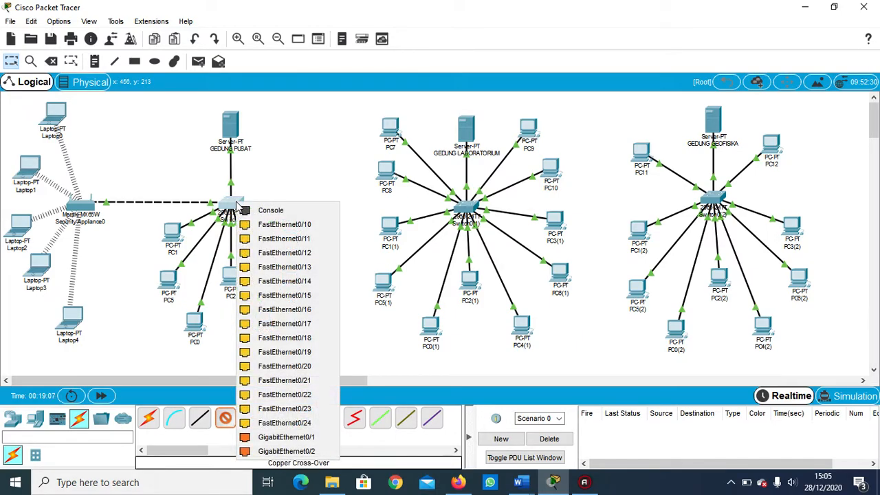
click(253, 227)
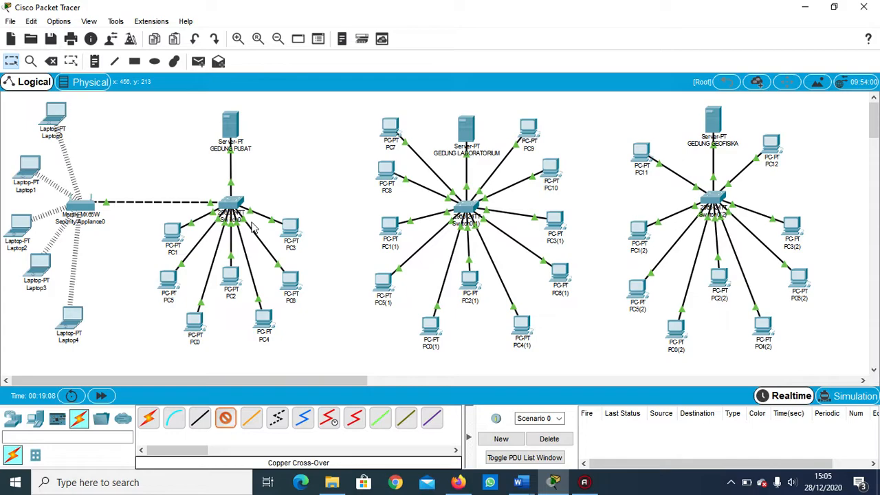
click(465, 208)
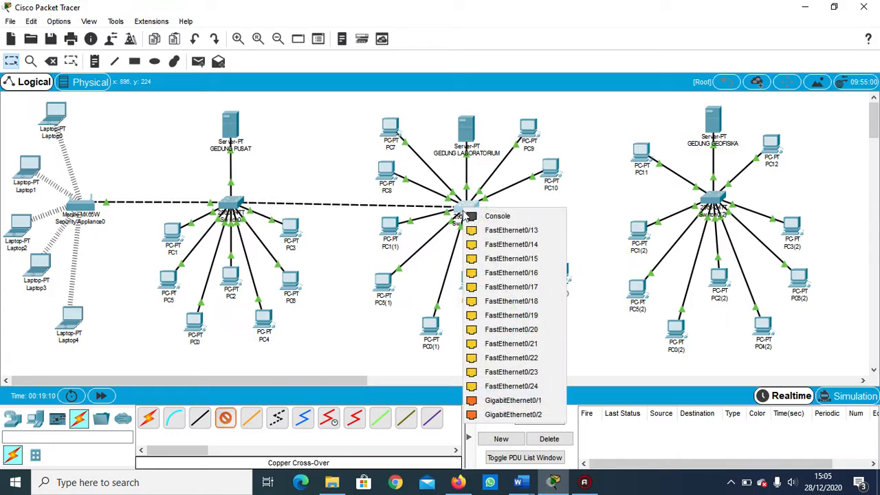
click(476, 231)
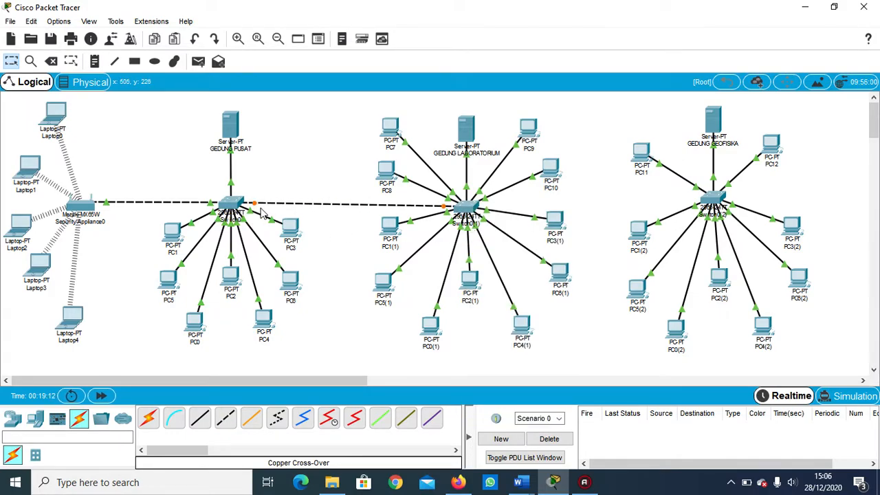
Connect FastEthernet0/14 of the laboratory building's switch to a free FastEthernet port of the geophysics building's switch with a copper cross-over cable.
click(227, 421)
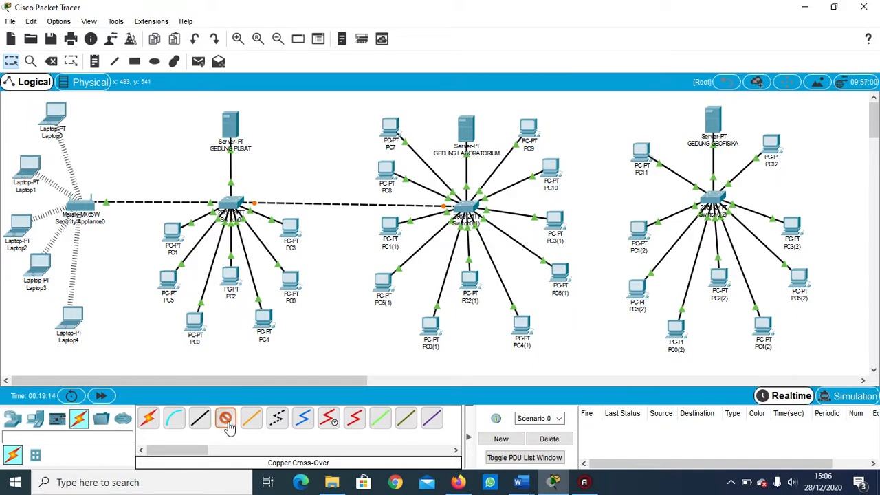
click(470, 210)
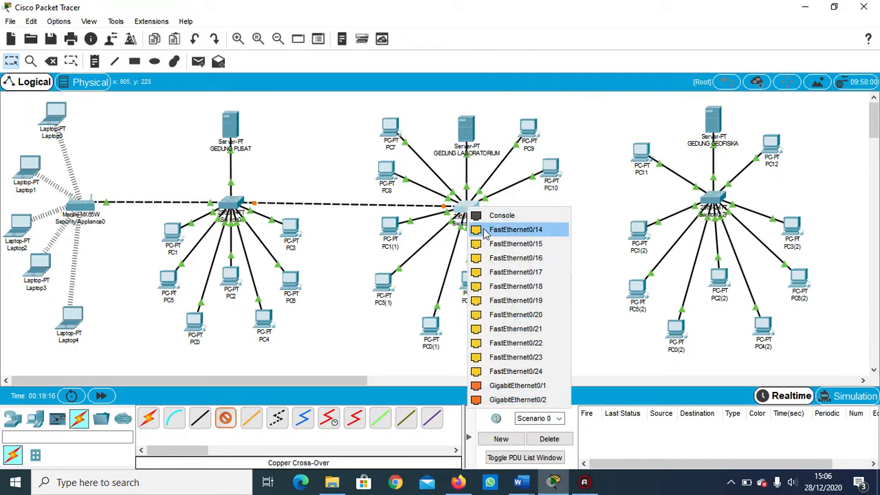
click(488, 237)
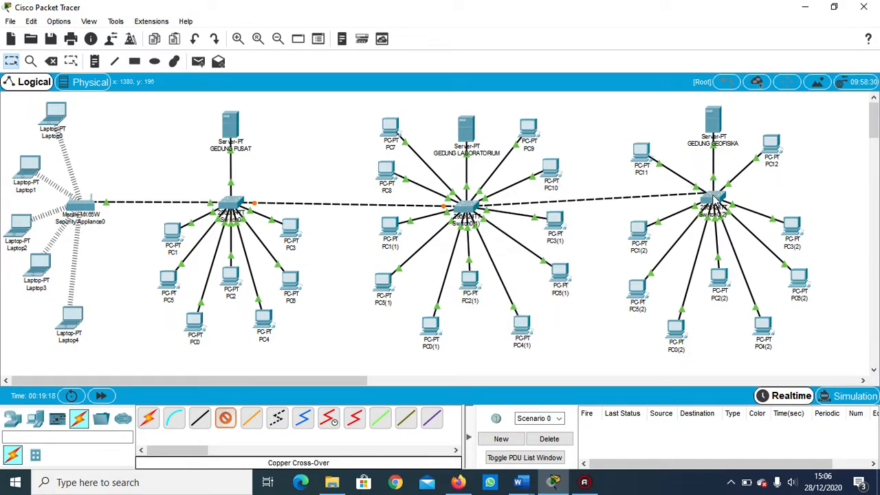
click(713, 200)
click(724, 219)
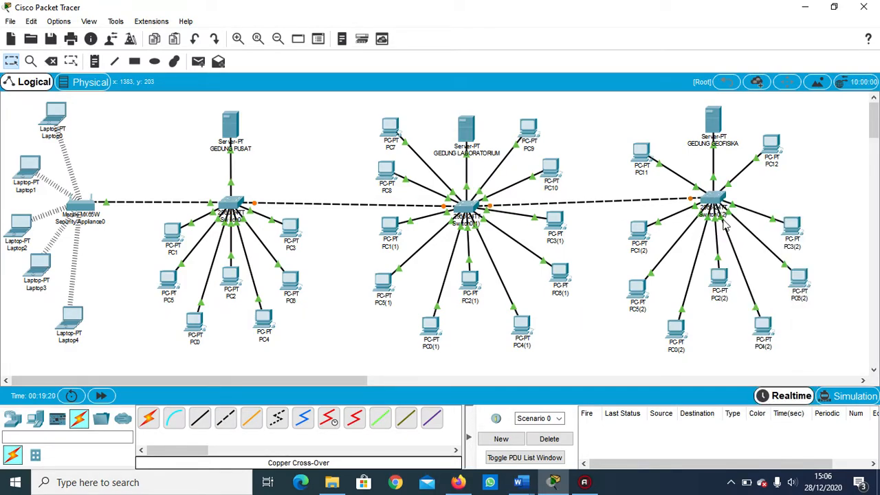
Shift the whole geophysics building group right and slightly down to level its switch with the laboratory building's switch.
drag(587, 113, 813, 329)
drag(709, 200, 725, 209)
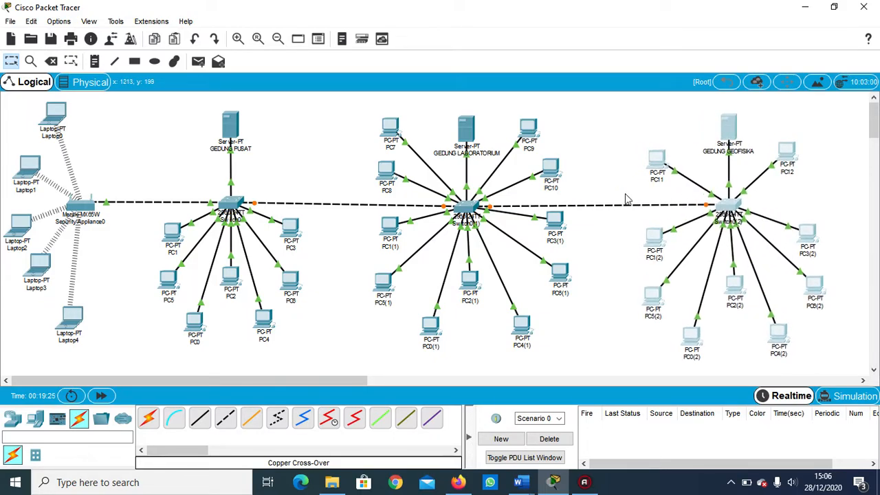
click(607, 174)
drag(338, 104, 576, 350)
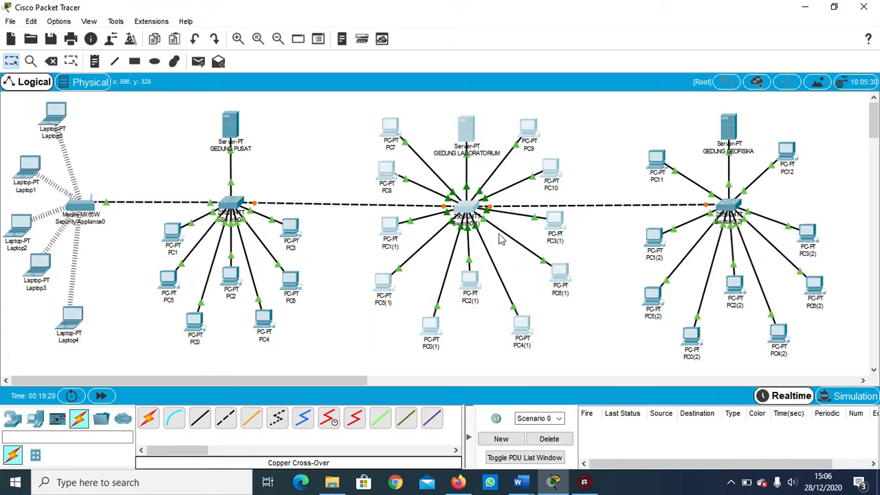
click(588, 170)
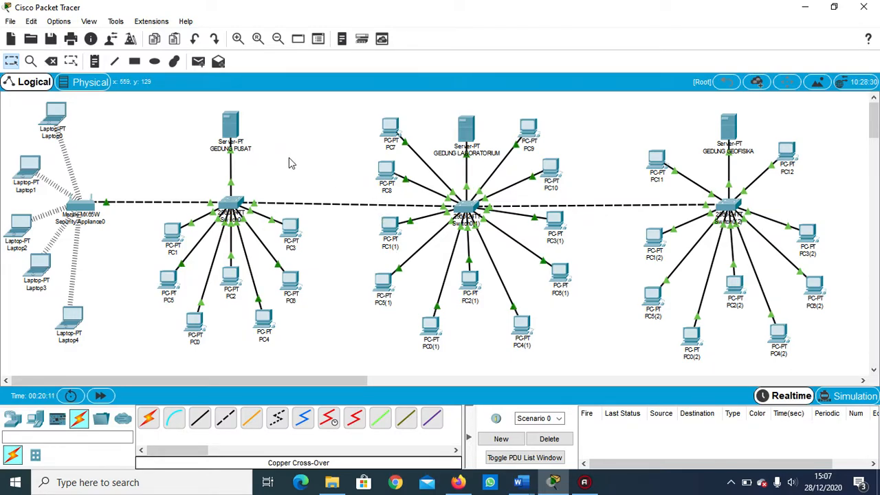
Test connectivity from PC8 to PC9 with a simple PDU, and delete the test scenario.
click(199, 63)
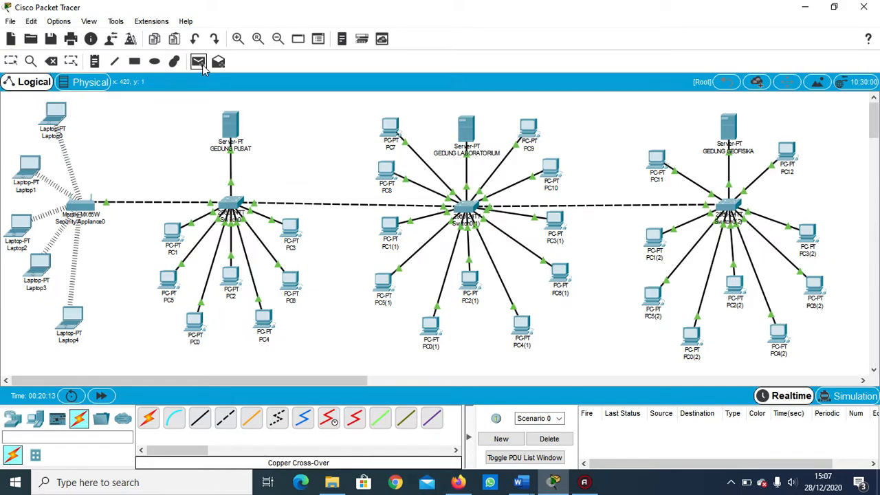
mouse_move(306, 274)
mouse_move(388, 174)
click(388, 174)
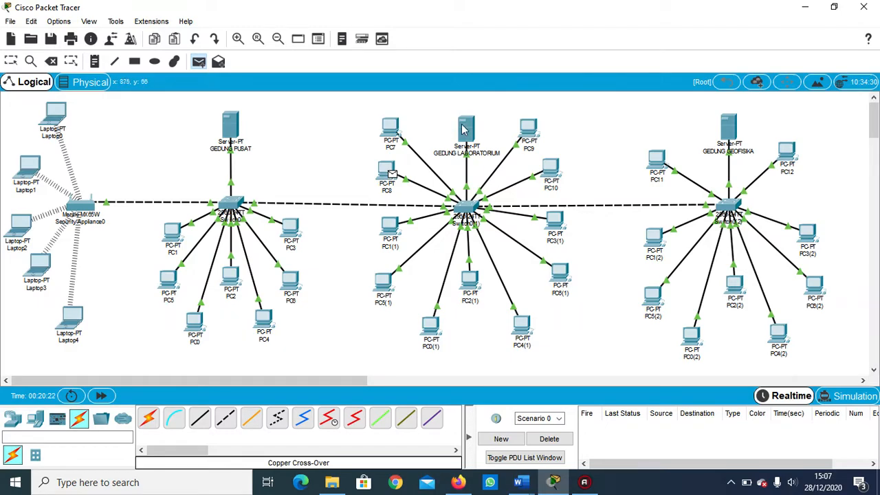
click(529, 130)
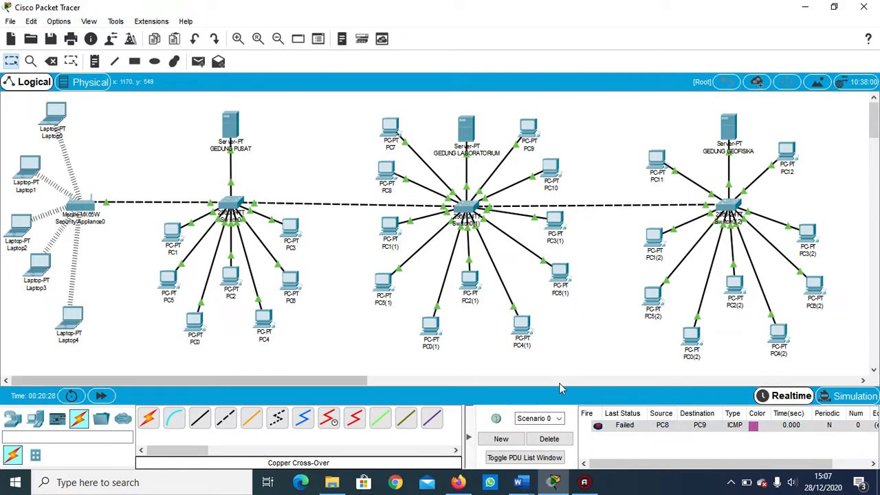
click(550, 438)
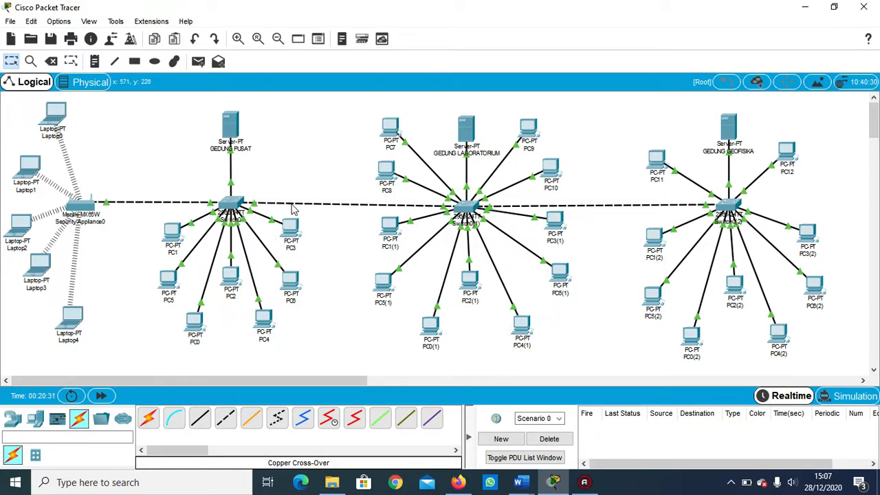
Shift the whole central building group, including its server, switch and PCs, slightly left.
drag(153, 105, 331, 342)
drag(231, 206, 228, 206)
click(274, 168)
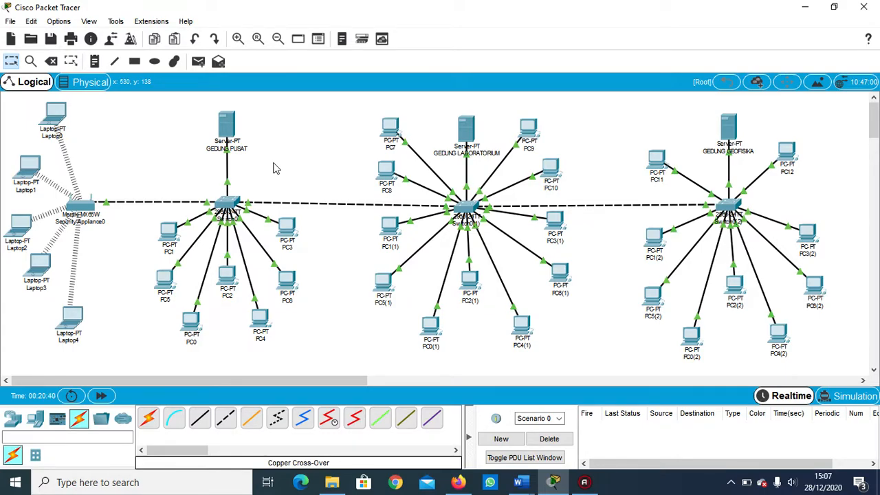
Test connectivity inside the laboratory building with simple PDUs from PC8 to PC1(1) and from PC7 to PC9.
click(198, 62)
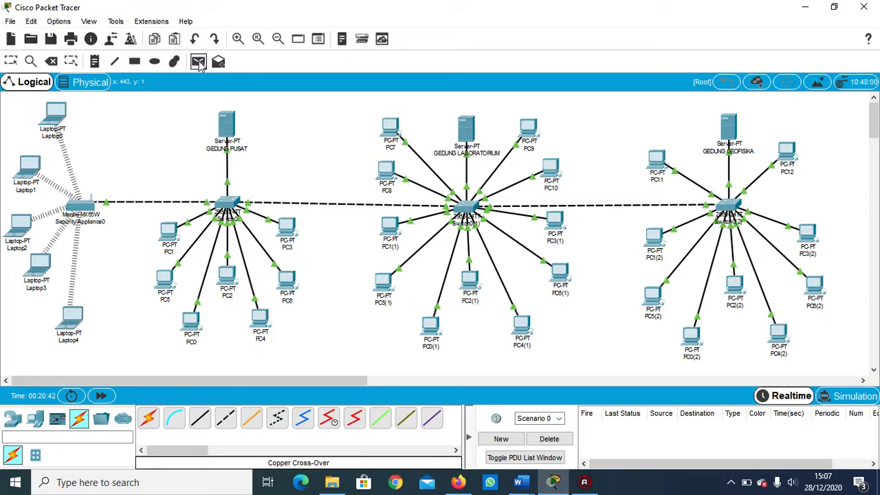
click(388, 173)
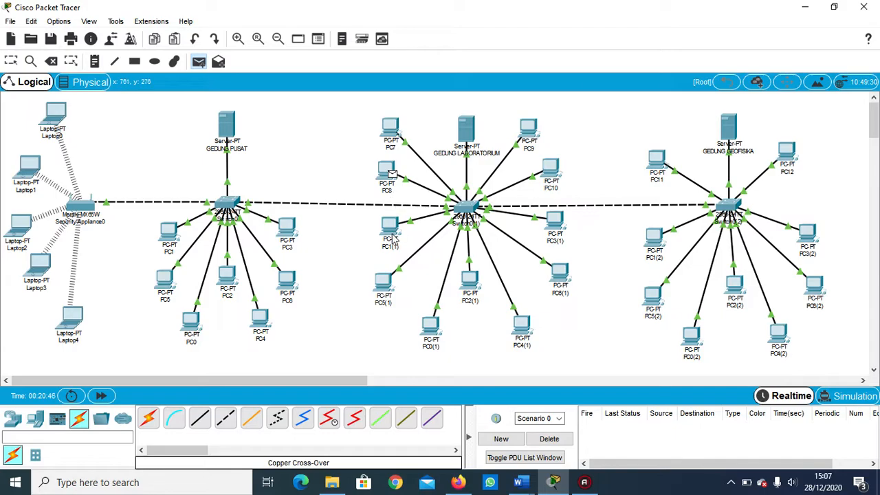
click(392, 234)
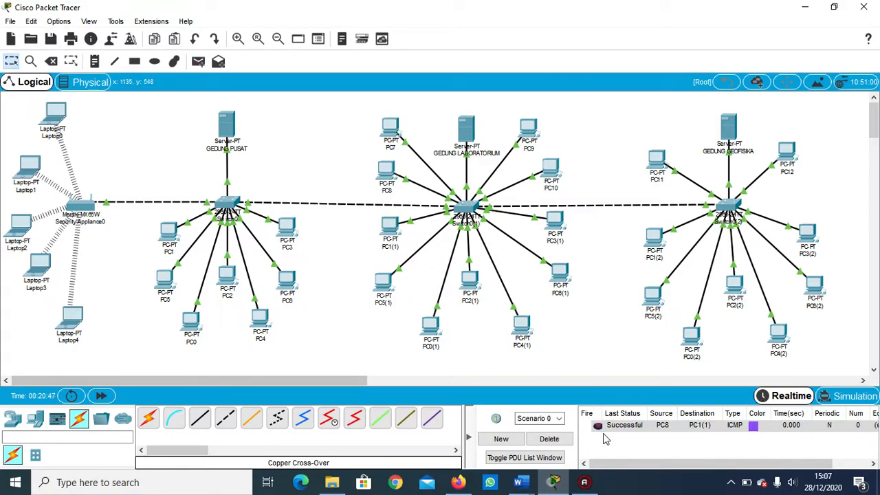
click(198, 61)
click(395, 132)
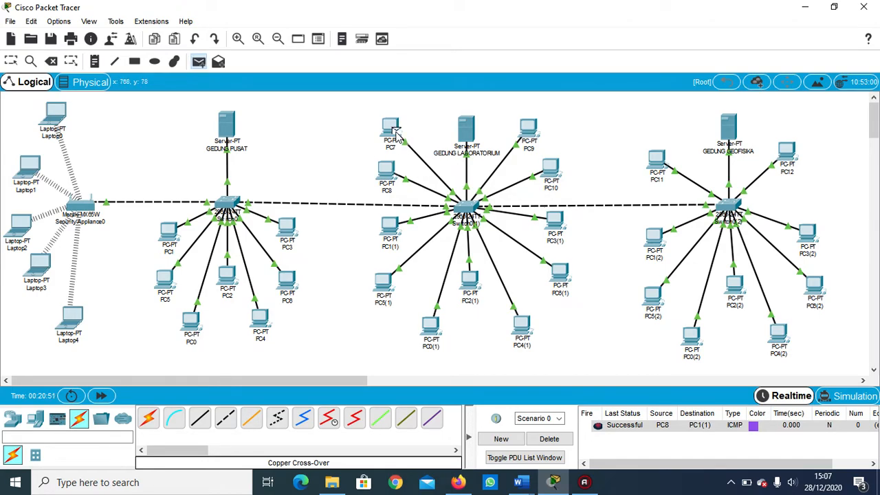
click(535, 132)
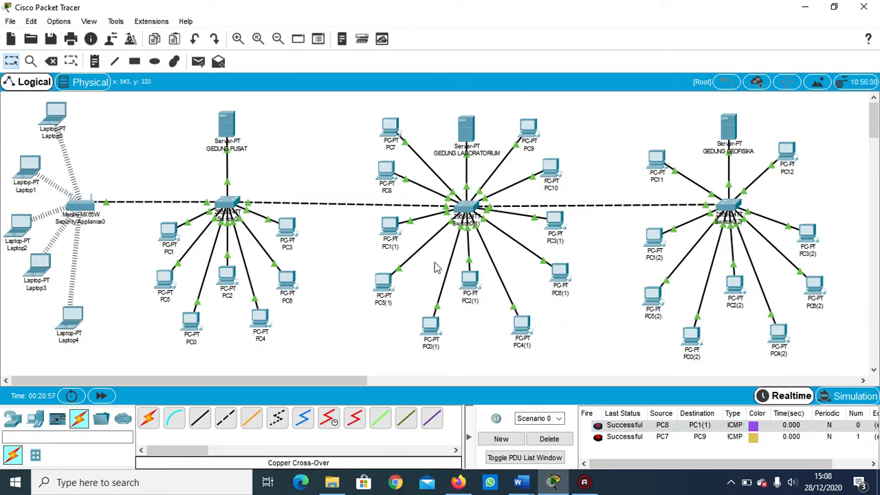
Test the geophysics building with simple PDUs from PC1(2) to PC5(2) and PC12 to PC6(2), and delete the test scenario.
click(198, 63)
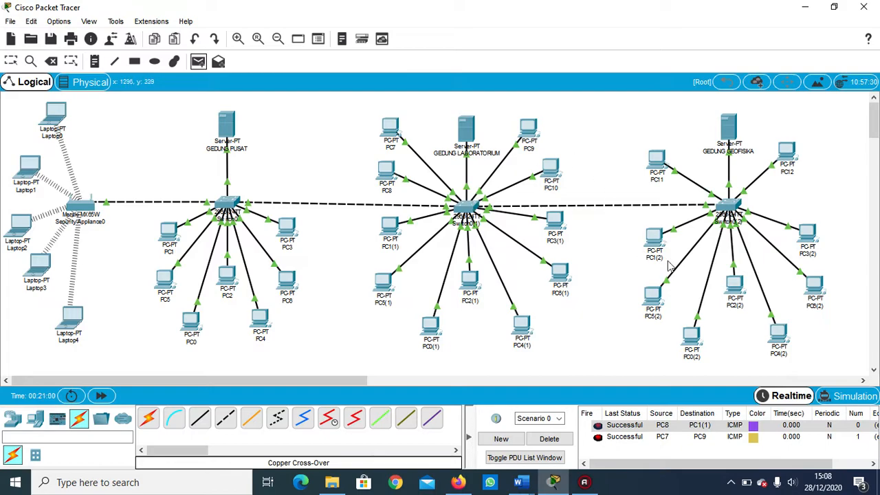
click(657, 242)
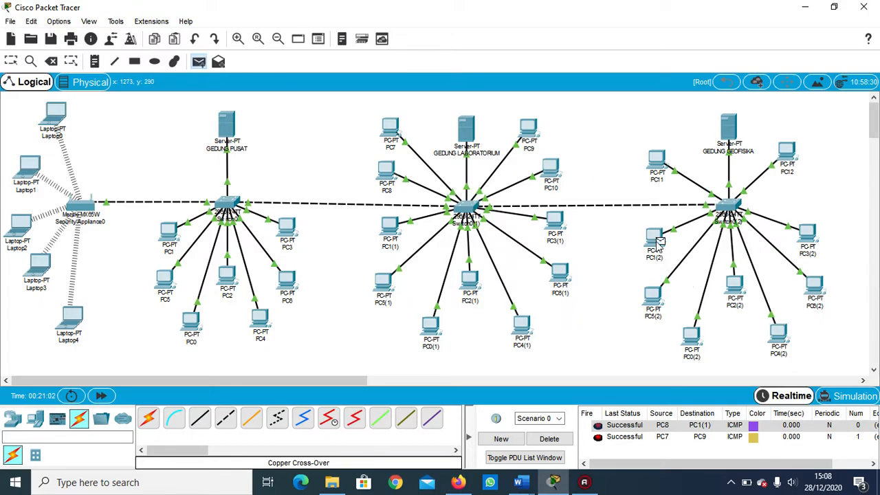
click(653, 299)
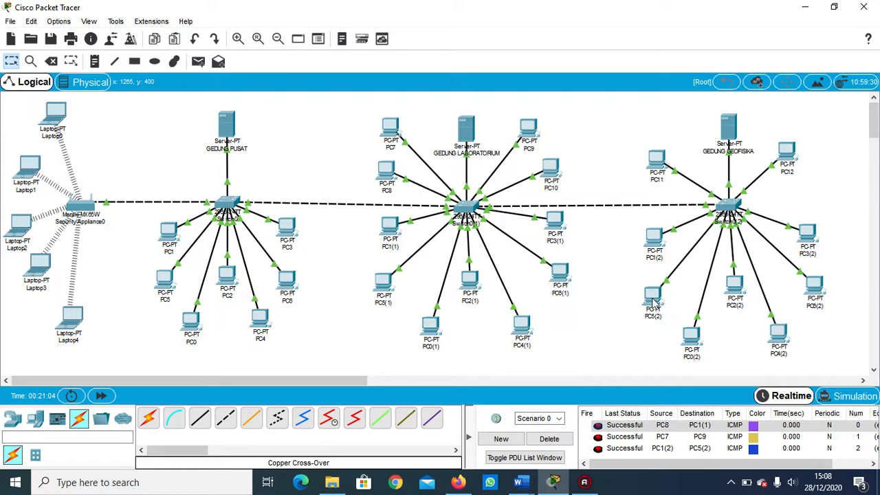
click(198, 61)
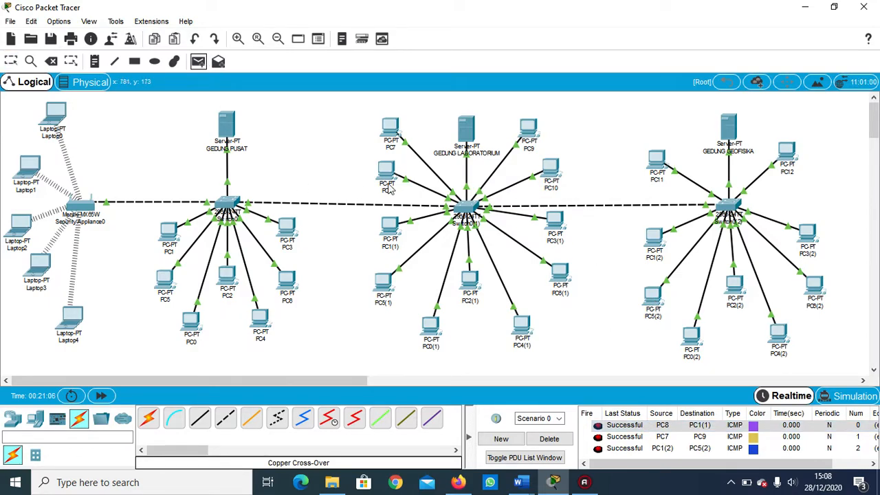
click(787, 157)
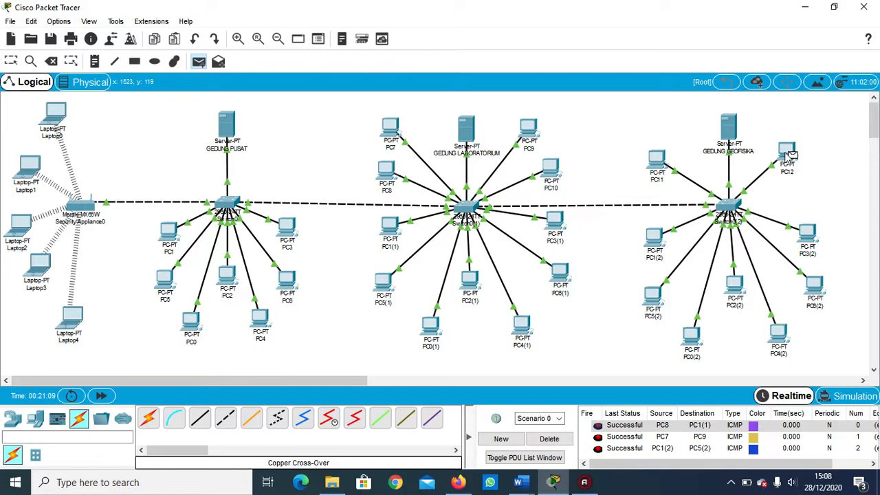
click(818, 293)
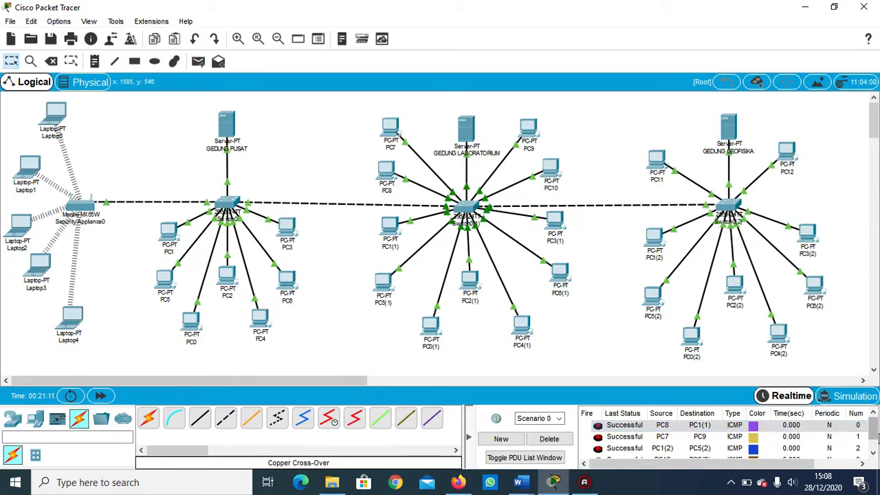
click(558, 440)
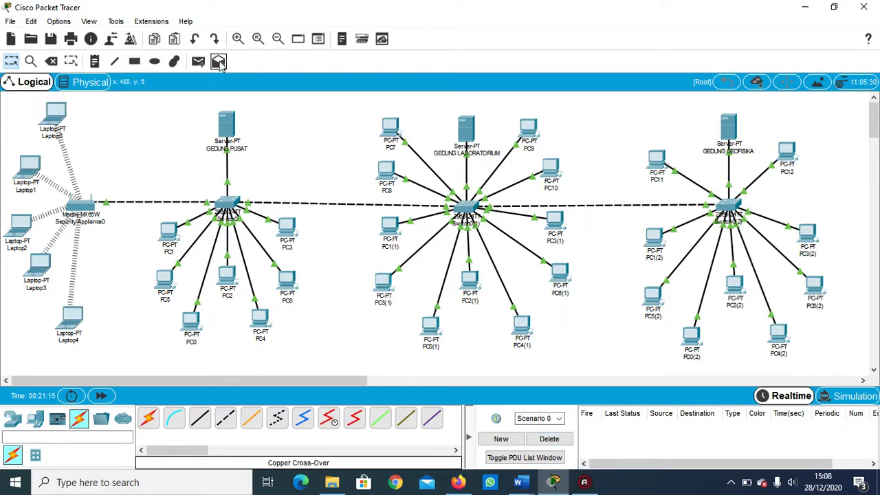
Test connectivity from the central to the geophysics building with simple PDUs from PC1 to PC12 and PC6 to PC5(2).
click(198, 62)
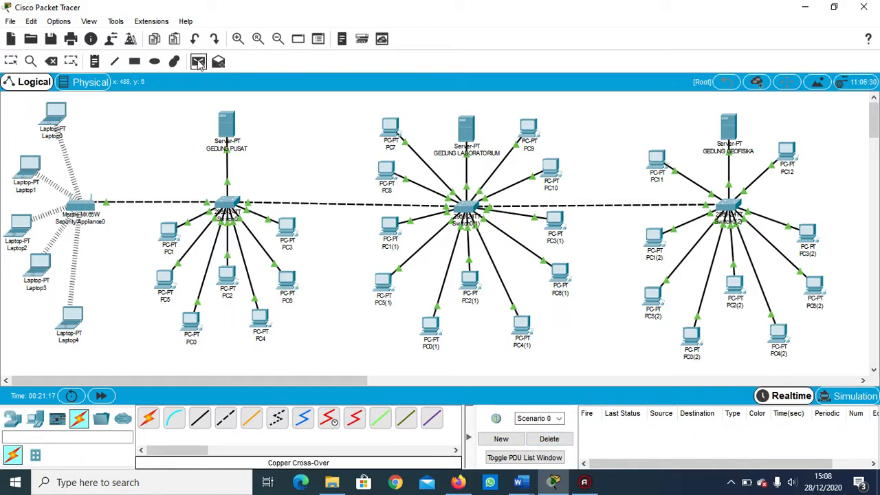
click(174, 233)
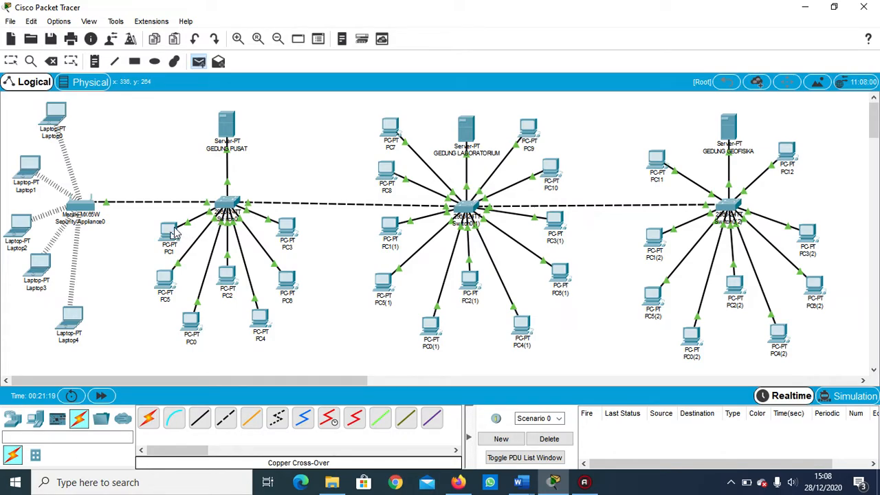
click(789, 155)
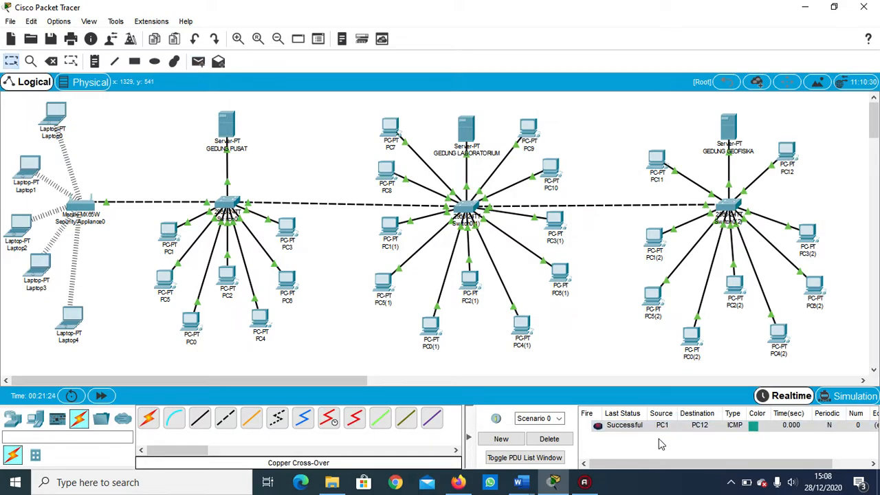
click(199, 62)
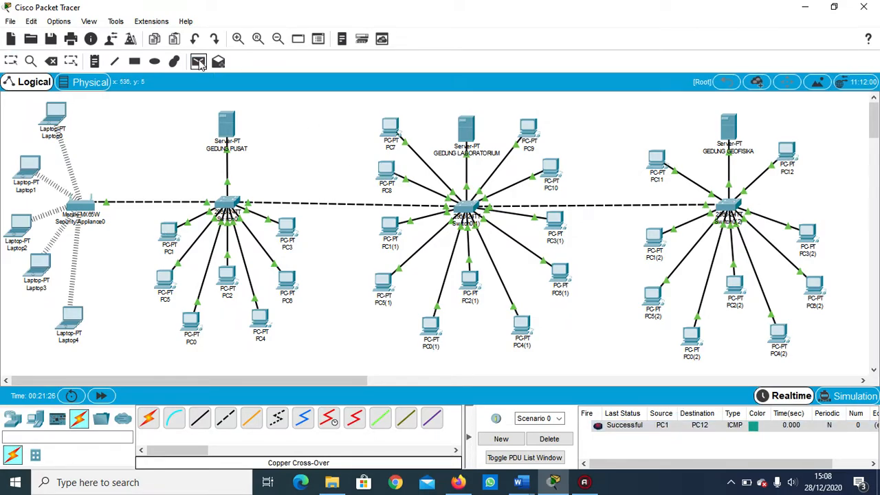
click(289, 283)
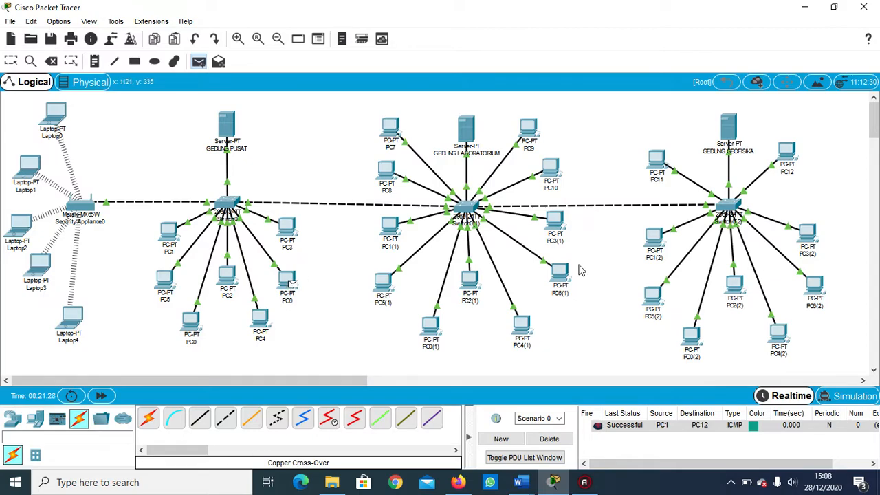
click(655, 299)
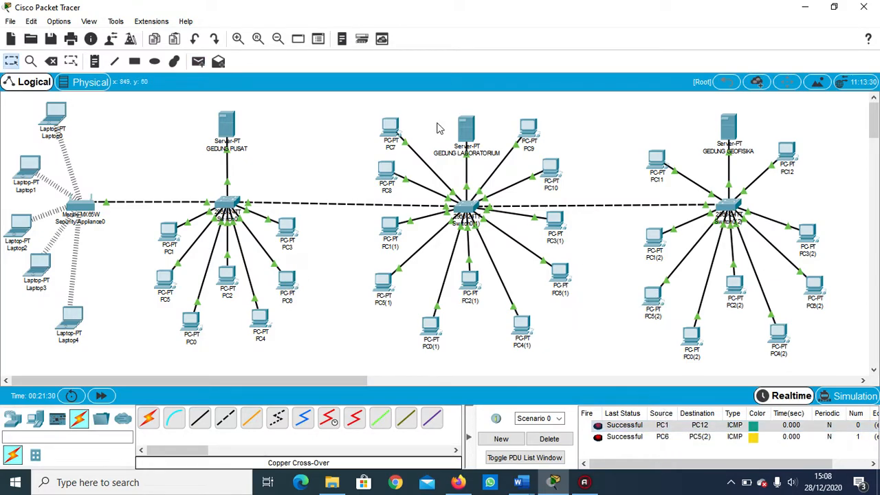
Test the wireless laptops' reach to other buildings with simple PDUs from Laptop1 to PC9 and Laptop4 to PC11.
click(199, 63)
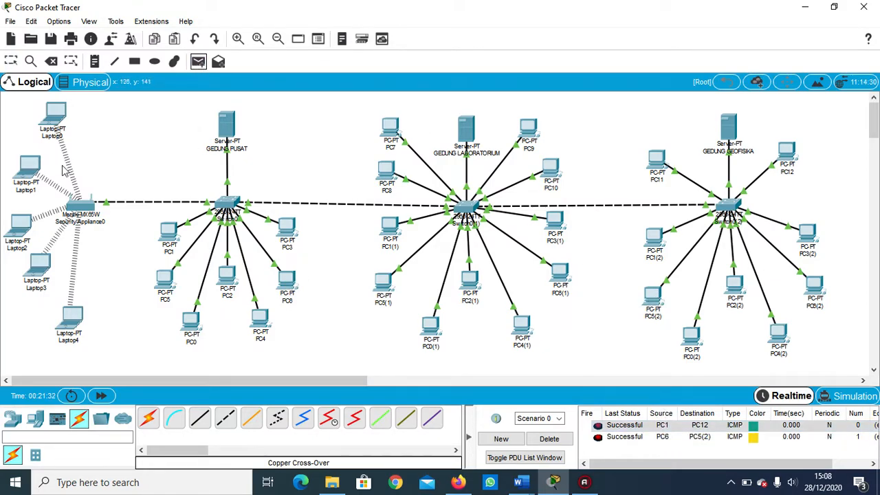
click(33, 171)
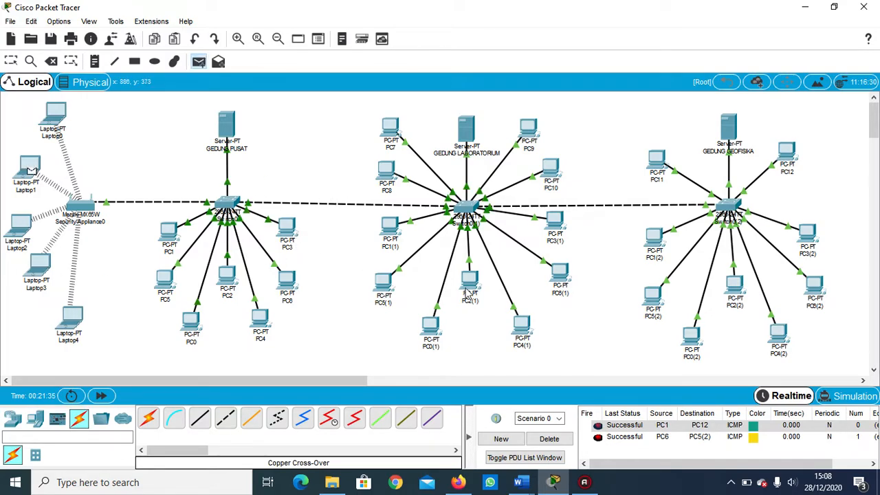
click(530, 131)
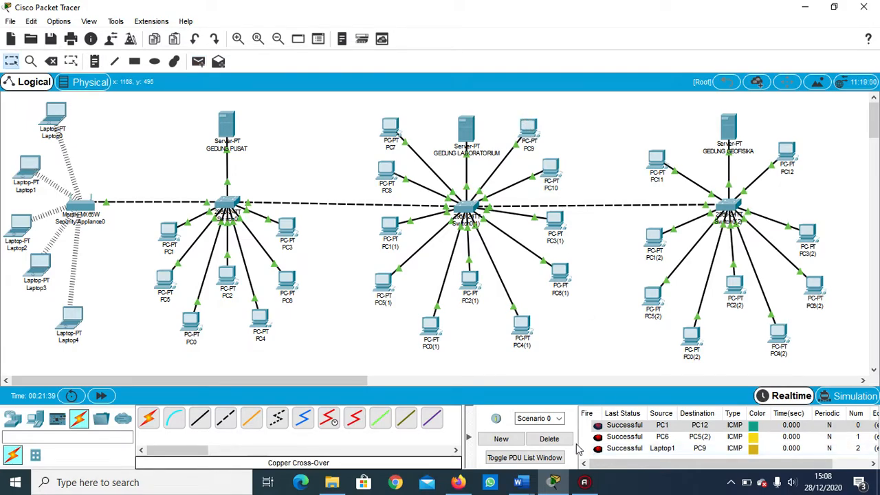
click(200, 63)
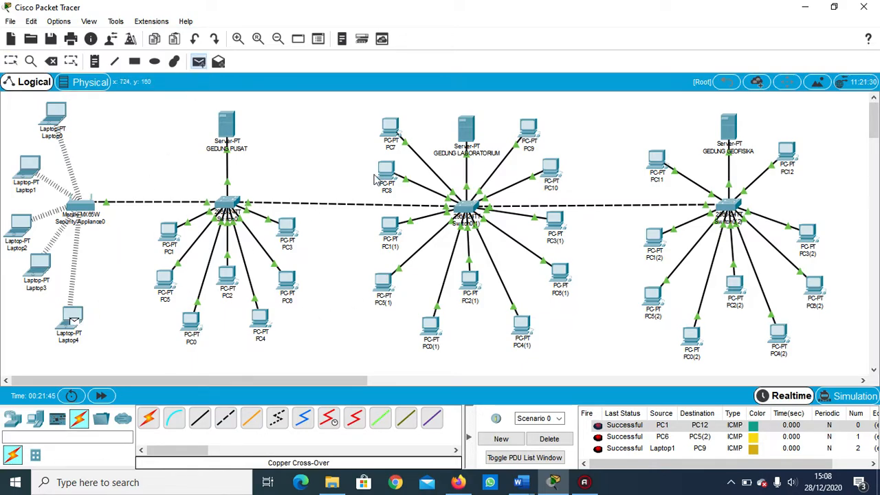
click(655, 163)
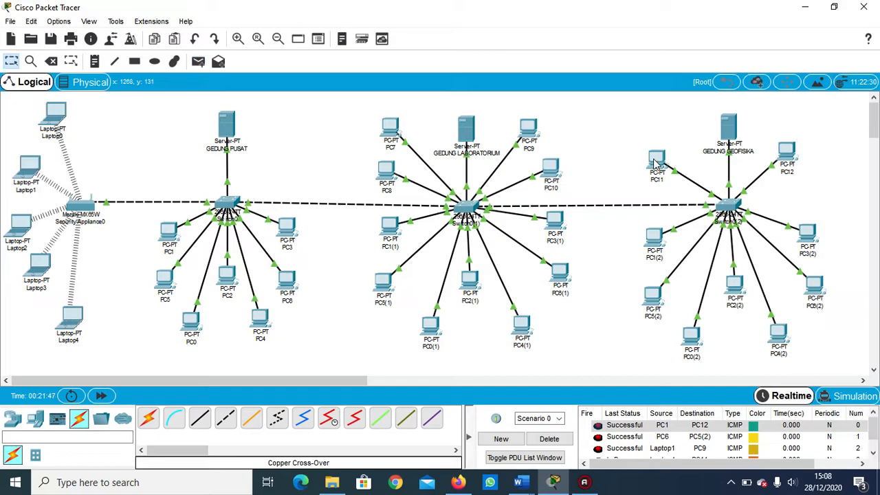
mouse_move(873, 426)
mouse_down()
mouse_move(873, 437)
mouse_move(872, 423)
mouse_up()
click(624, 423)
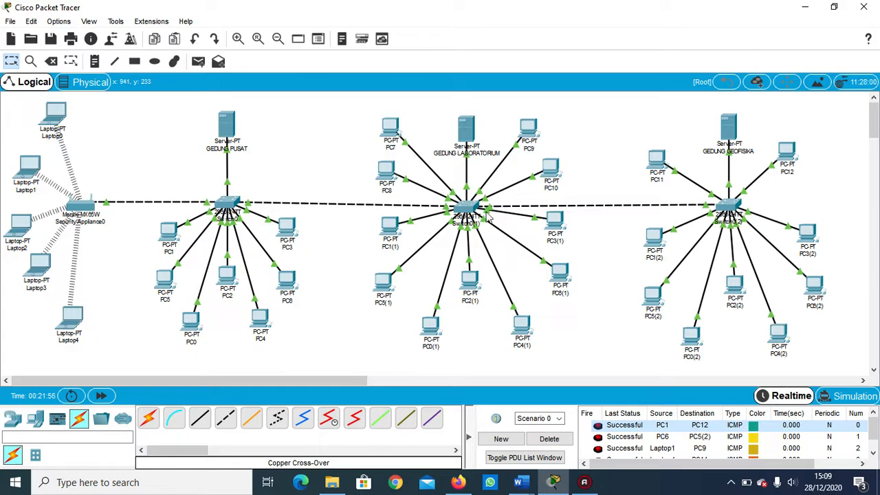
Shift the whole laboratory building group slightly right and up to level its switch with the neighbouring switches.
drag(350, 123, 580, 350)
drag(490, 201, 494, 200)
click(579, 138)
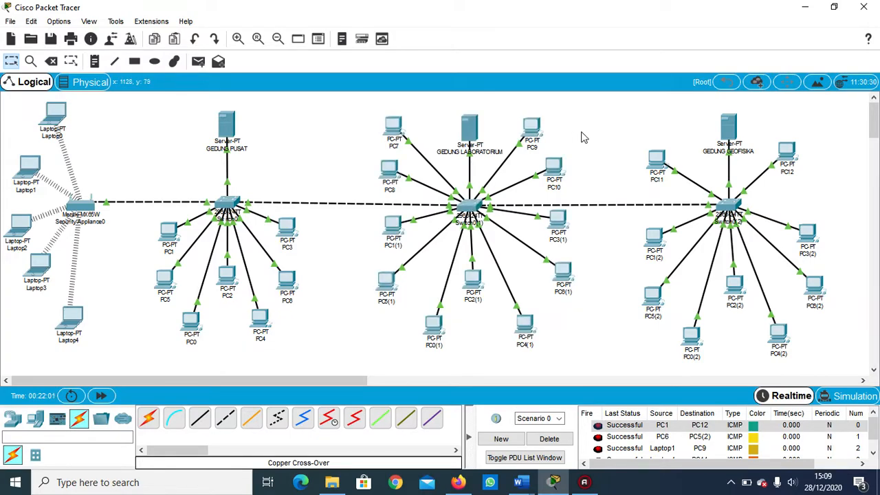
mouse_move(562, 215)
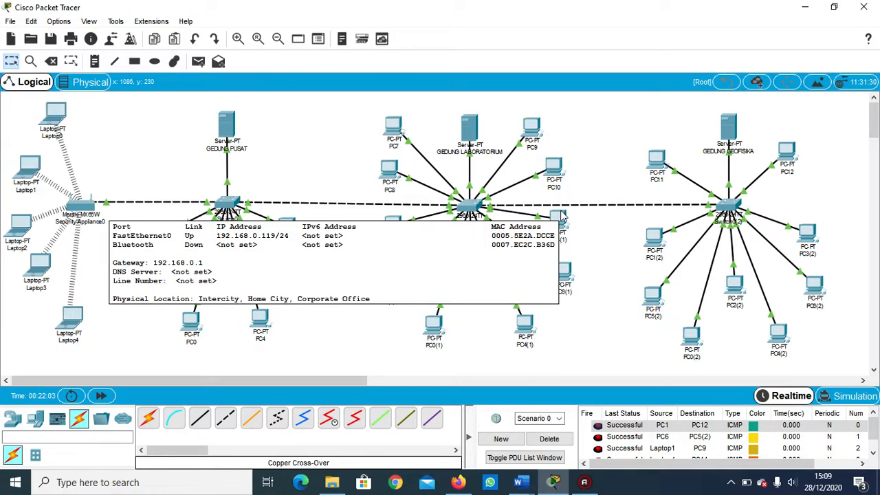